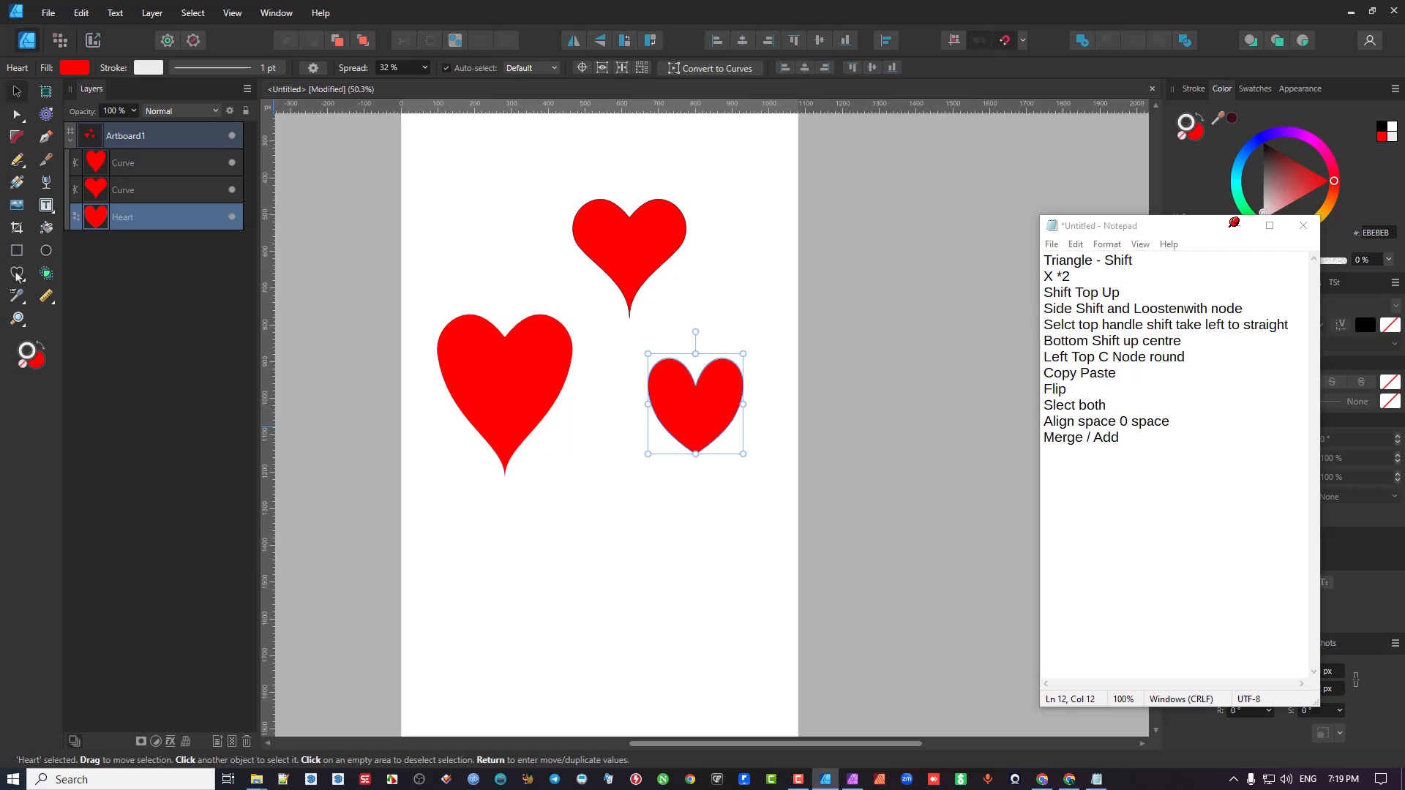
- Review the shape tools and the tools panel customization, including the available number of columns, without changing the setup
{"action": "left_click", "coordinate": [20, 280]}
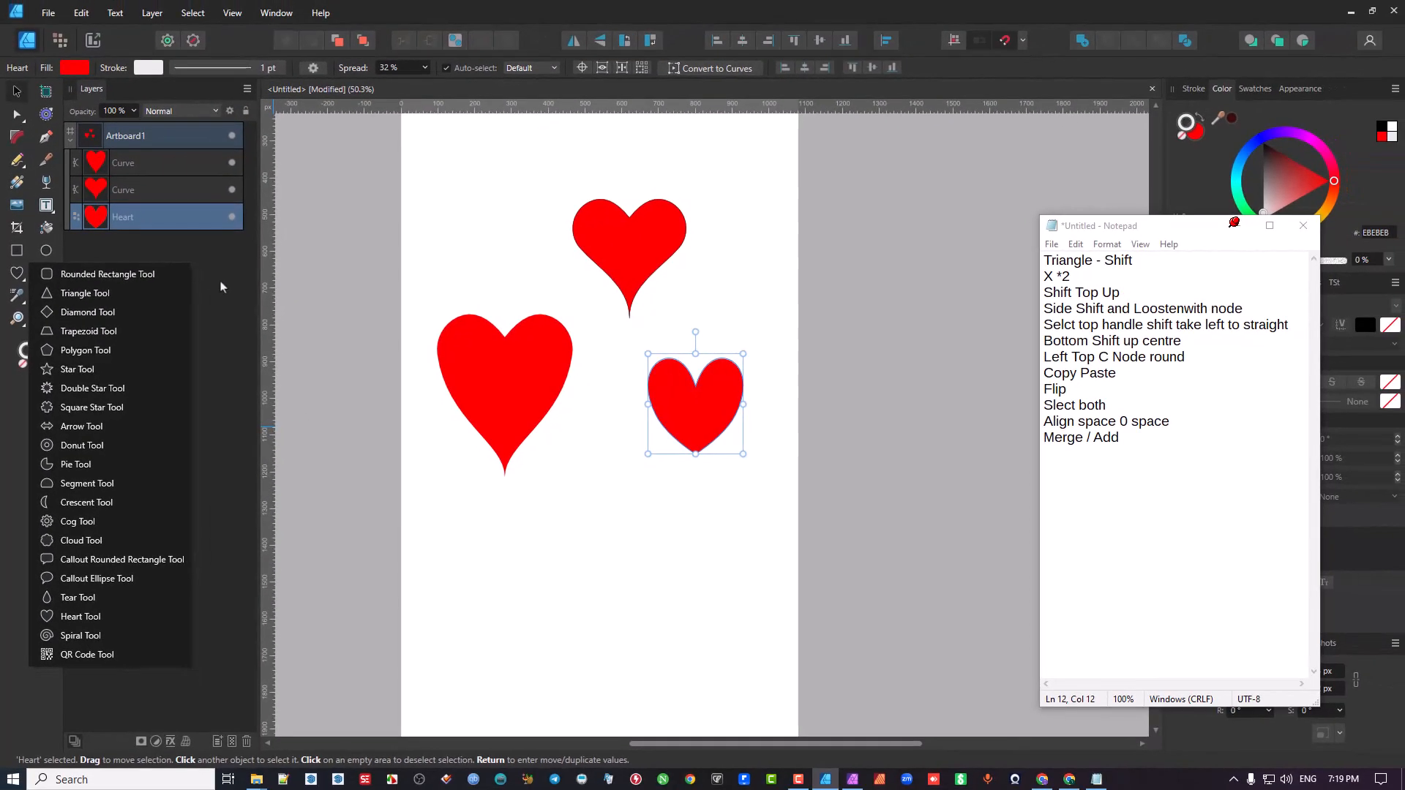
{"action": "left_click", "coordinate": [213, 265]}
{"action": "left_click", "coordinate": [232, 13]}
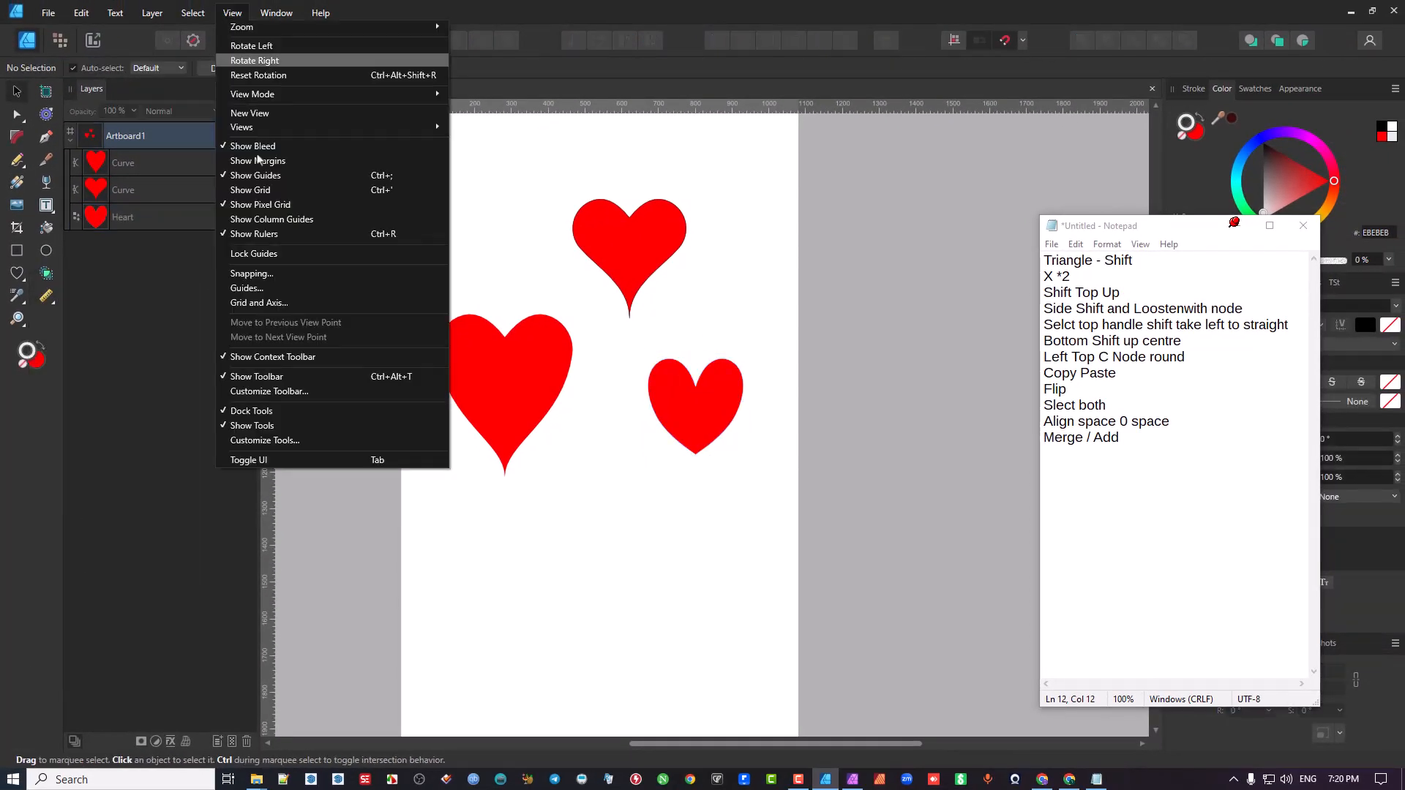
{"action": "left_click", "coordinate": [265, 440]}
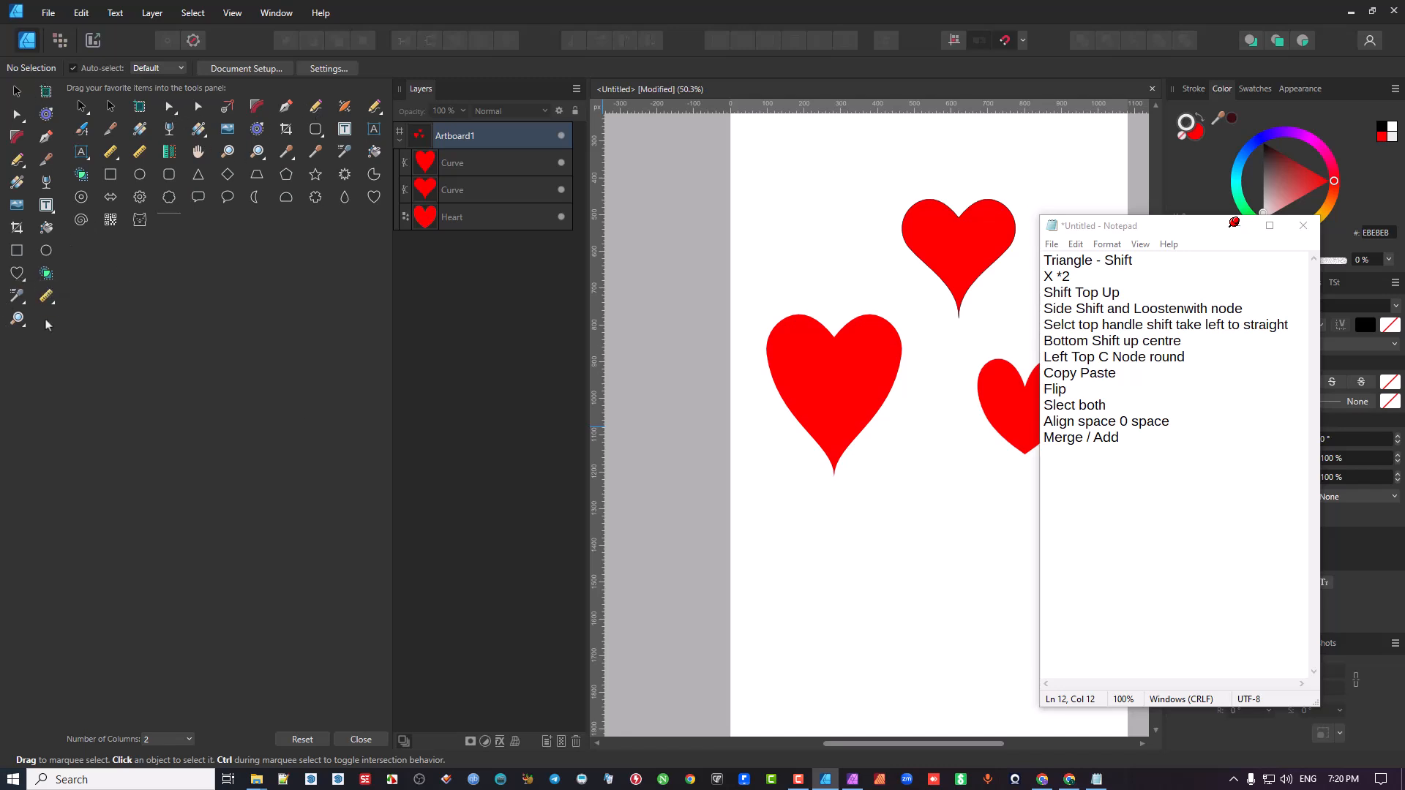
{"action": "left_click", "coordinate": [192, 740]}
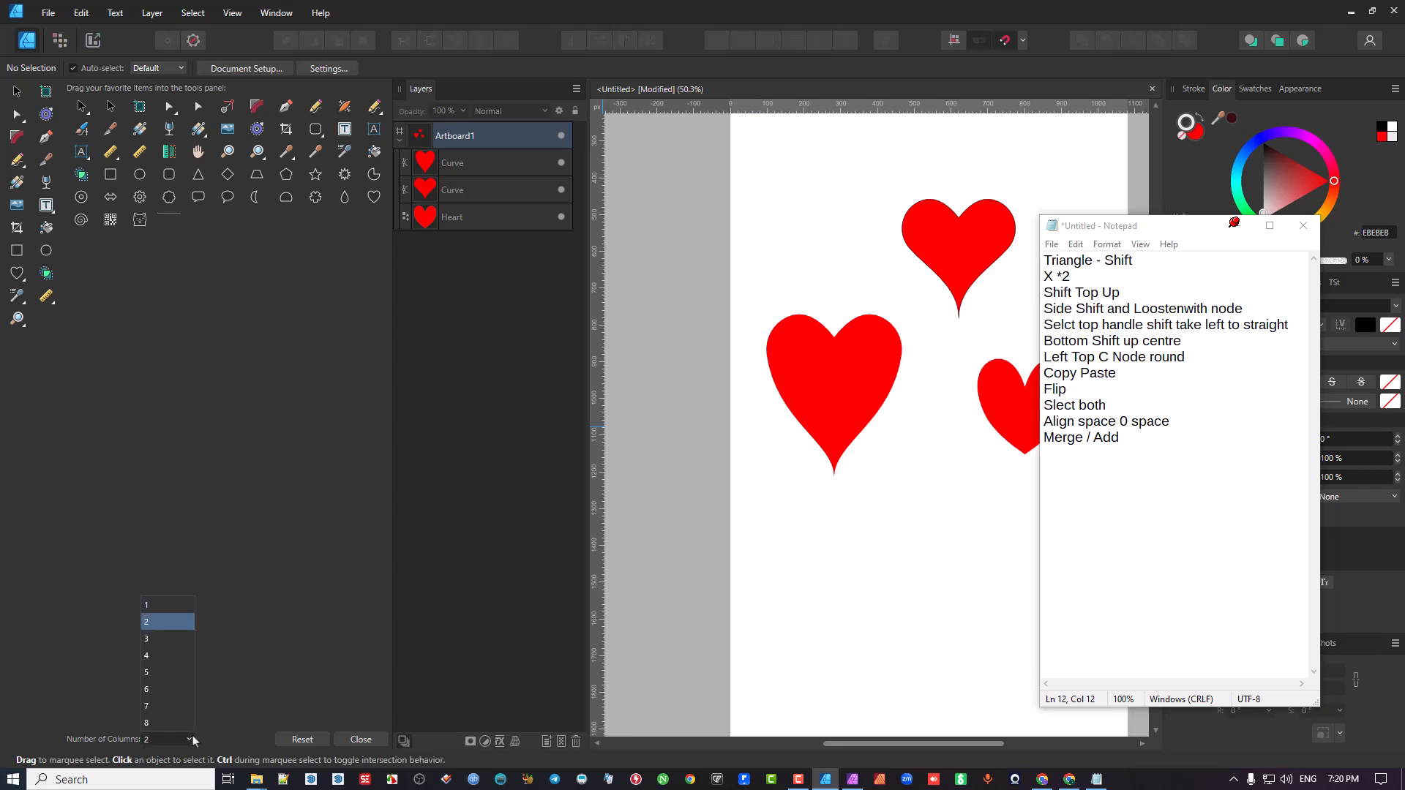
{"action": "left_click", "coordinate": [309, 679]}
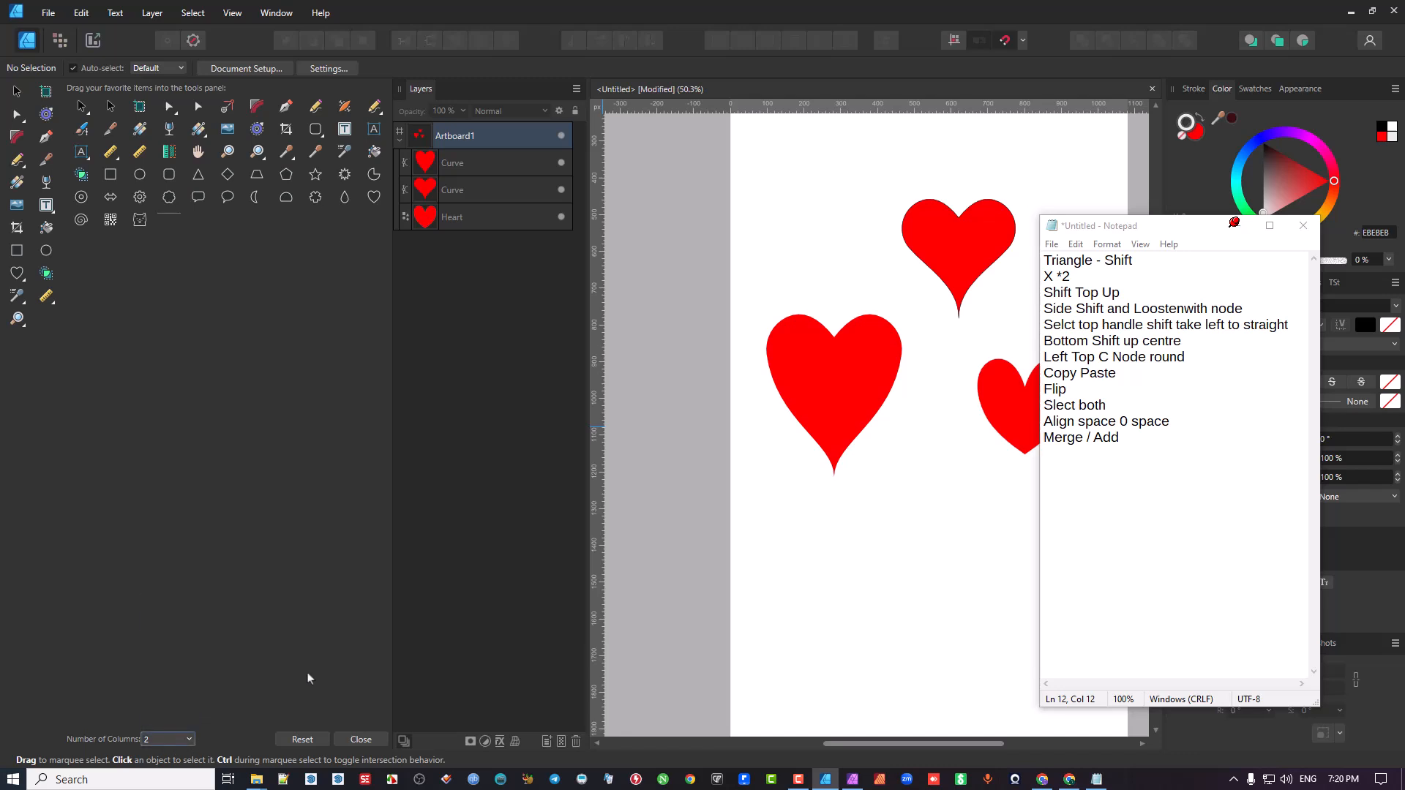
{"action": "left_click", "coordinate": [363, 743]}
- Draw a five-pointed star below the hearts with the Star Tool and delete it
{"action": "left_click", "coordinate": [24, 281]}
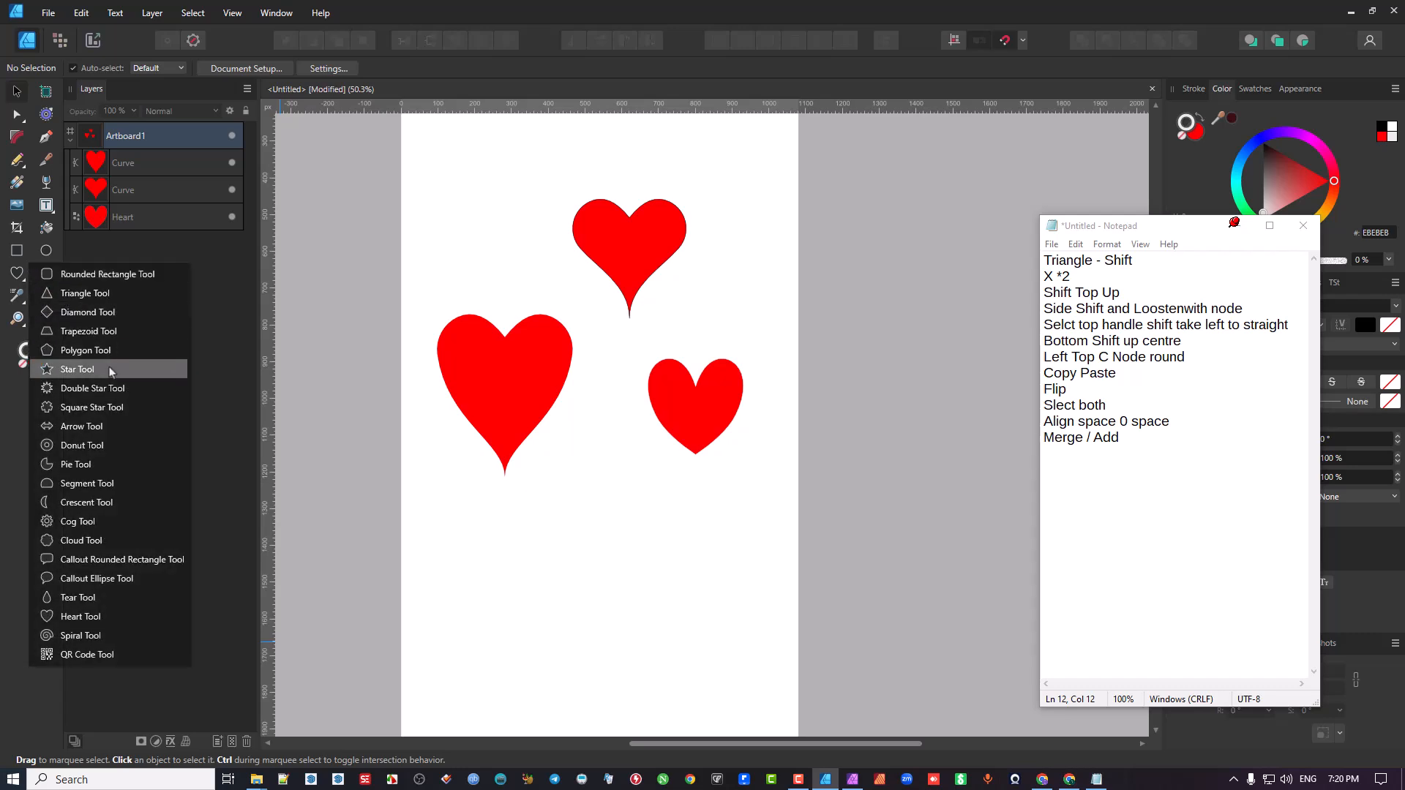
{"action": "left_click", "coordinate": [77, 369]}
{"action": "left_click_drag", "start_coordinate": [459, 552], "coordinate": [622, 701]}
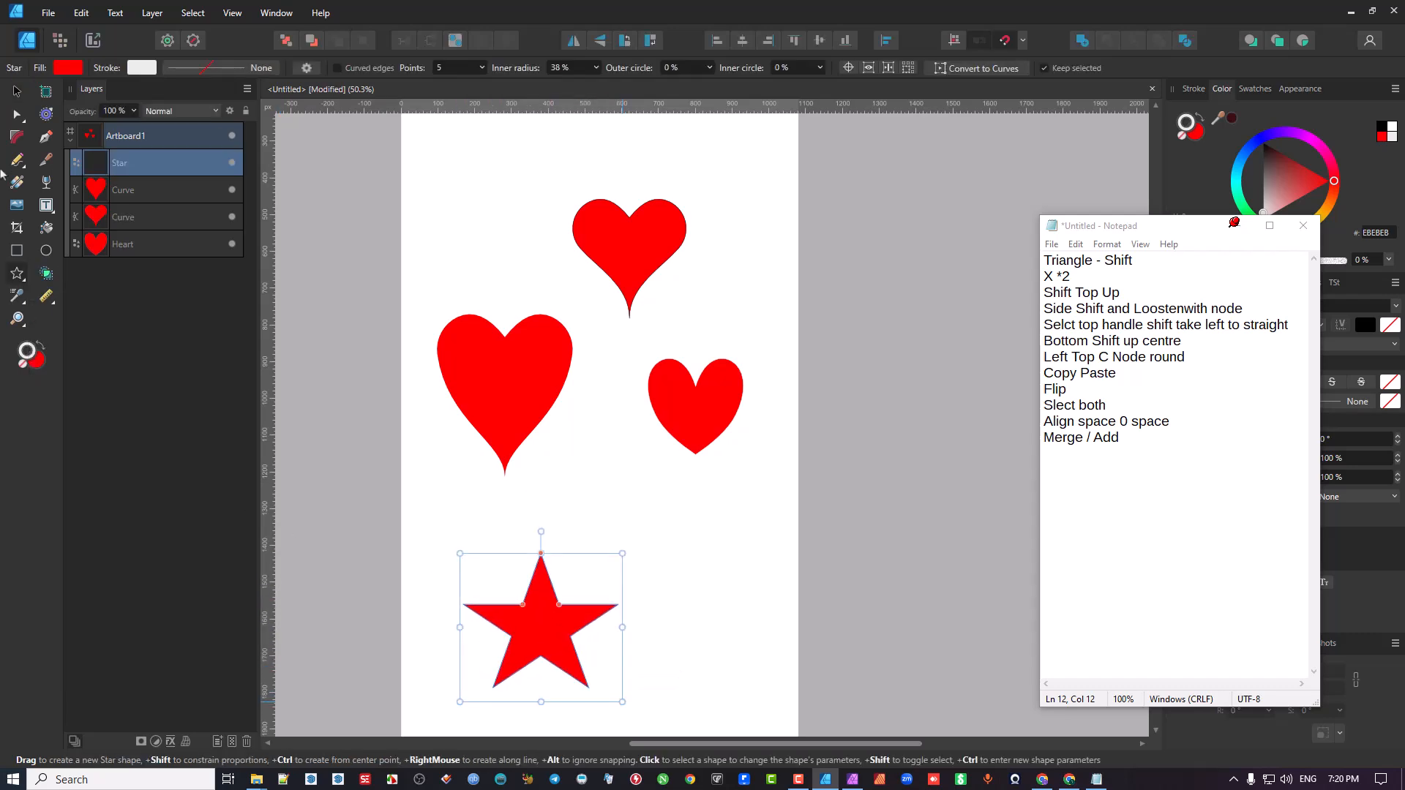
{"action": "key", "text": "v"}
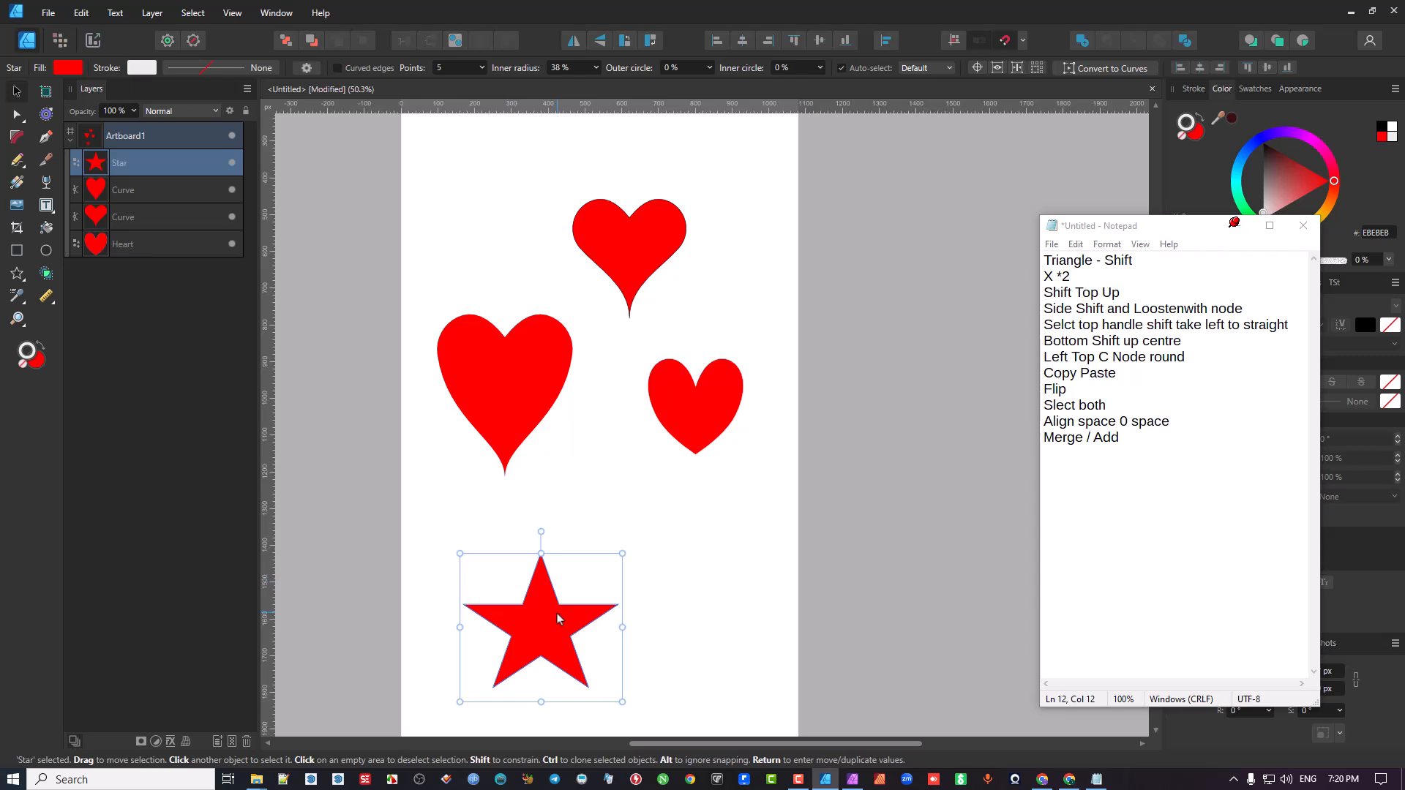
{"action": "key", "text": "Delete"}
- Move the small heart down and draw a larger heart beside it with the Heart Tool, adjusting its spread to 36%
{"action": "left_click", "coordinate": [701, 402]}
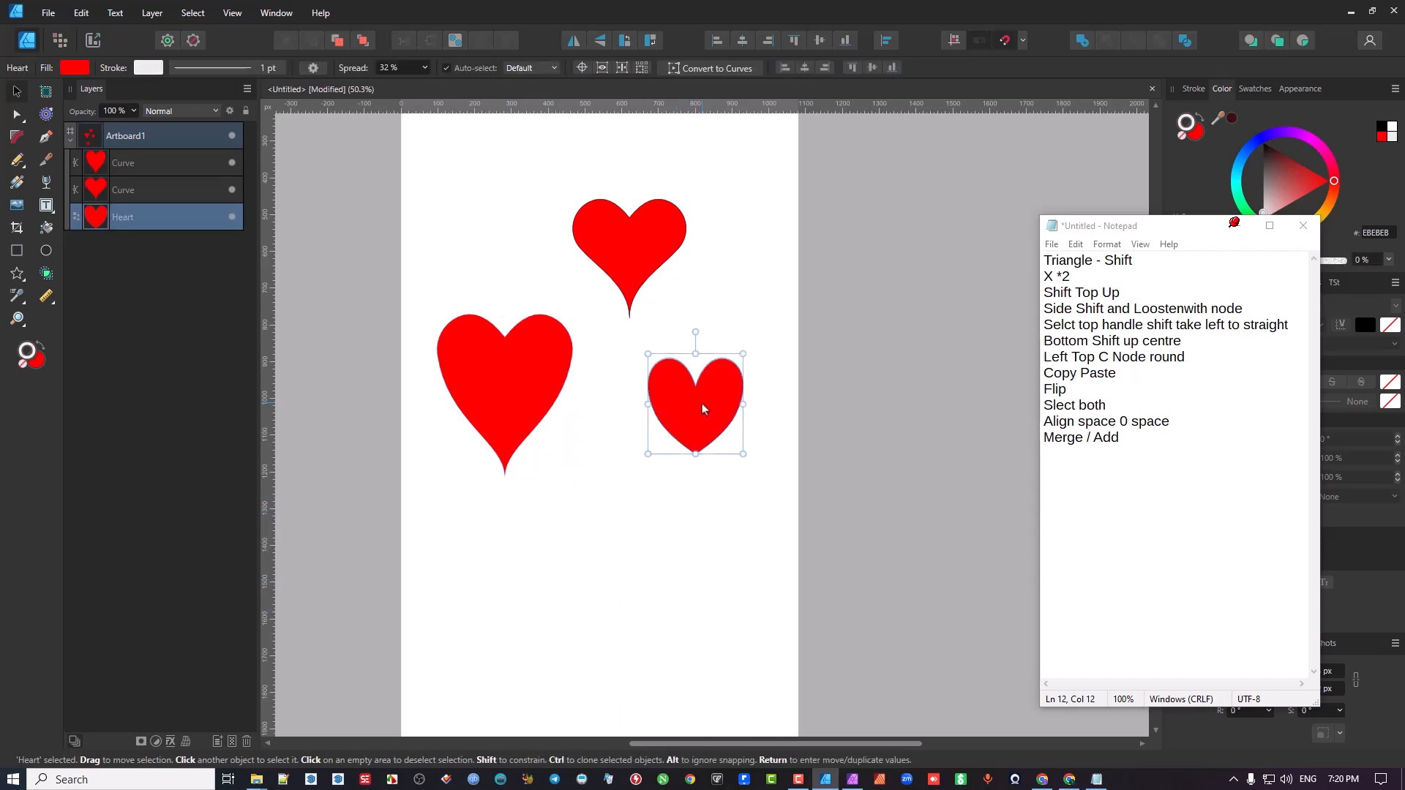
{"action": "left_click_drag", "start_coordinate": [701, 403], "coordinate": [679, 502]}
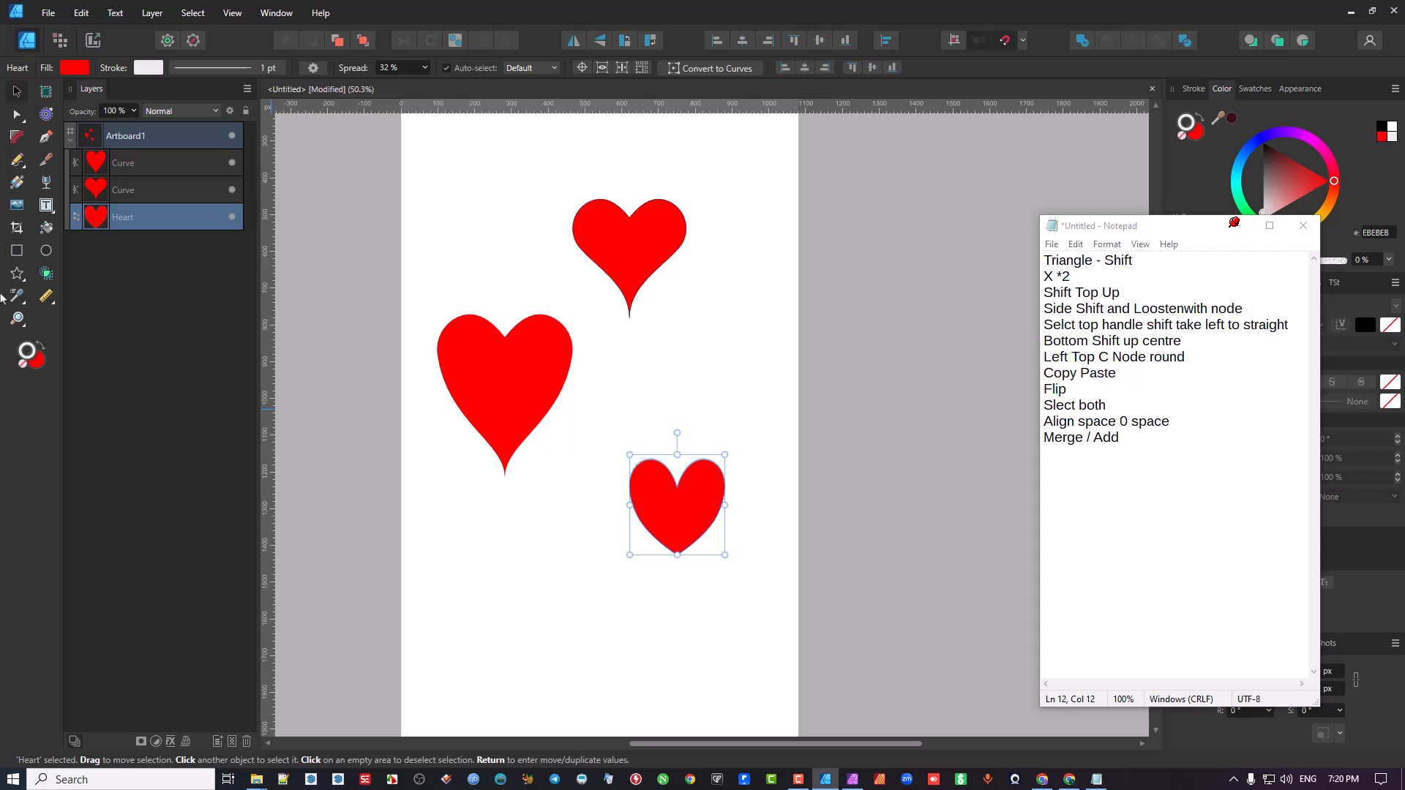
{"action": "left_click", "coordinate": [28, 275]}
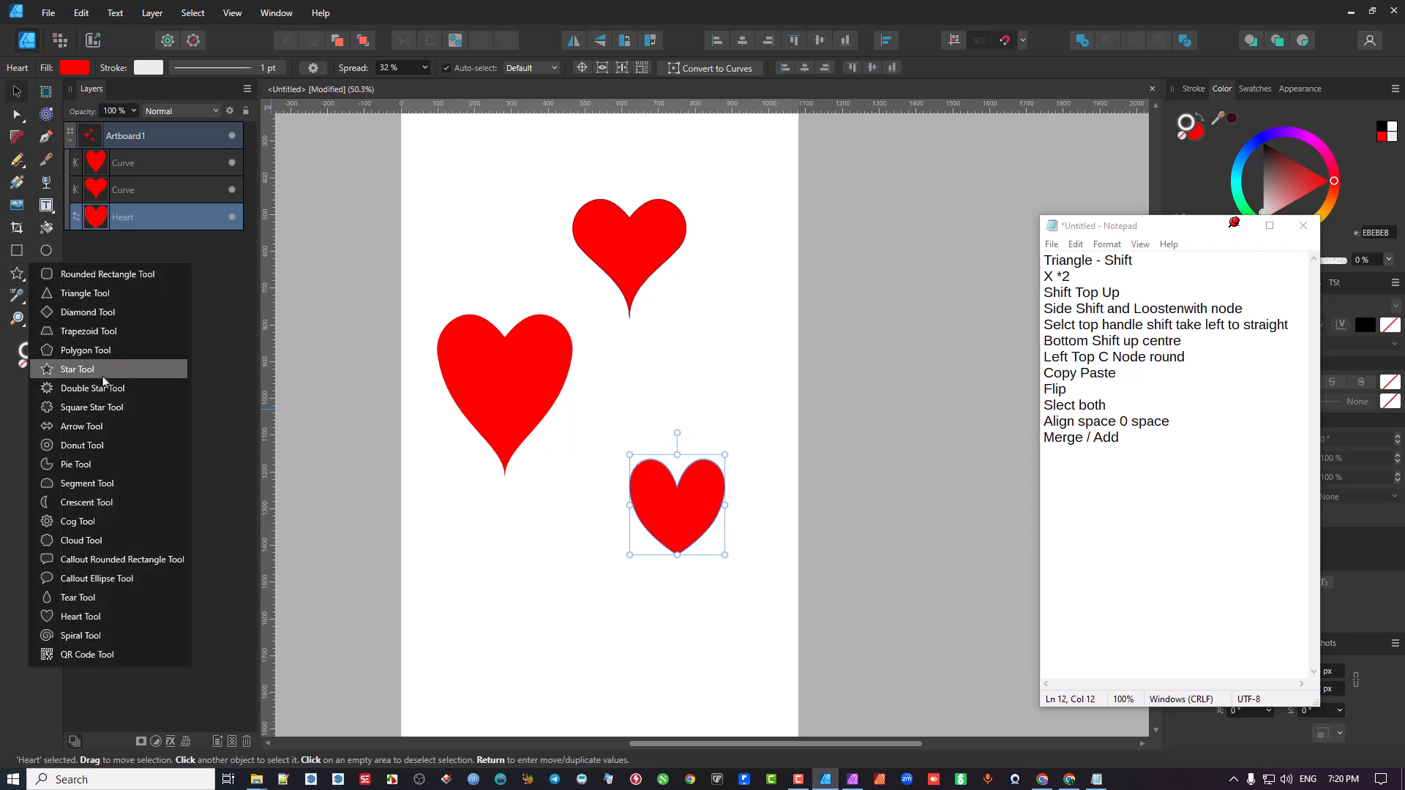
{"action": "left_click", "coordinate": [87, 617]}
{"action": "mouse_move", "coordinate": [467, 529]}
{"action": "left_mouse_down"}
{"action": "mouse_move", "coordinate": [598, 678]}
{"action": "mouse_move", "coordinate": [617, 670]}
{"action": "left_mouse_up"}
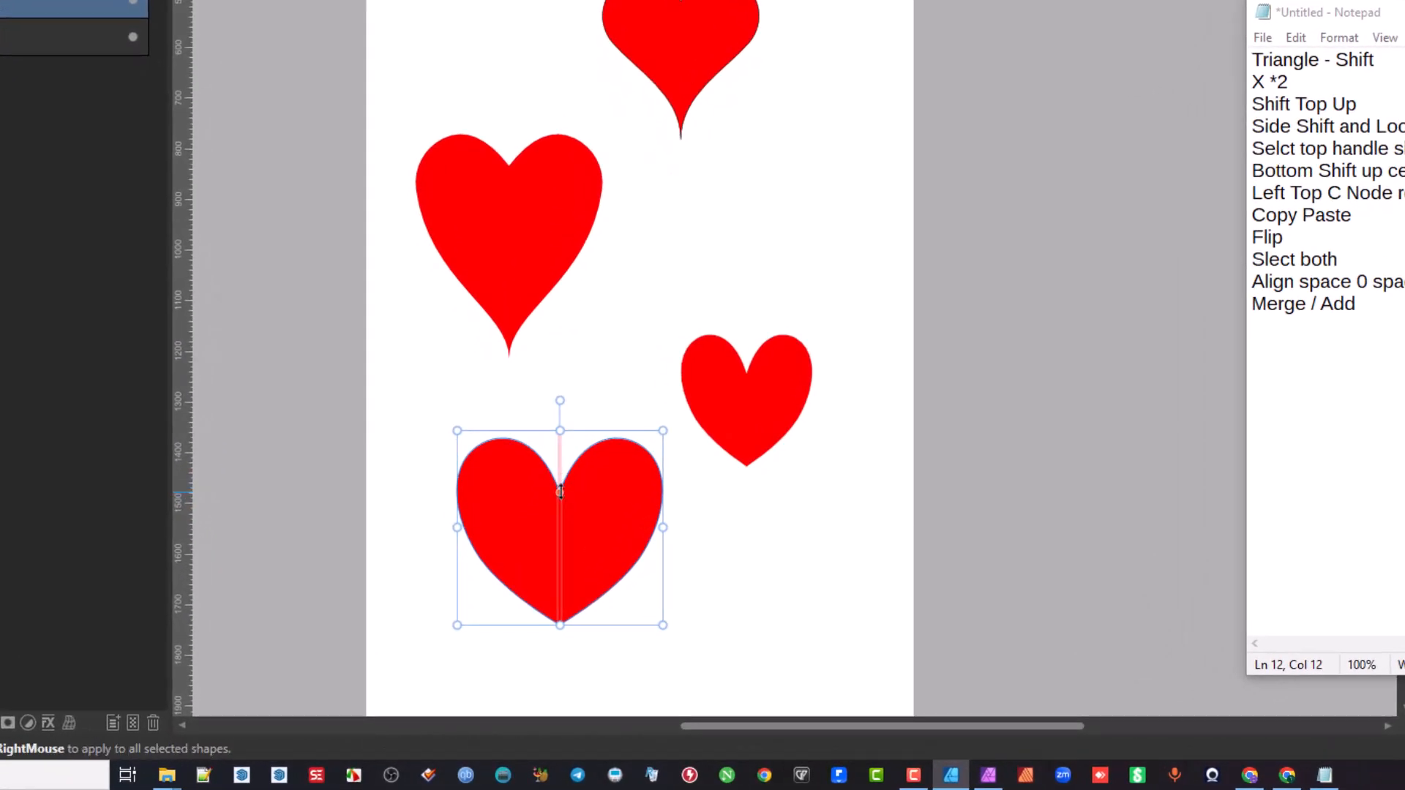
{"action": "left_click_drag", "start_coordinate": [560, 491], "coordinate": [557, 531]}
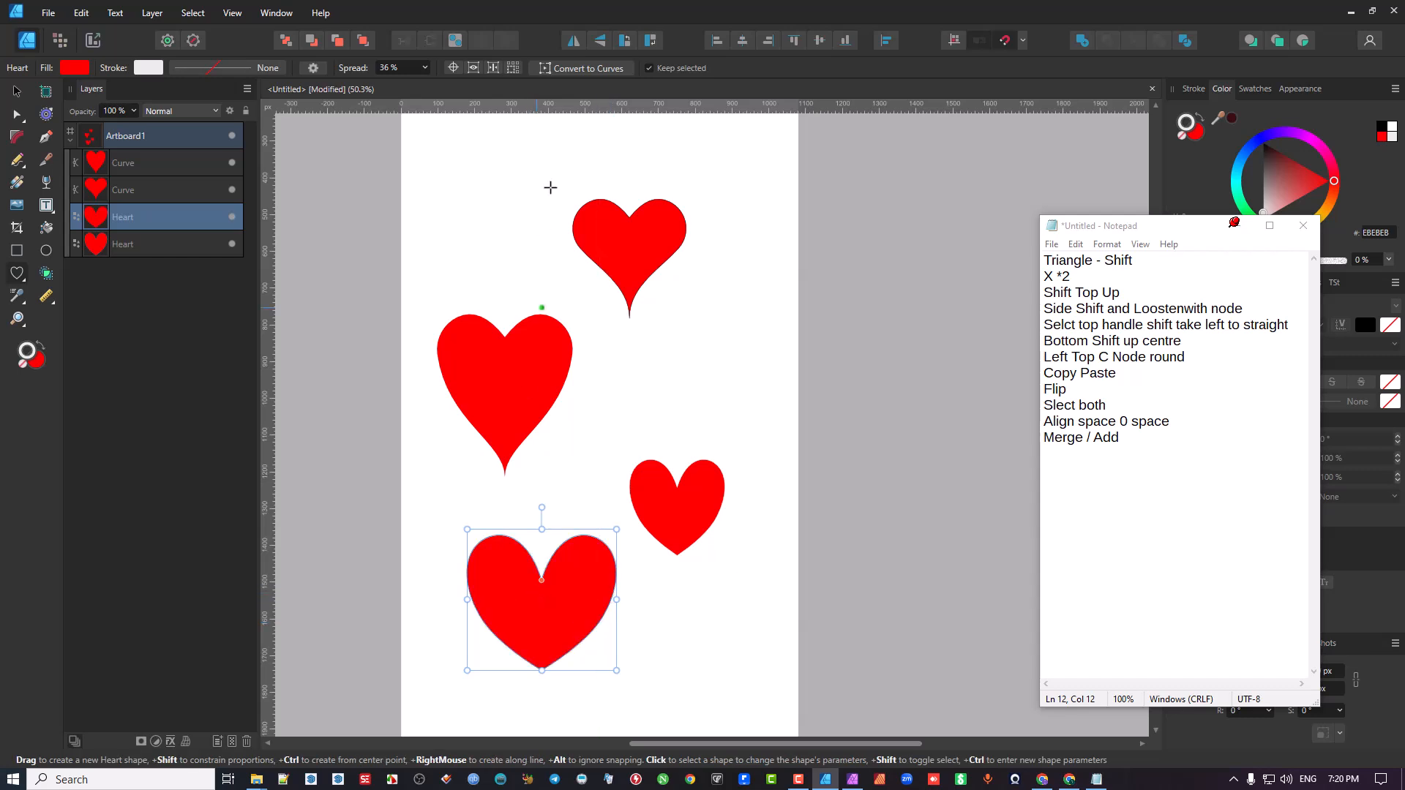
- Convert the newly drawn heart to curves, try shifting its lower-right node, and delete the shape
{"action": "left_click", "coordinate": [592, 68]}
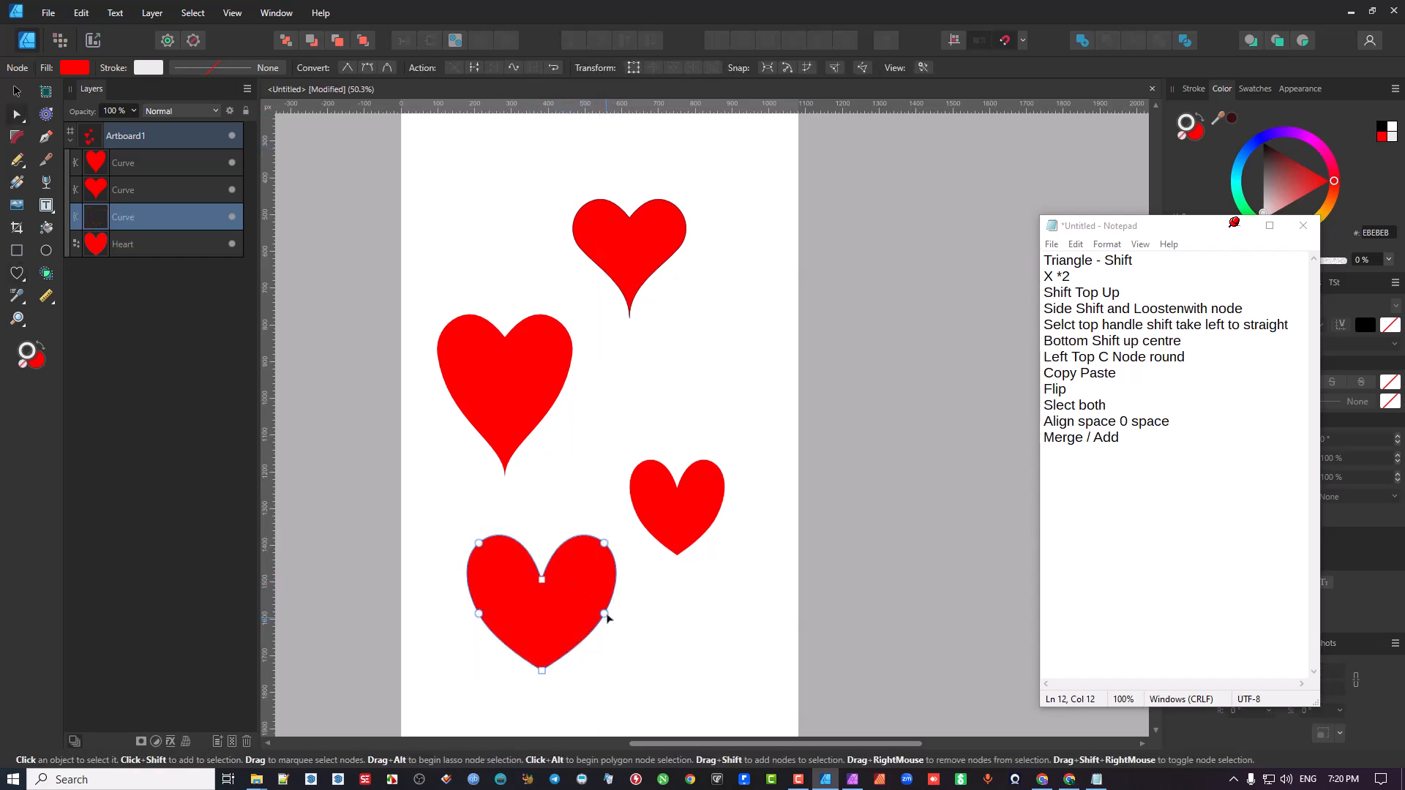
{"action": "mouse_move", "coordinate": [605, 615]}
{"action": "left_mouse_down"}
{"action": "mouse_move", "coordinate": [579, 607]}
{"action": "mouse_move", "coordinate": [604, 609]}
{"action": "left_mouse_up"}
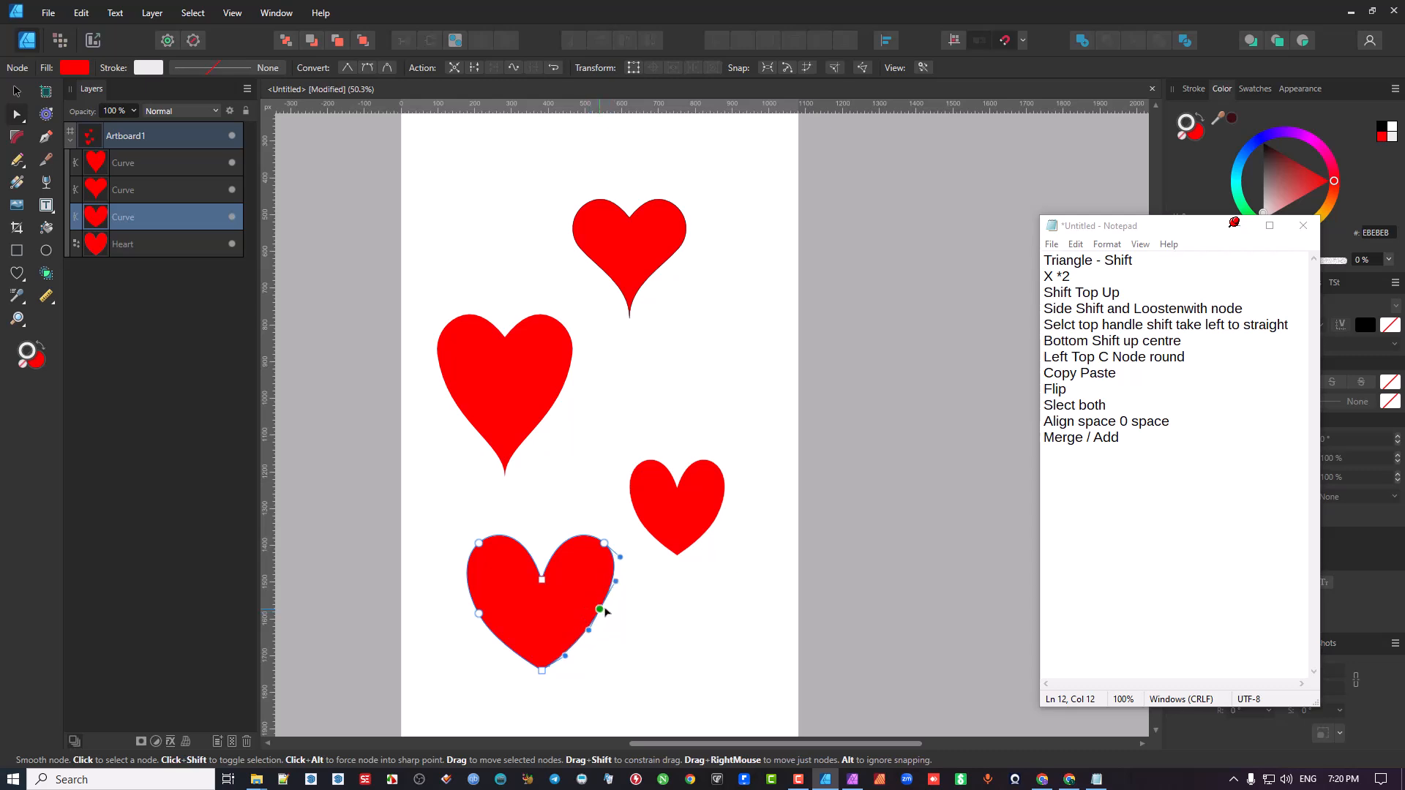
{"action": "left_click_drag", "start_coordinate": [430, 508], "coordinate": [641, 695]}
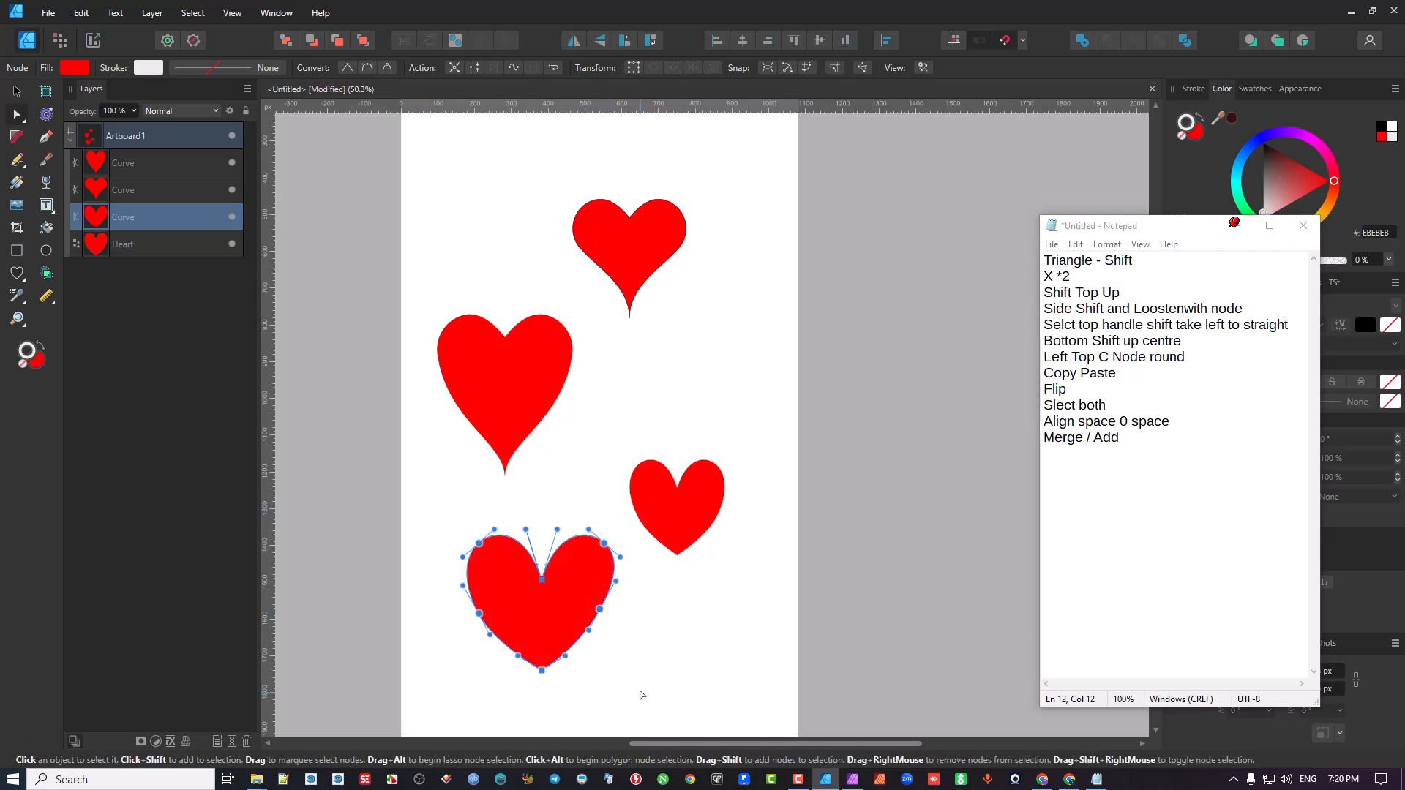
{"action": "key", "text": "Delete"}
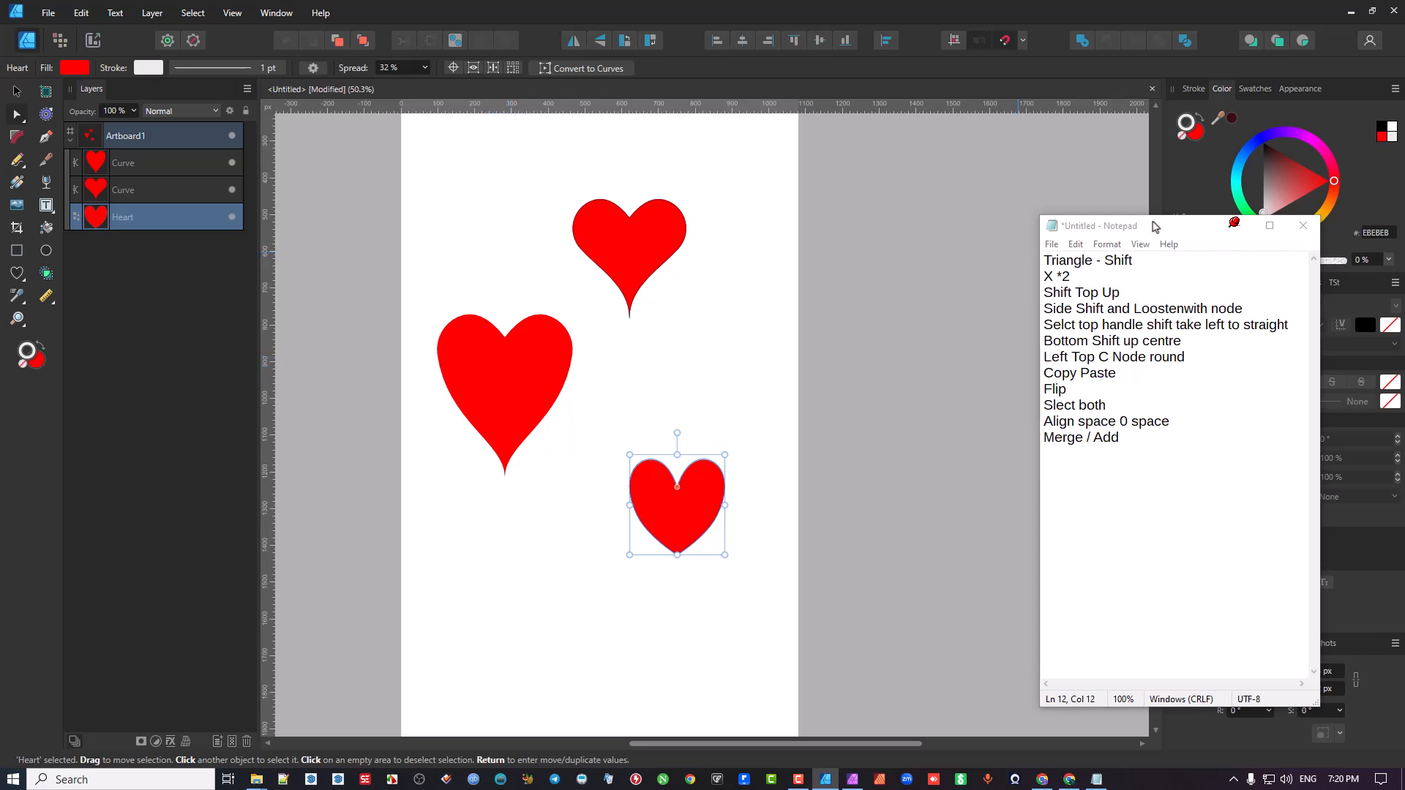
- Move the notes window slightly up and delete all remaining hearts from the artboard
{"action": "left_click_drag", "start_coordinate": [1155, 227], "coordinate": [1121, 198]}
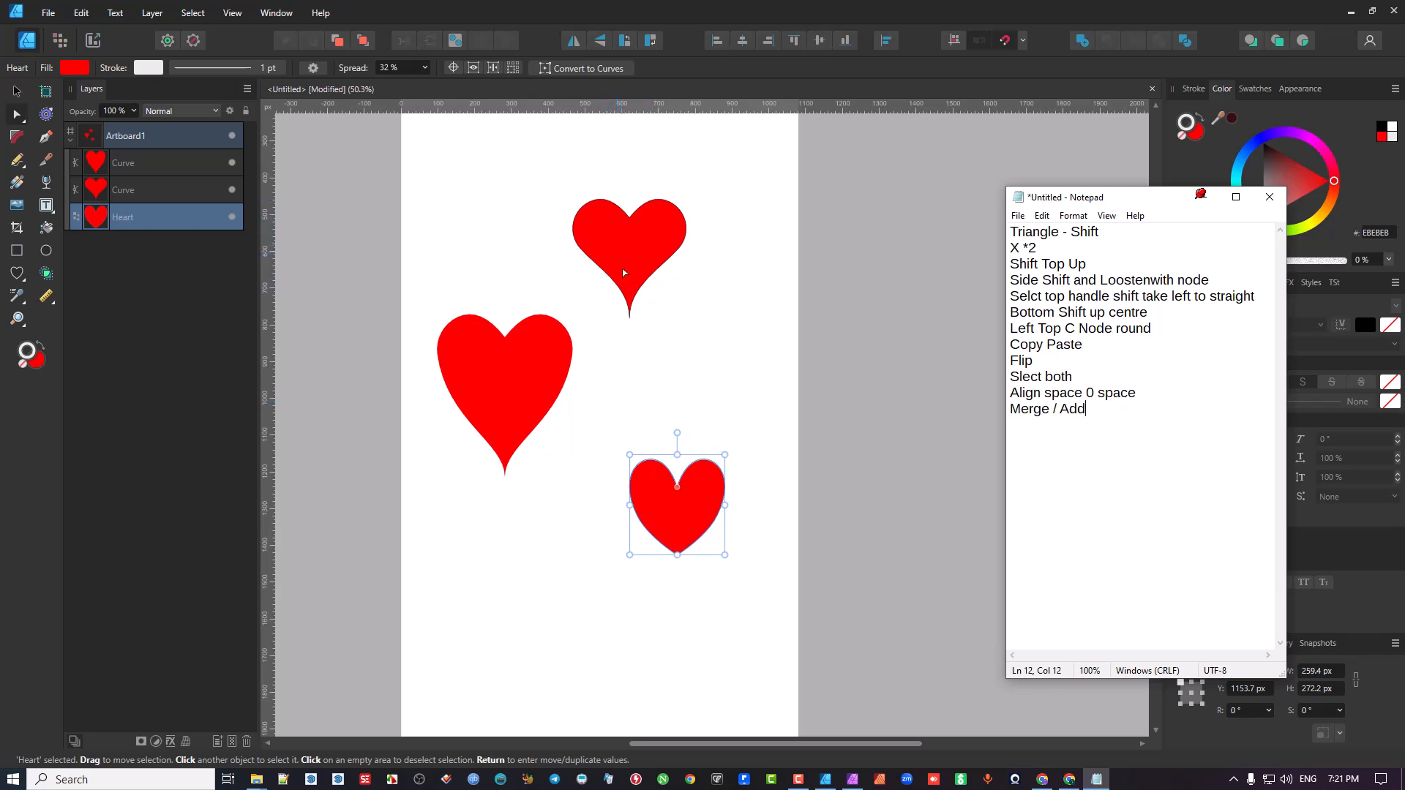
{"action": "left_click_drag", "start_coordinate": [348, 264], "coordinate": [820, 677]}
{"action": "key", "text": "Delete"}
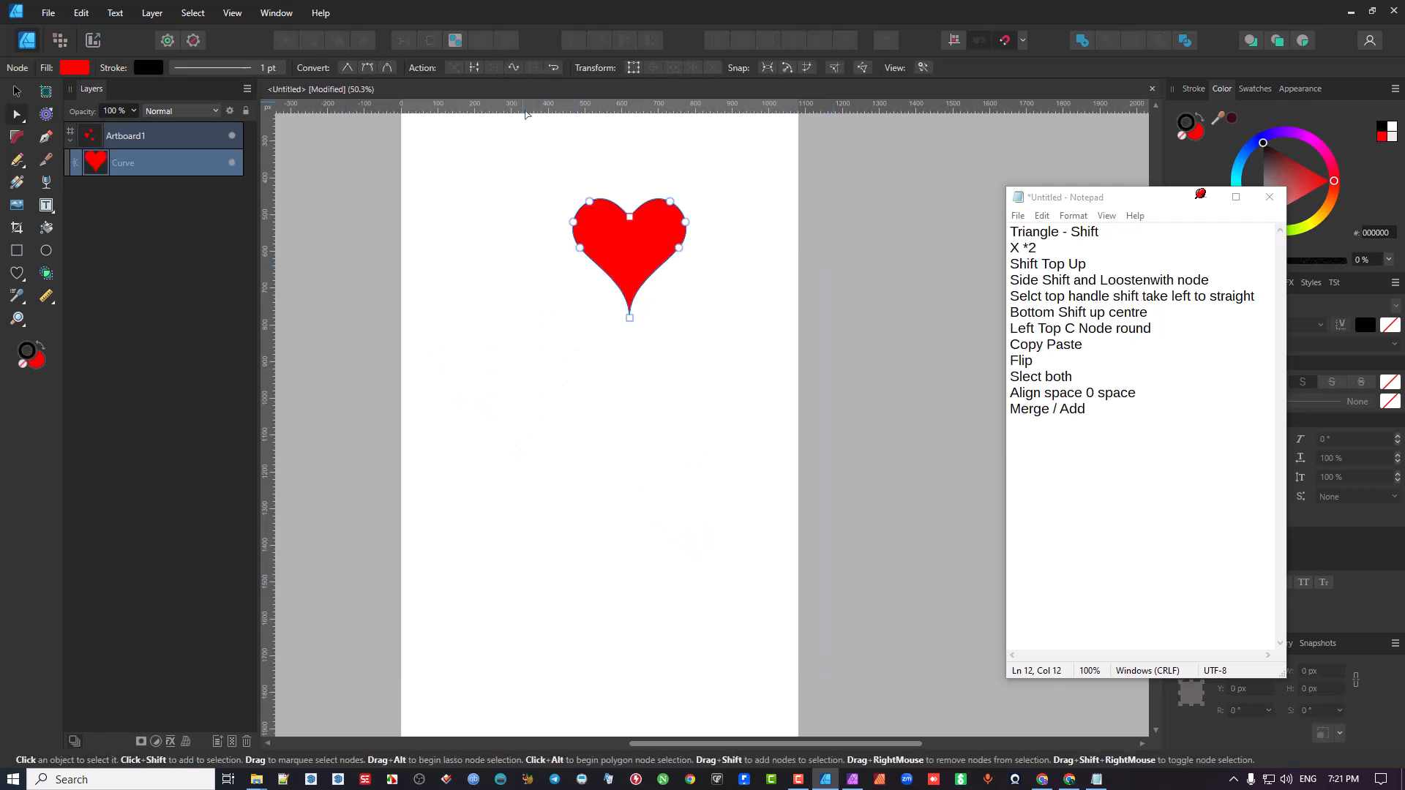
{"action": "left_click_drag", "start_coordinate": [533, 130], "coordinate": [831, 441]}
{"action": "key", "text": "Delete"}
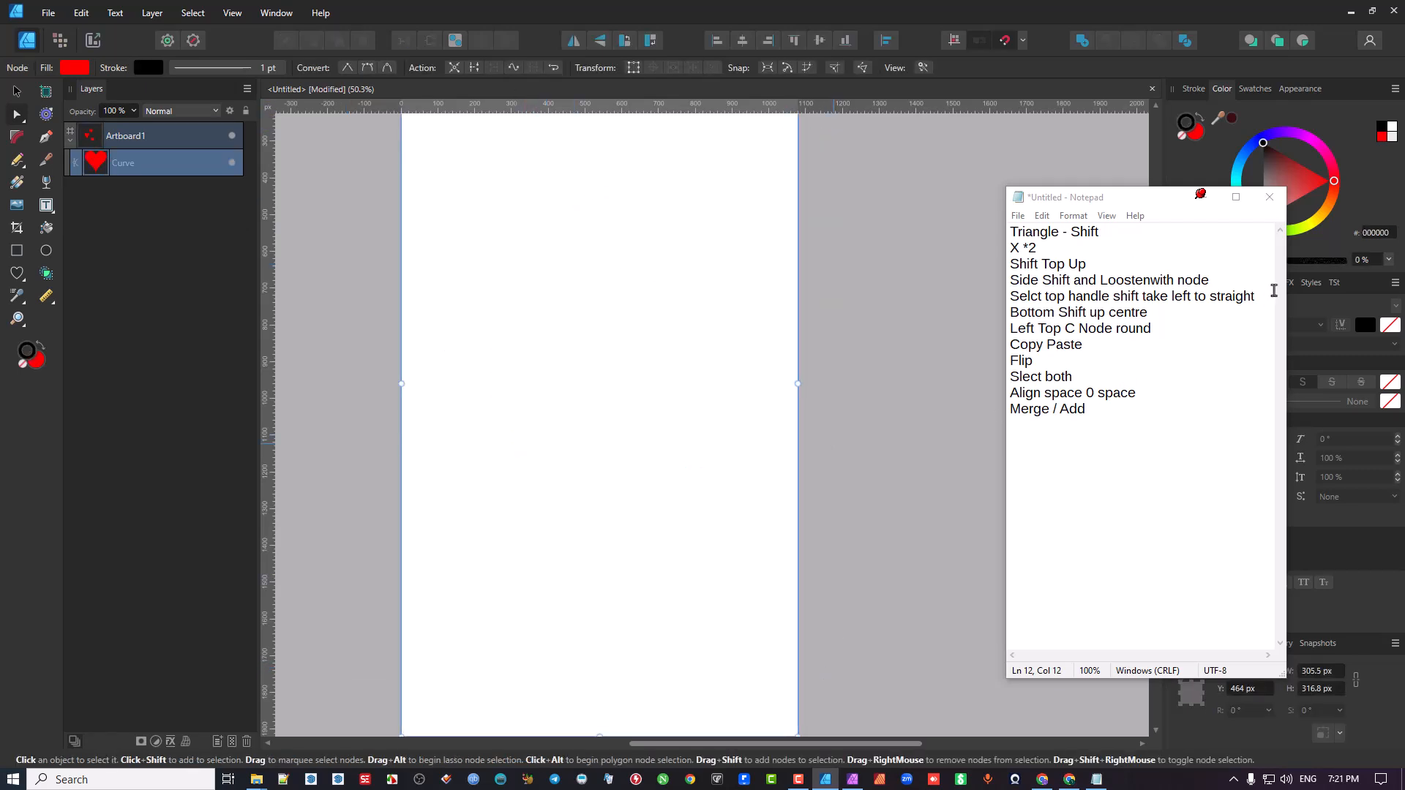
{"action": "key", "text": "Delete"}
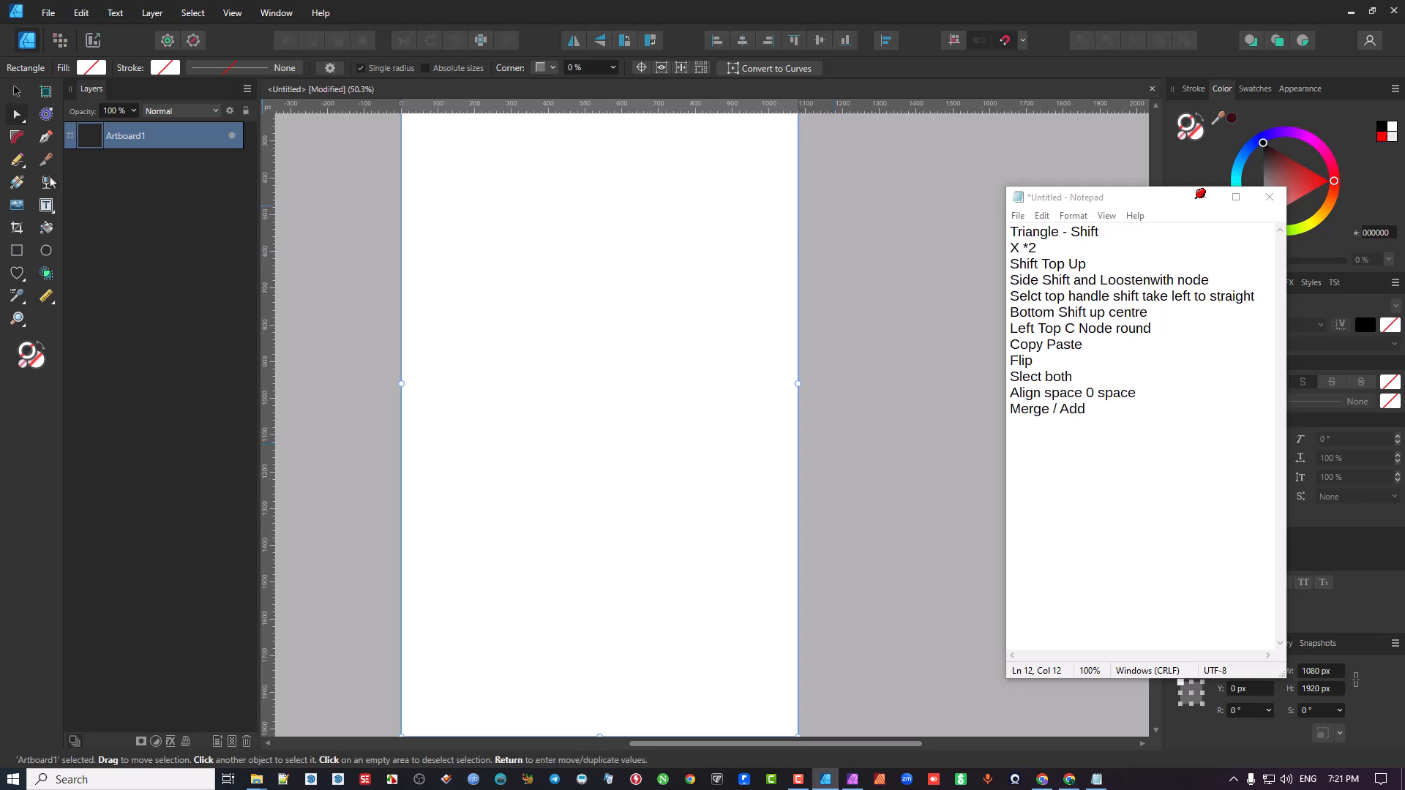
- Try to draw a right triangle about 270 px wide with the Pen Tool, and delete the open path
{"action": "left_click", "coordinate": [44, 138]}
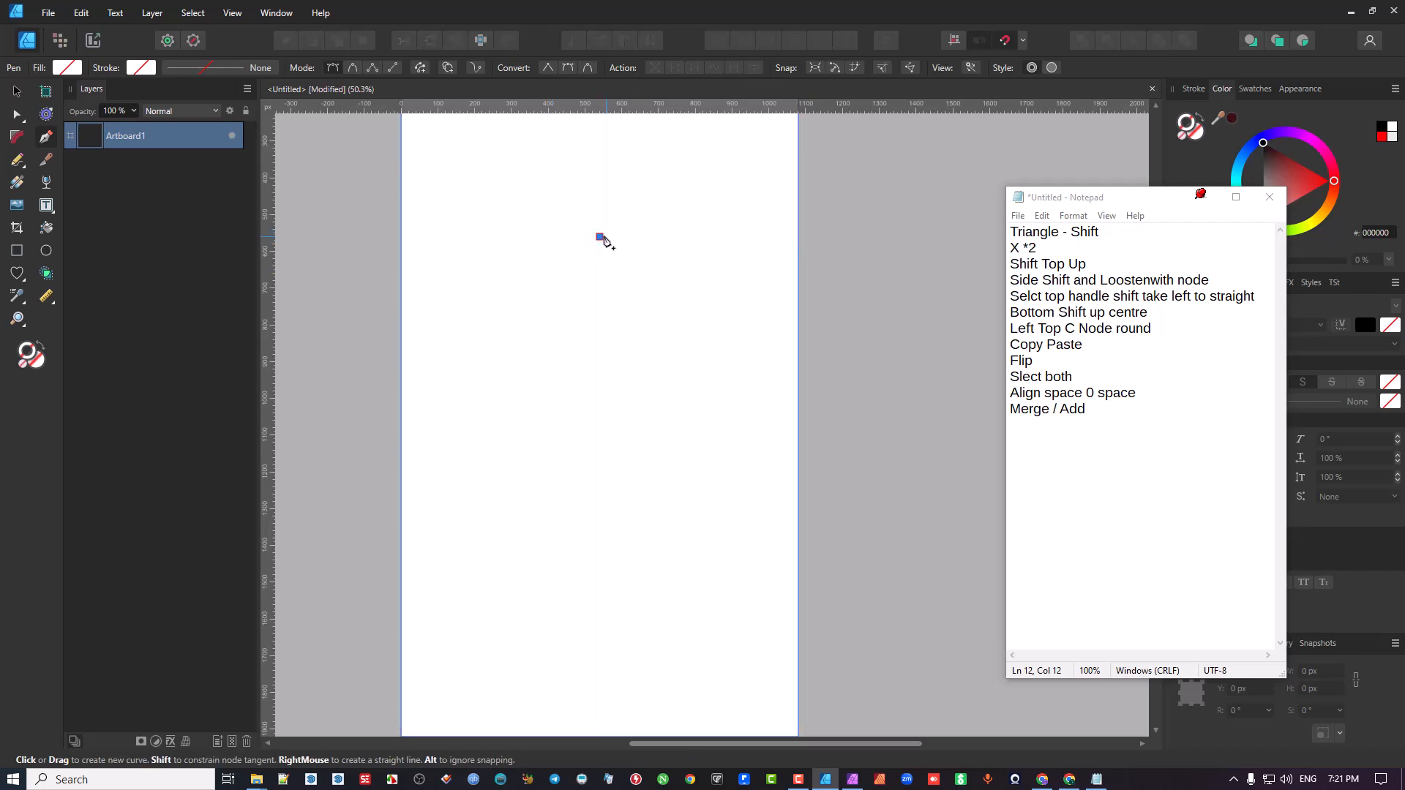
{"action": "left_click", "coordinate": [599, 236]}
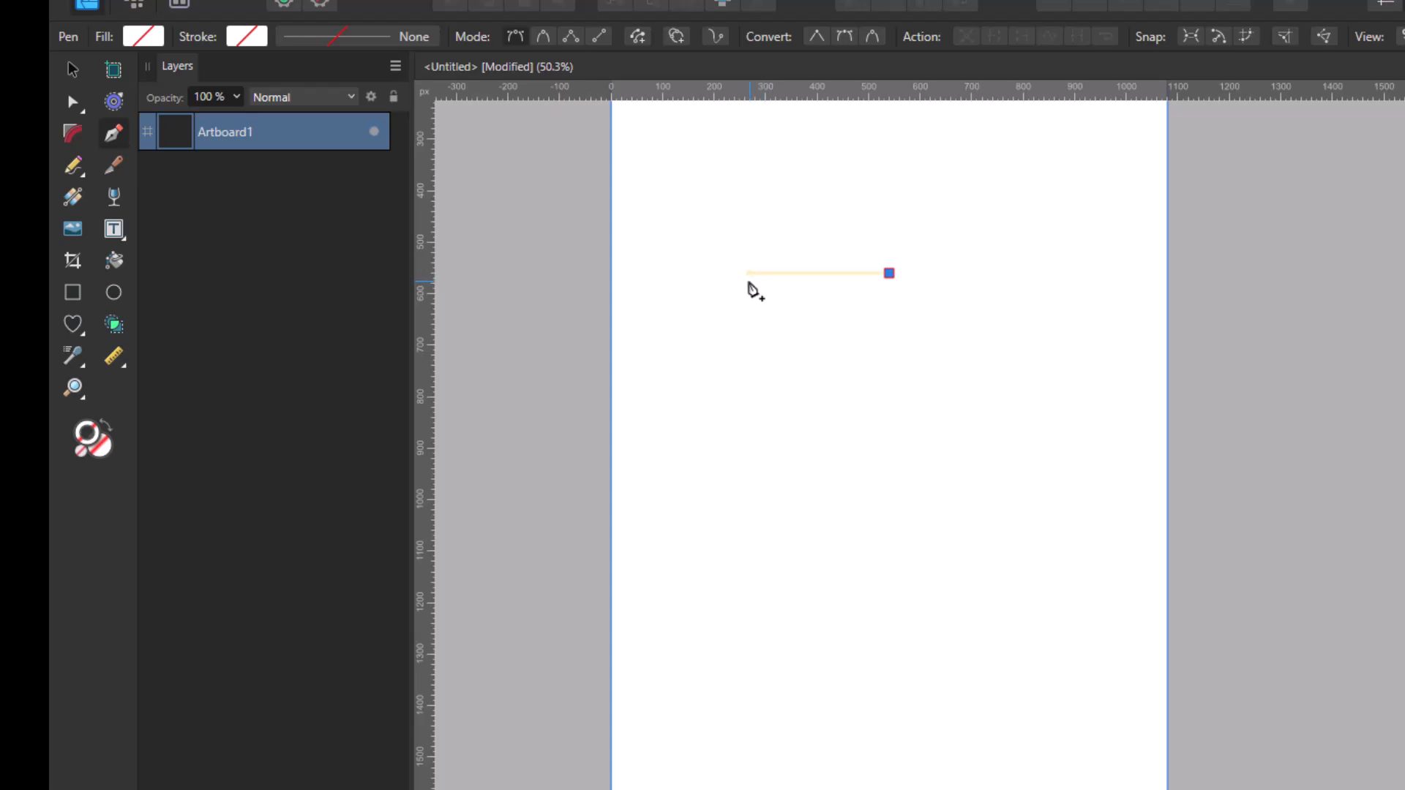
{"action": "left_click", "coordinate": [750, 284]}
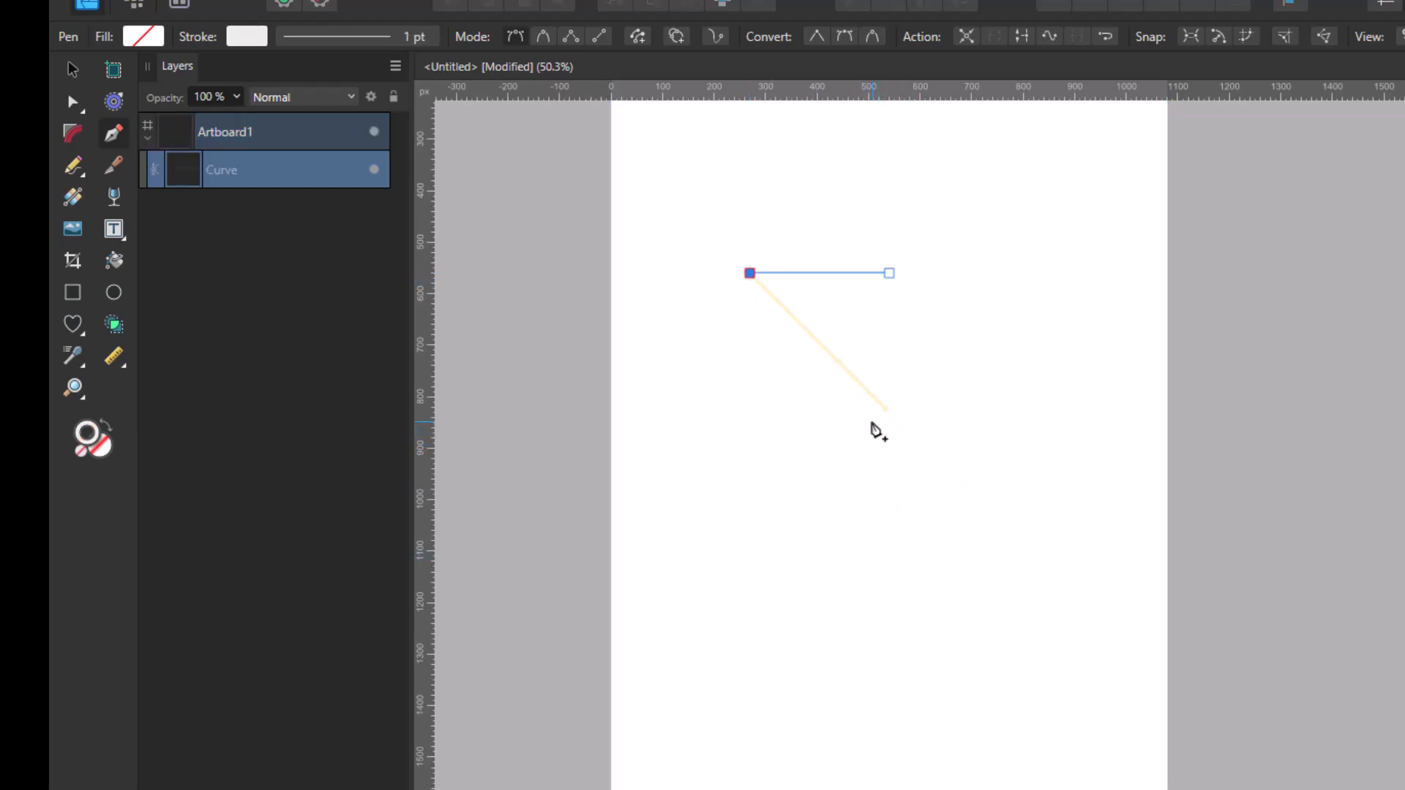
{"action": "left_click", "coordinate": [885, 408]}
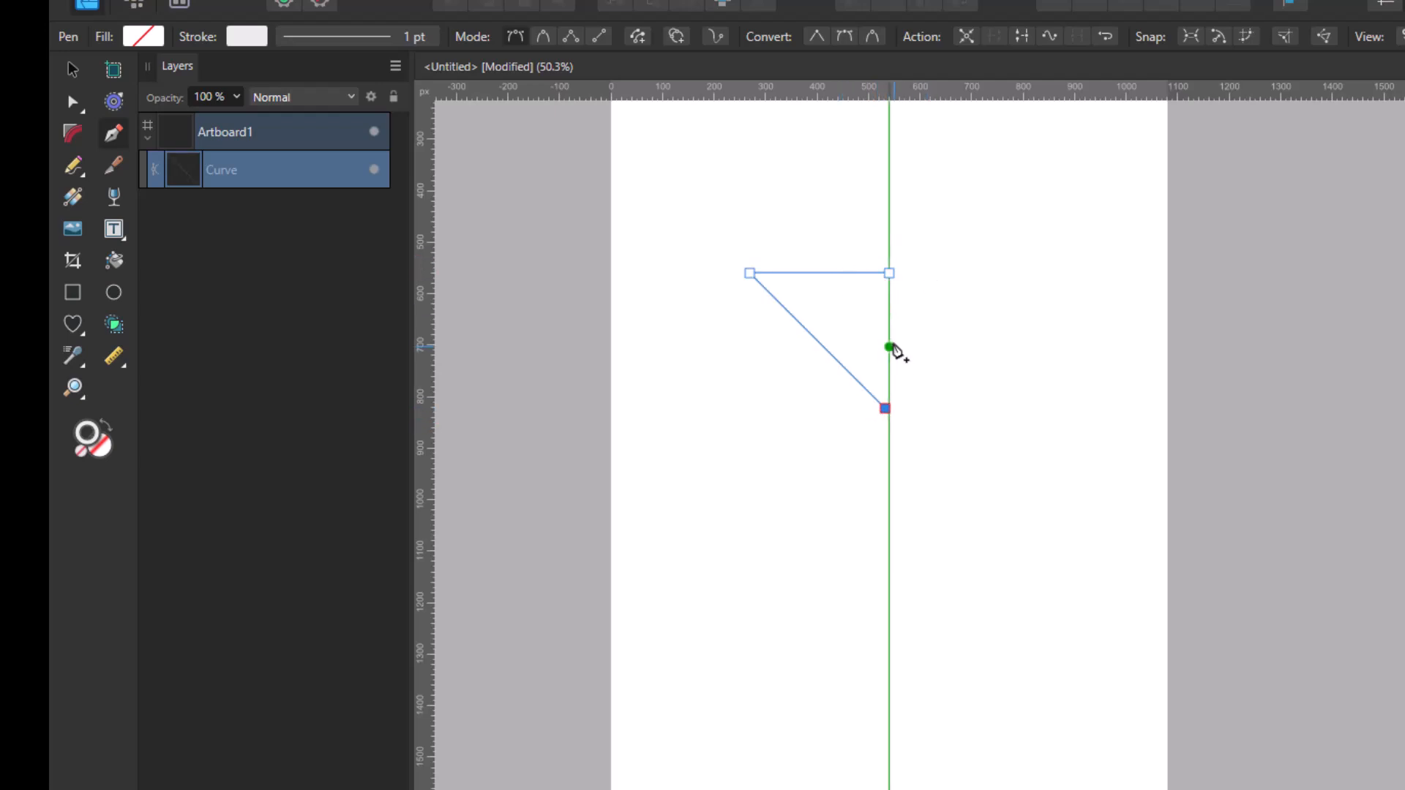
{"action": "left_click", "coordinate": [70, 67]}
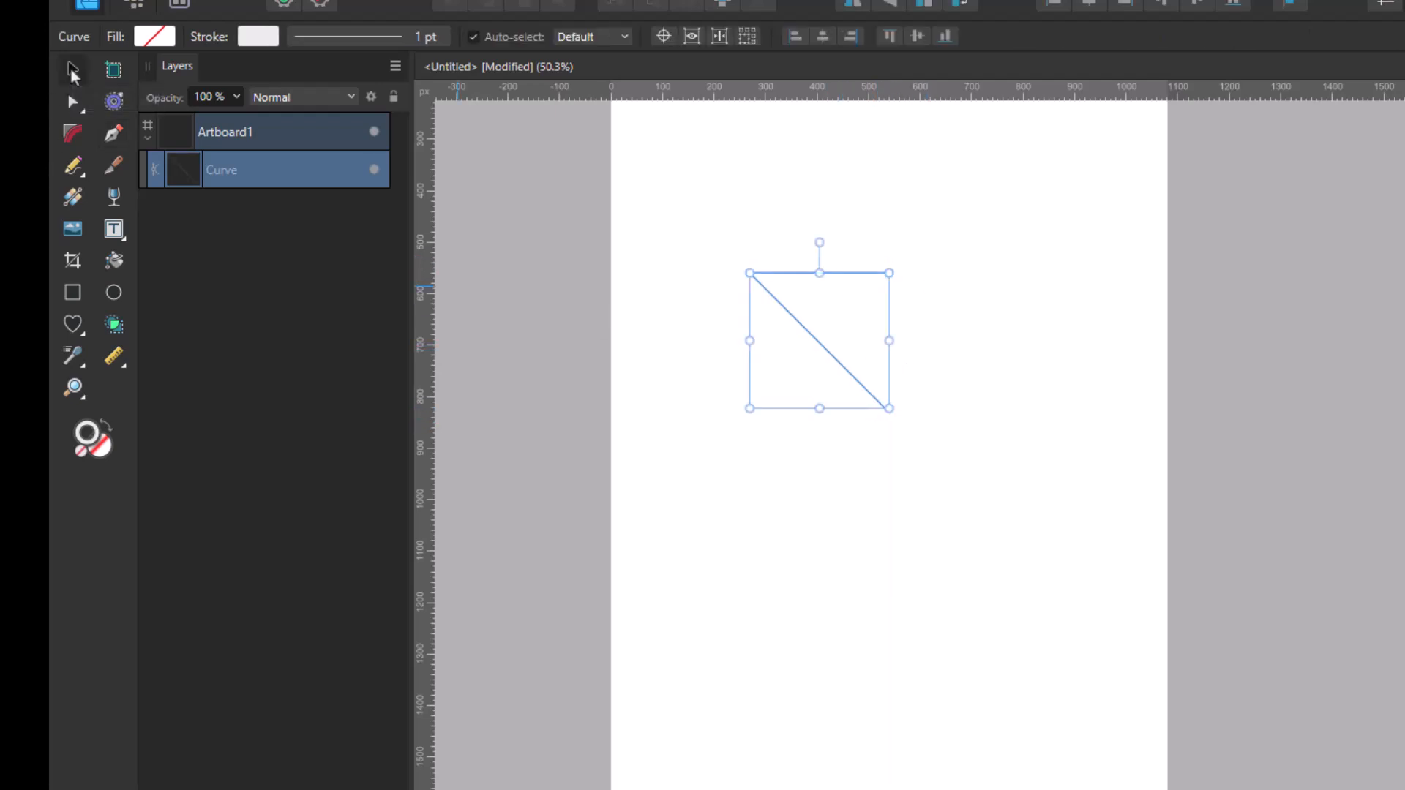
{"action": "left_click", "coordinate": [802, 388]}
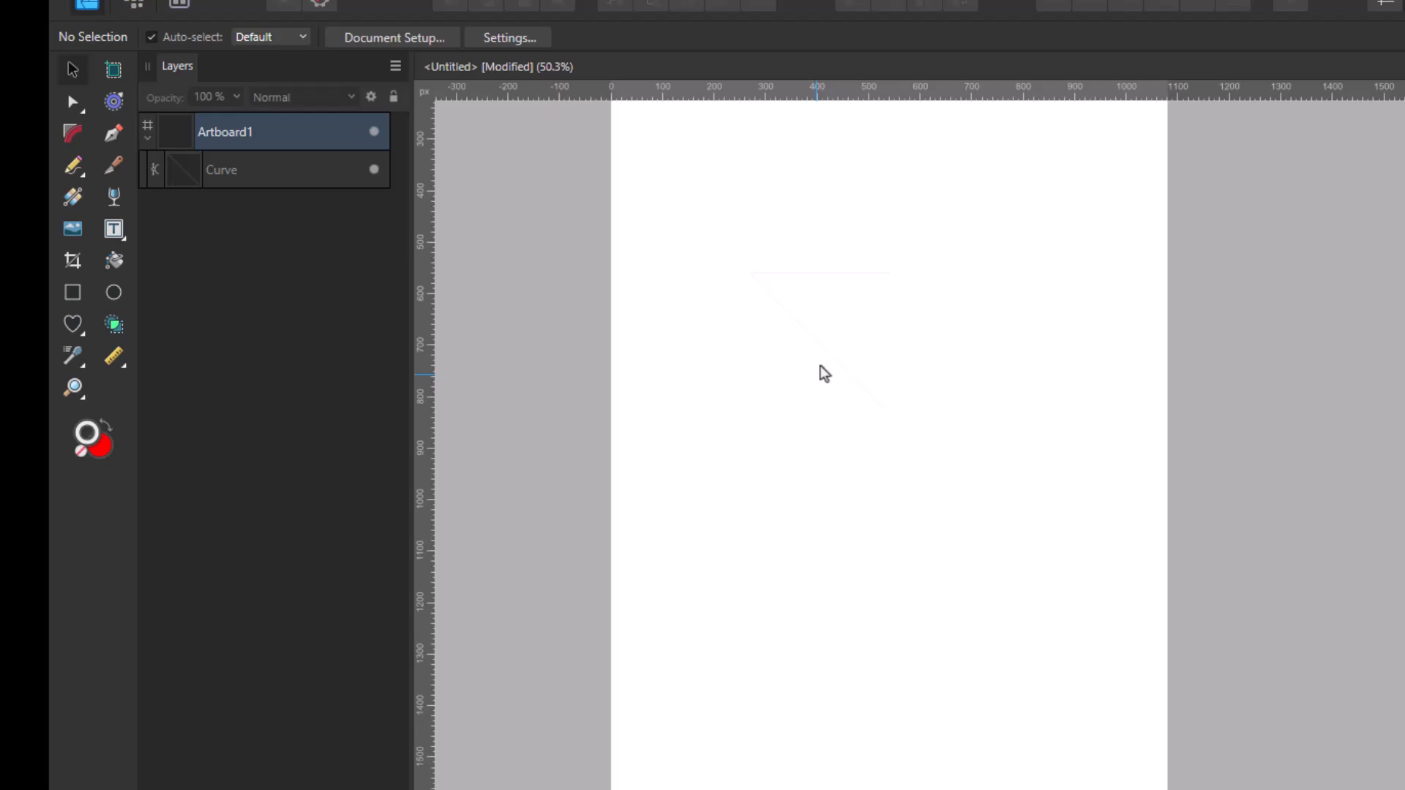
{"action": "left_click", "coordinate": [829, 278]}
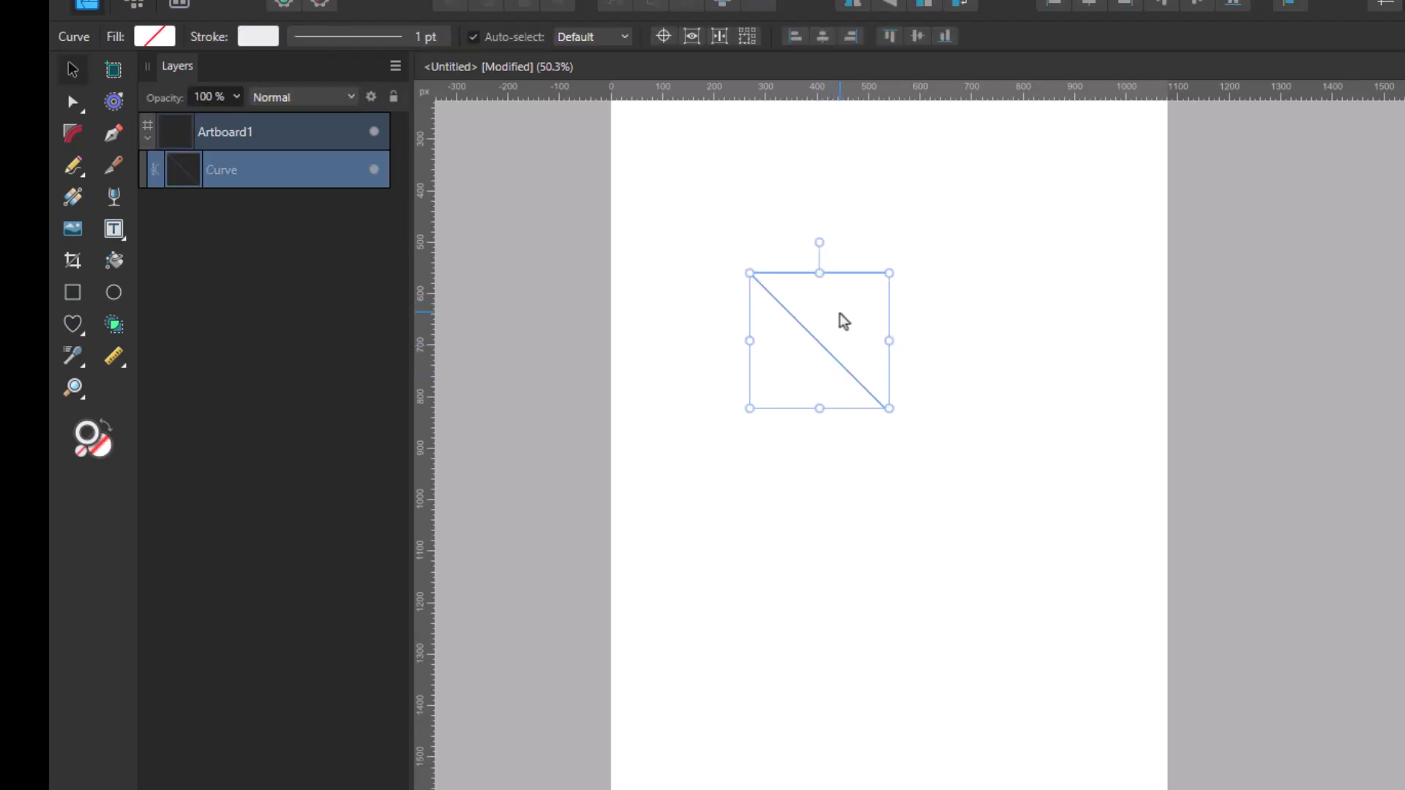
{"action": "key", "text": "Delete"}
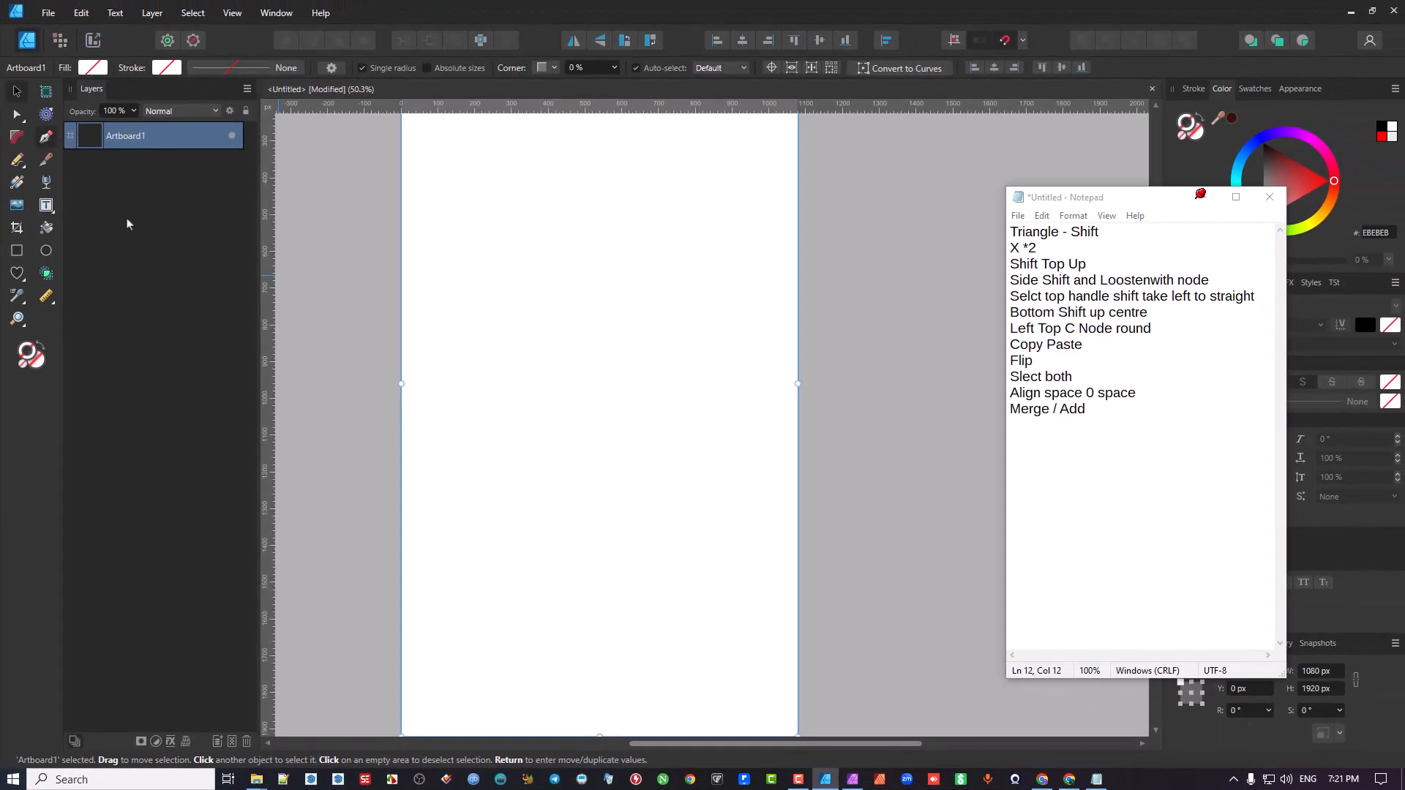
- Draw a closed right triangle about 350 px wide and 360 px tall with the Pen Tool, and switch to the Node Tool
{"action": "key", "text": "p"}
{"action": "left_click", "coordinate": [599, 314]}
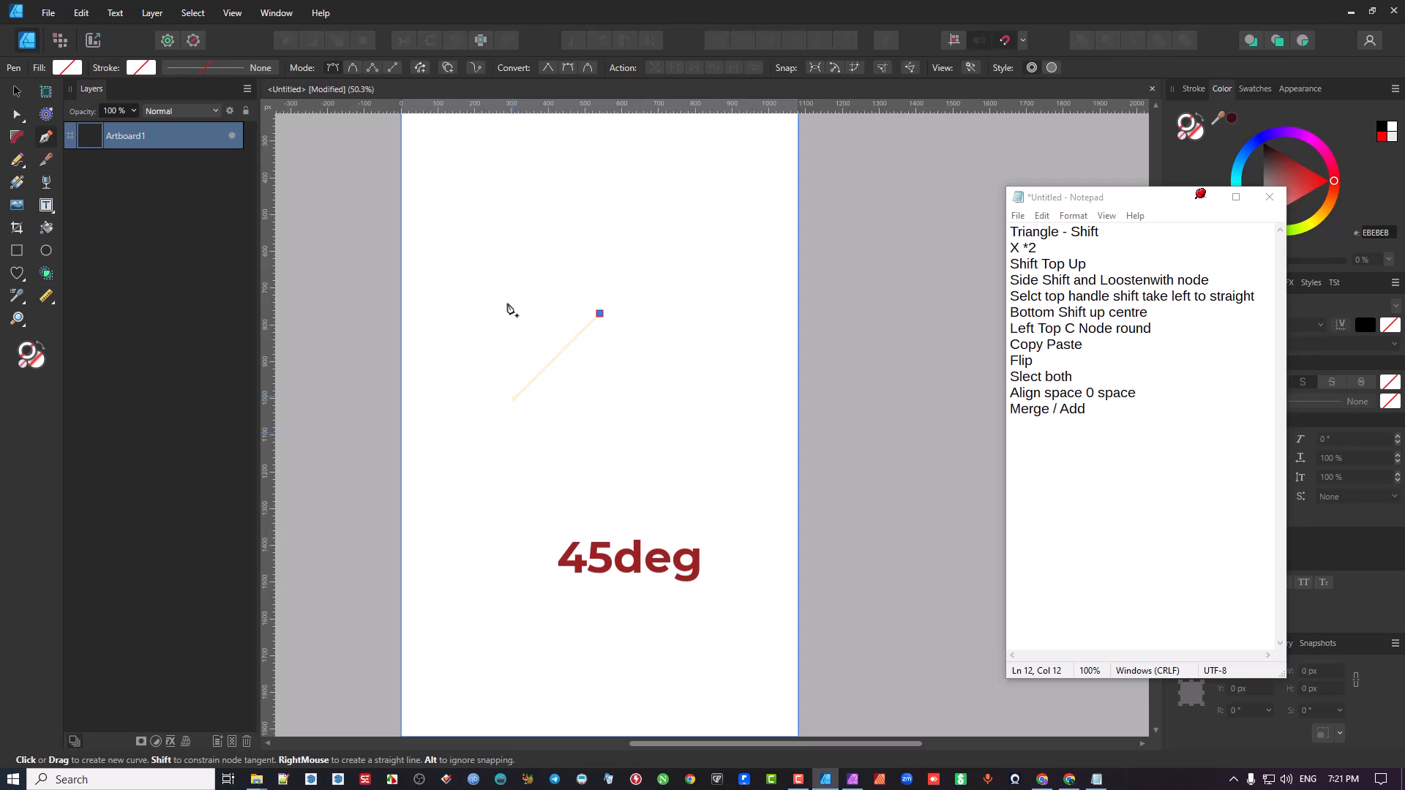
{"action": "left_click", "coordinate": [472, 316]}
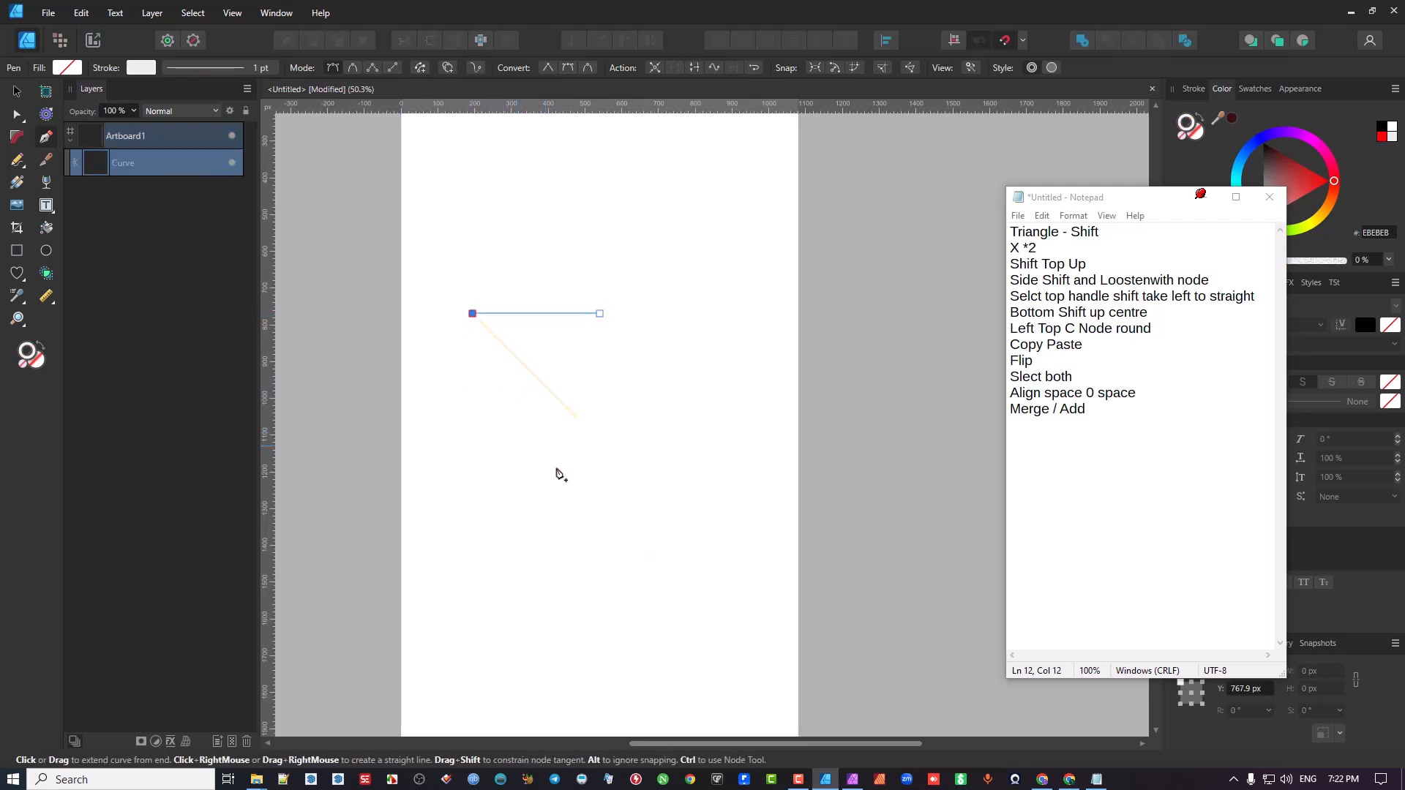
{"action": "left_click", "coordinate": [603, 444]}
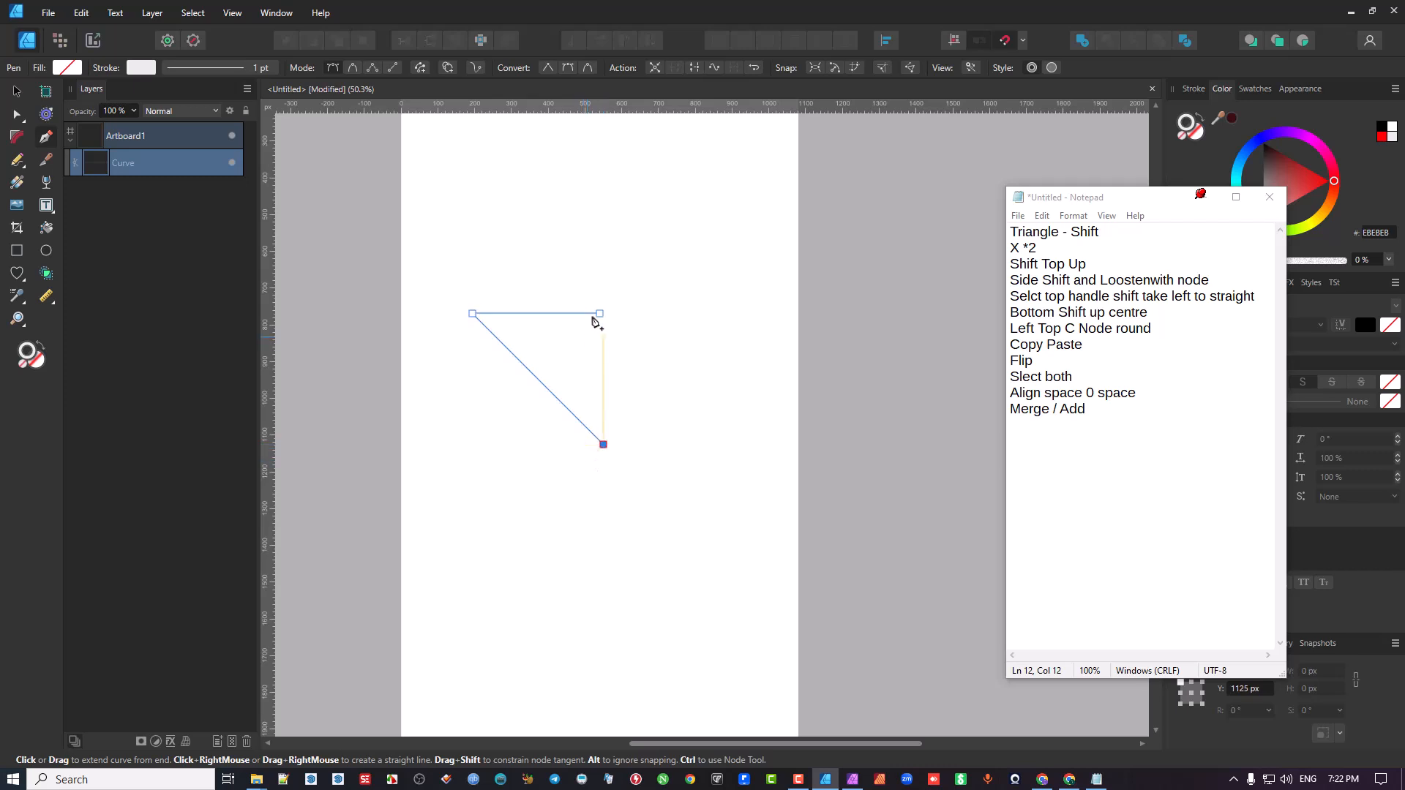
{"action": "left_click", "coordinate": [600, 315]}
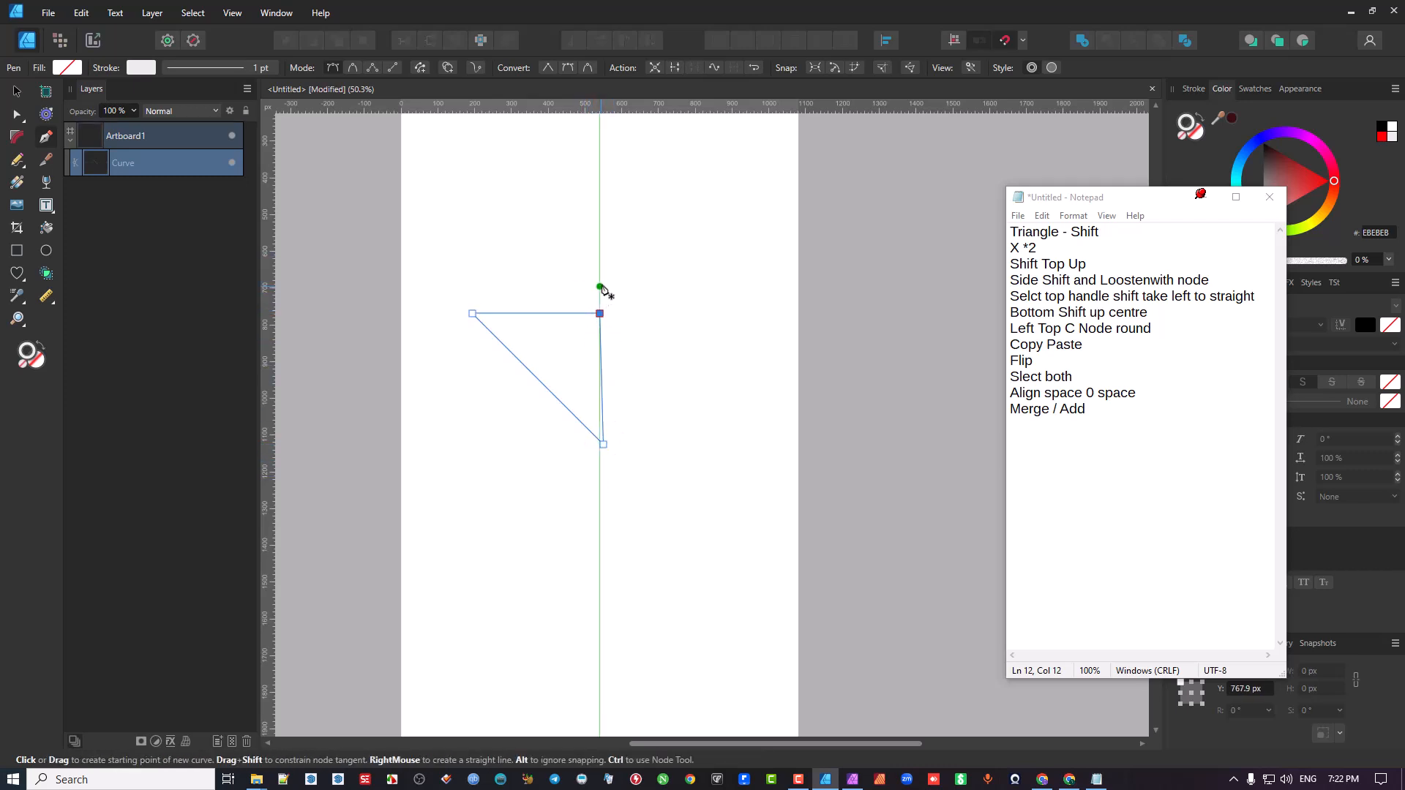
{"action": "left_click", "coordinate": [17, 114]}
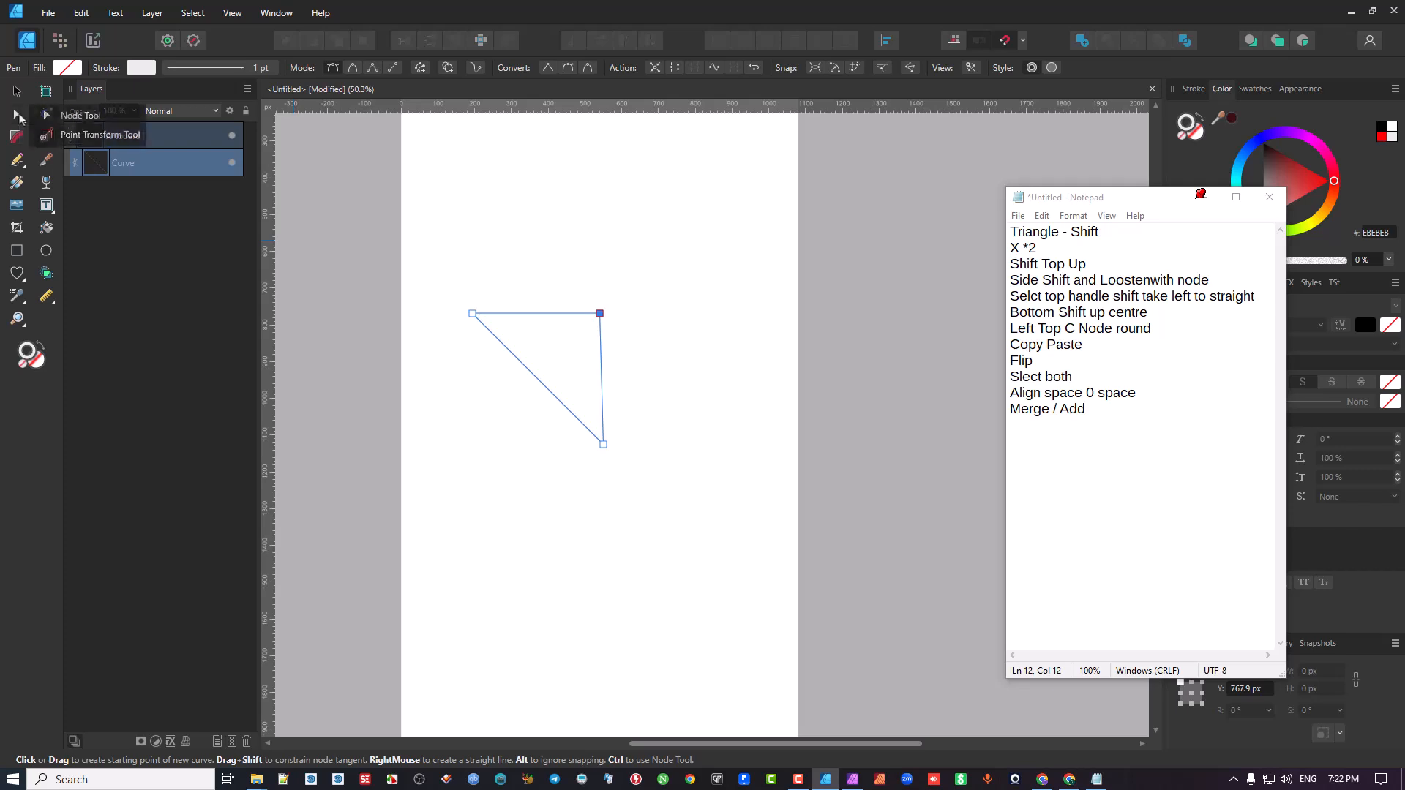
{"action": "left_click", "coordinate": [77, 115]}
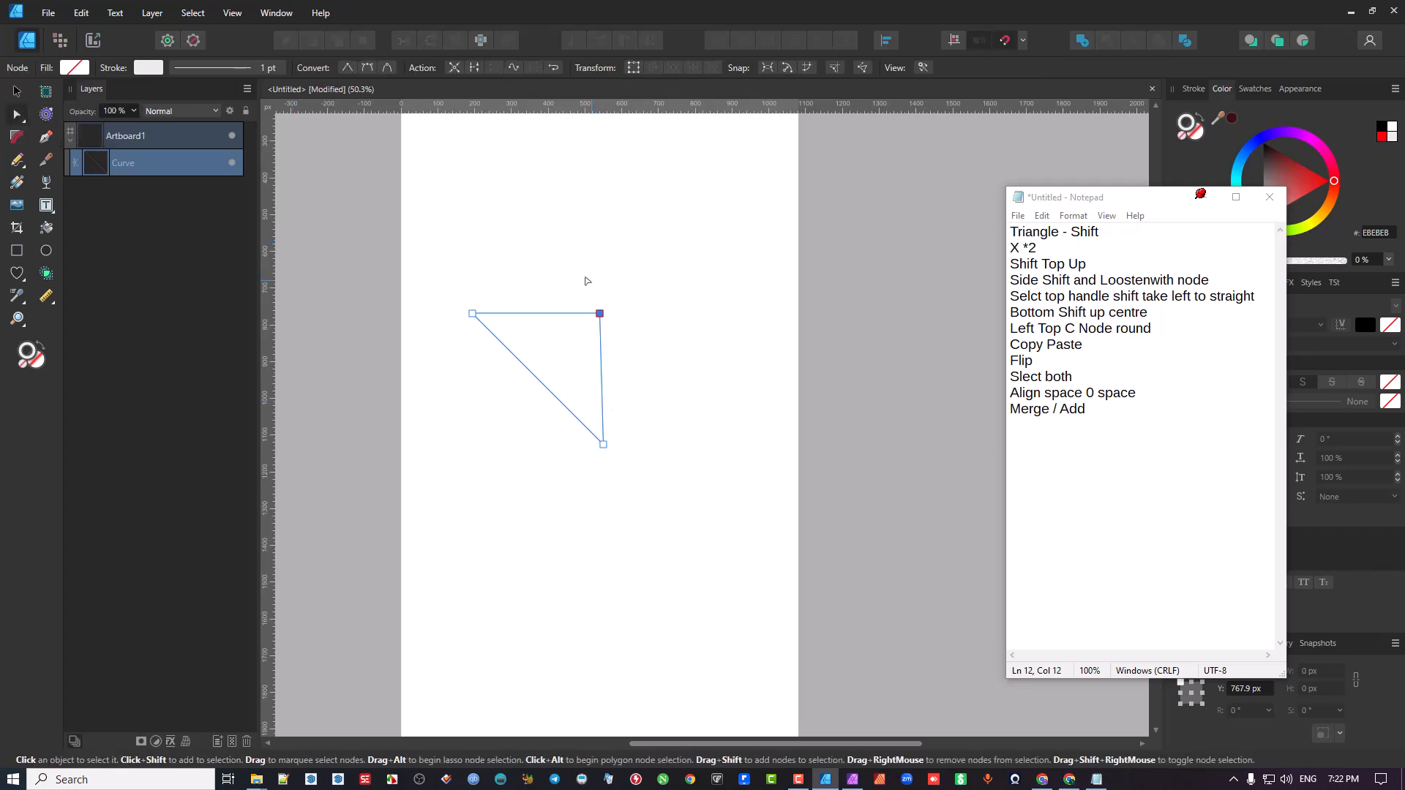
- Select the triangle's upper-right and bottom nodes and align them right so the right edge is vertical
{"action": "left_click_drag", "start_coordinate": [578, 274], "coordinate": [664, 523]}
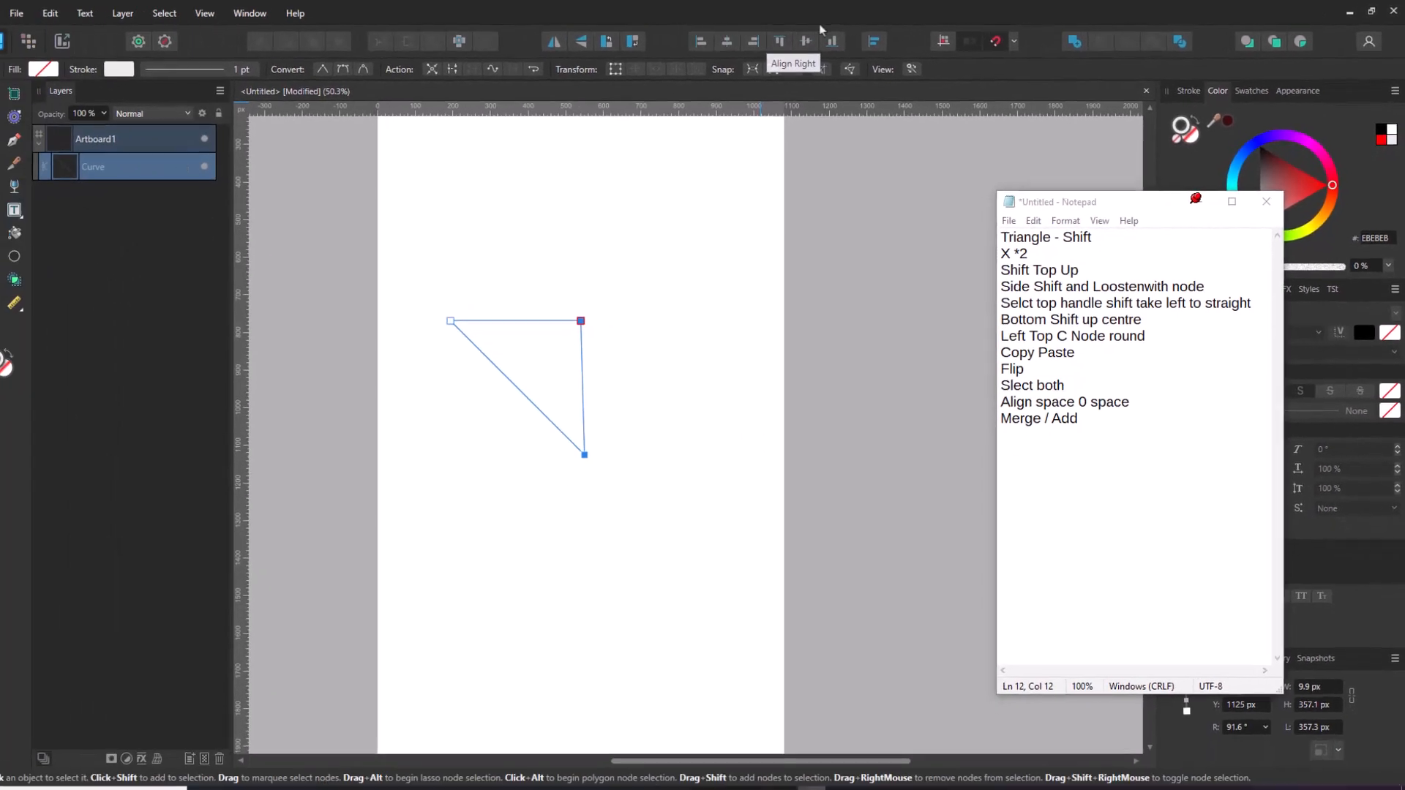
{"action": "left_click", "coordinate": [231, 12]}
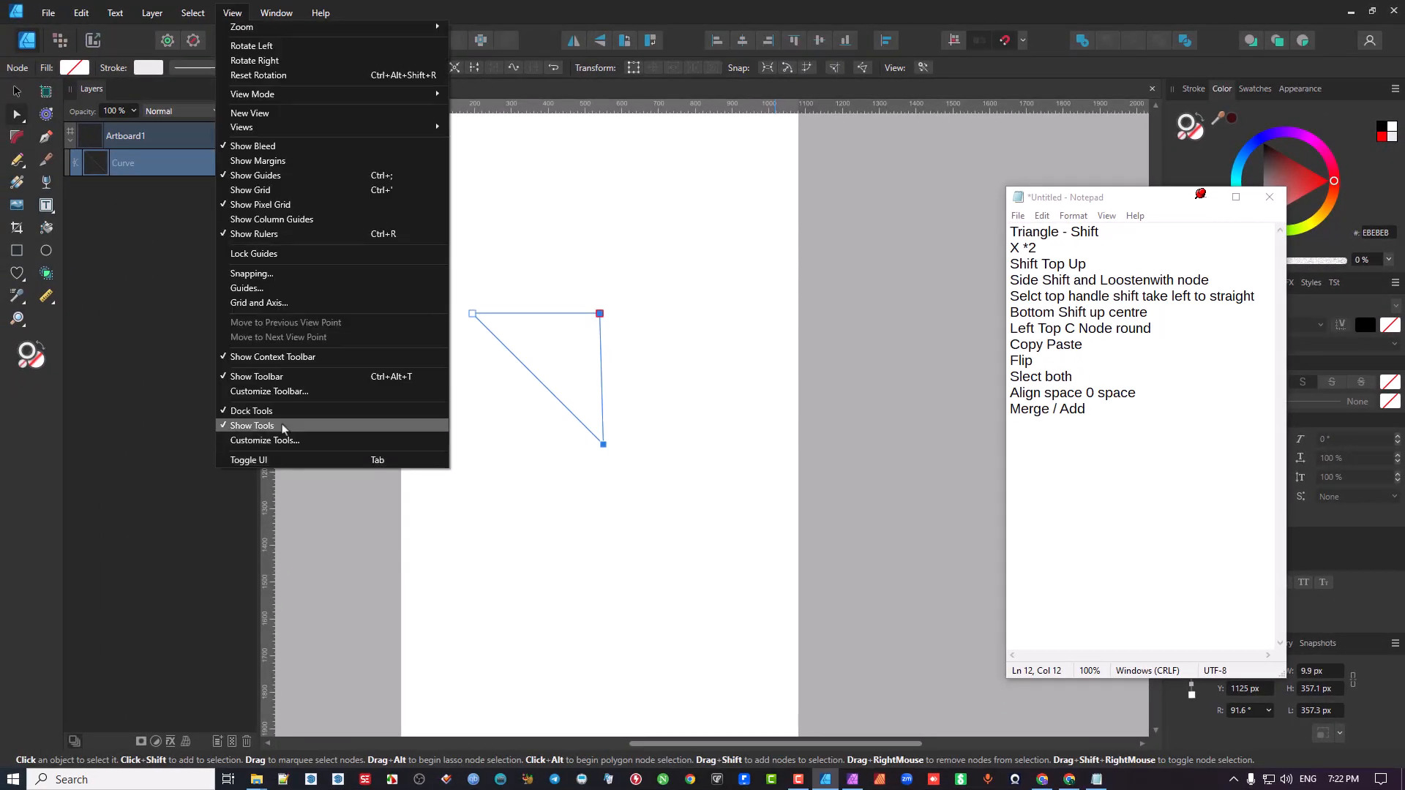
{"action": "left_click", "coordinate": [736, 9]}
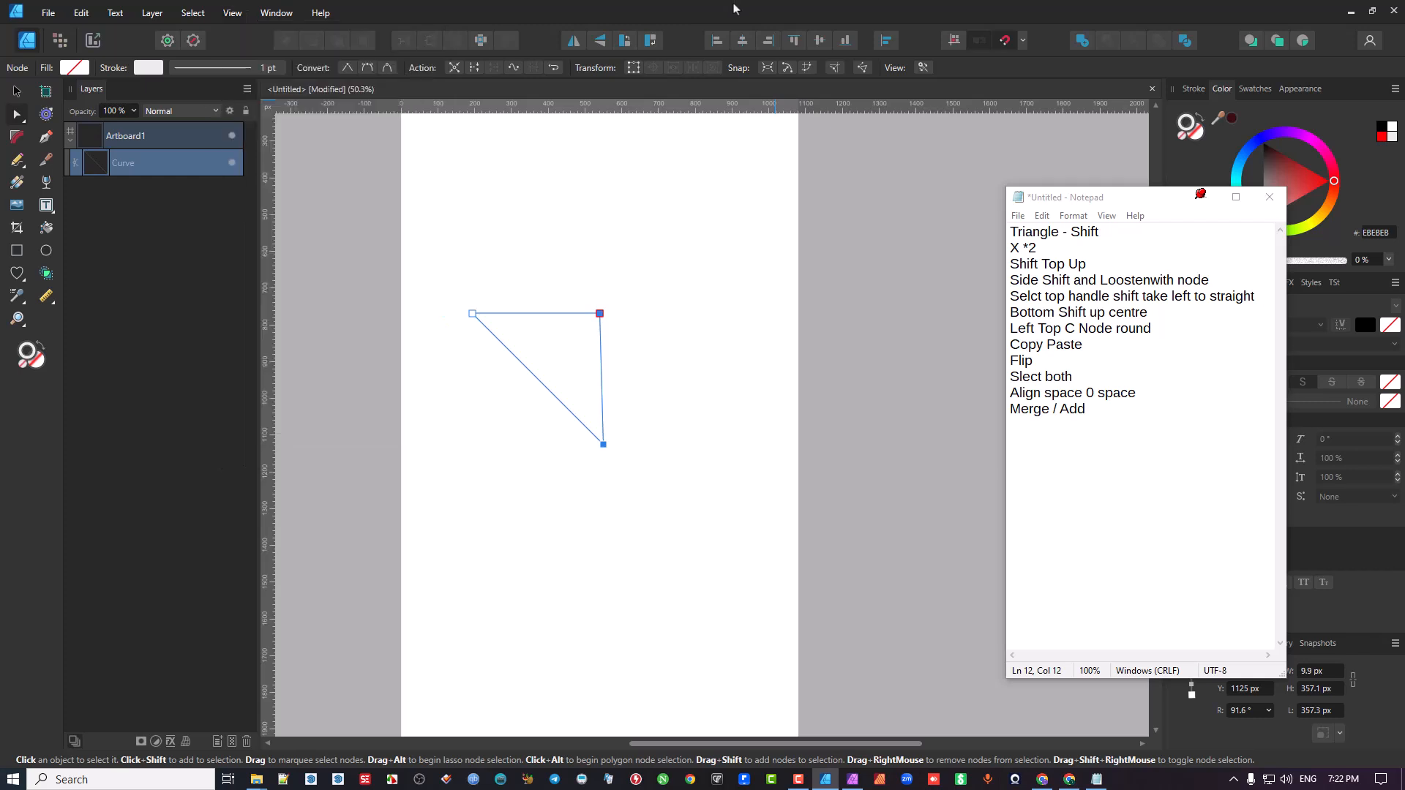
{"action": "left_click", "coordinate": [771, 45]}
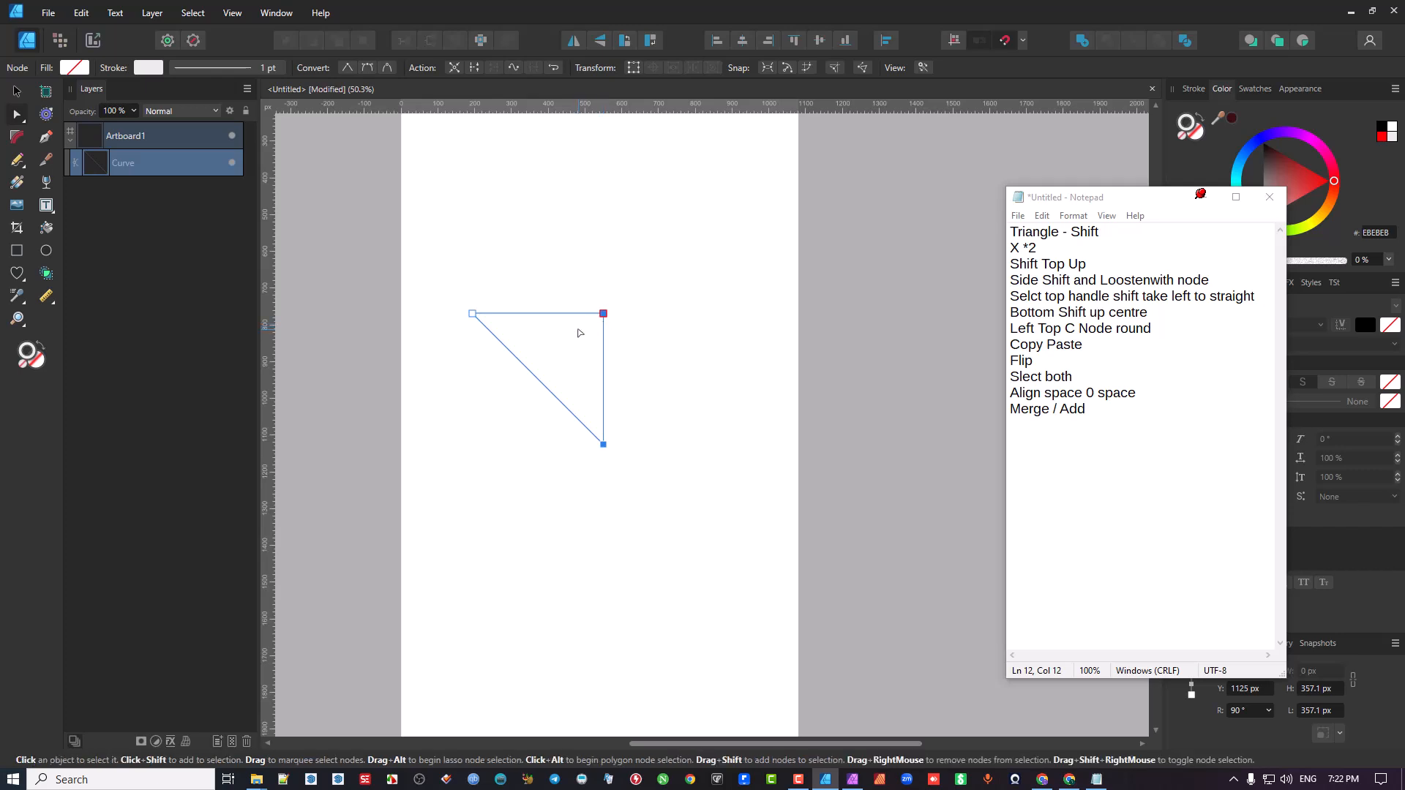
- Shift the triangle's left node outward to X about 153 px, and move the notes window closer to the artboard
{"action": "left_click", "coordinate": [473, 315]}
{"action": "mouse_move", "coordinate": [466, 314]}
{"action": "left_mouse_down"}
{"action": "mouse_move", "coordinate": [427, 314]}
{"action": "mouse_move", "coordinate": [457, 315]}
{"action": "left_mouse_up"}
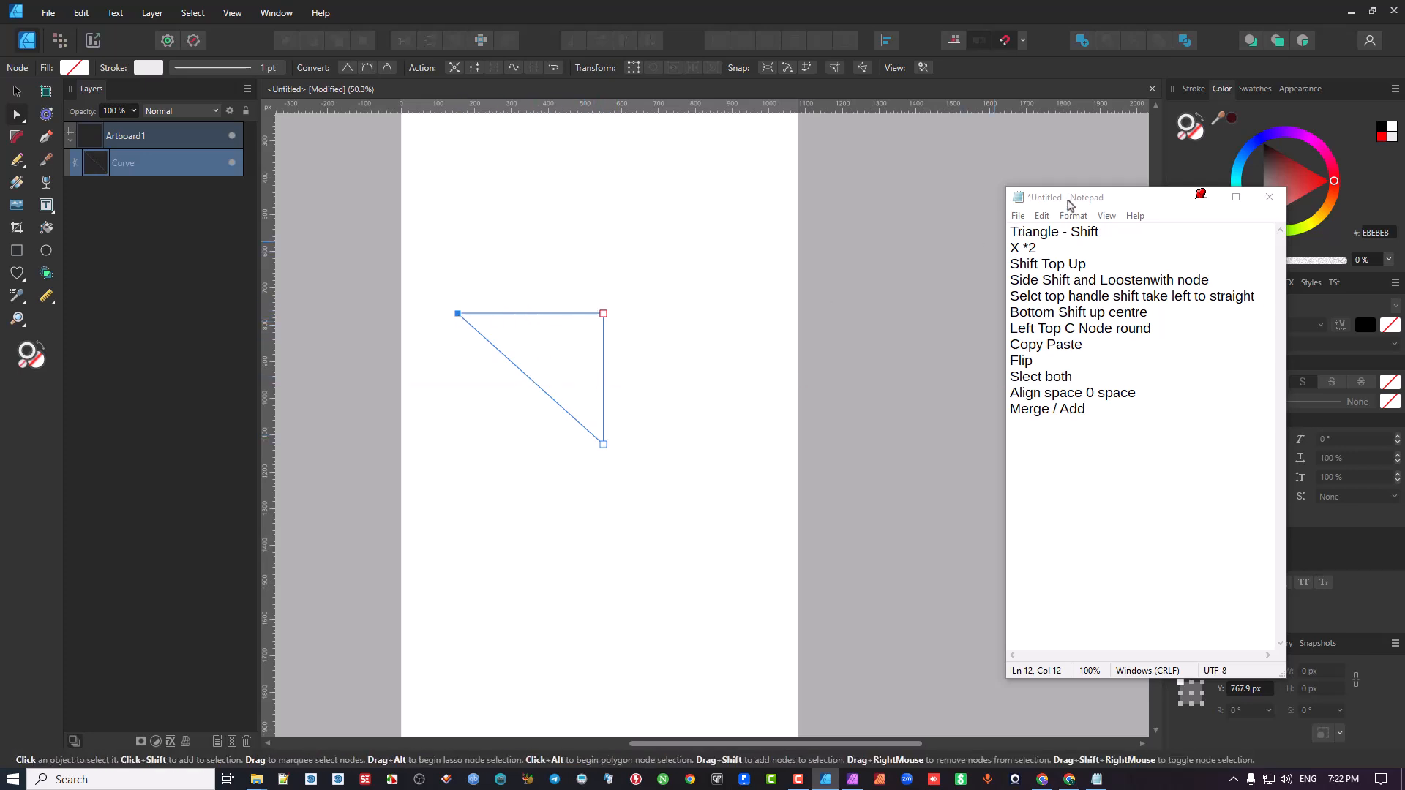
{"action": "left_click_drag", "start_coordinate": [1065, 201], "coordinate": [937, 161]}
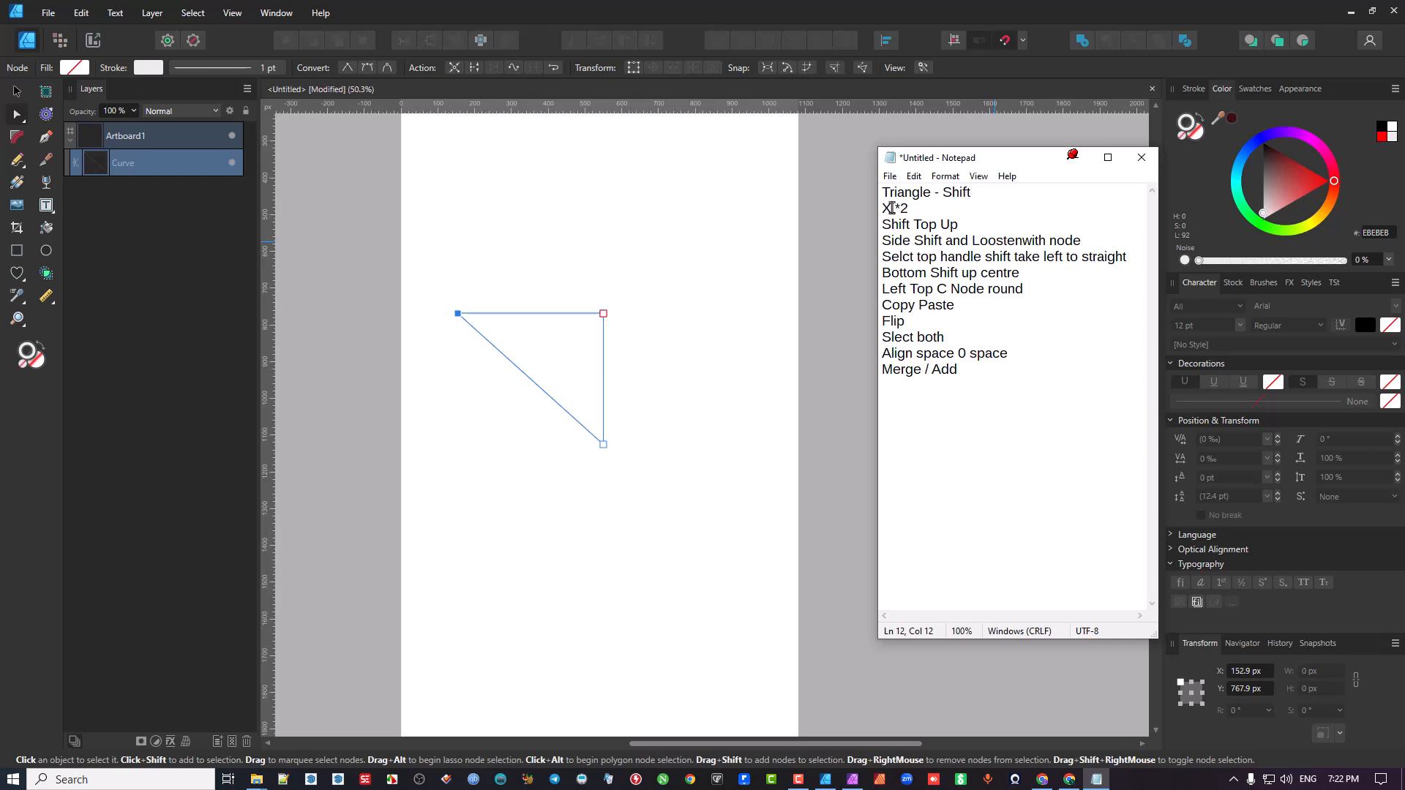
- Try doubling the left node's X position to 305.8 px, and undo the change
{"action": "left_click", "coordinate": [459, 317]}
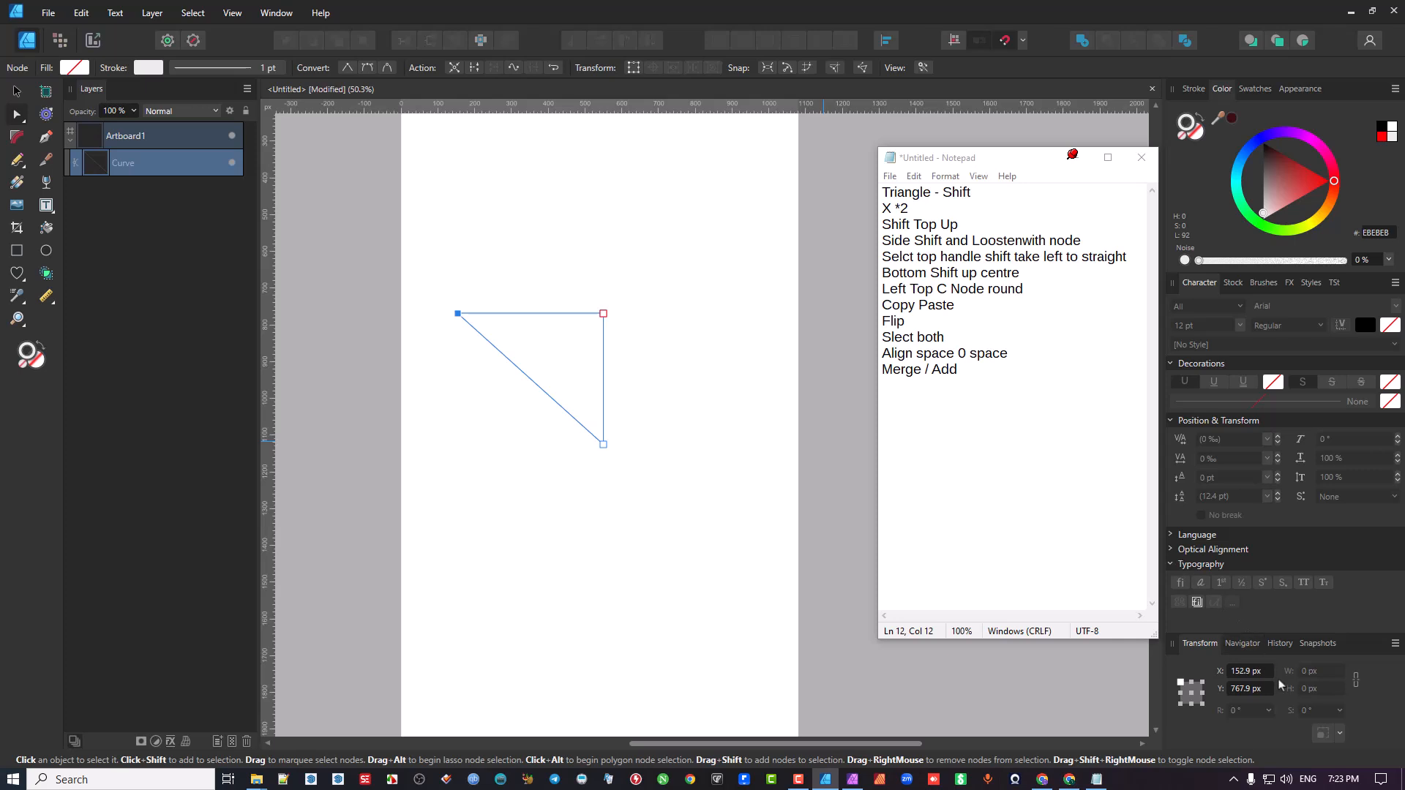
{"action": "left_click", "coordinate": [1269, 672]}
{"action": "left_click", "coordinate": [1269, 672]}
{"action": "key", "text": "Return"}
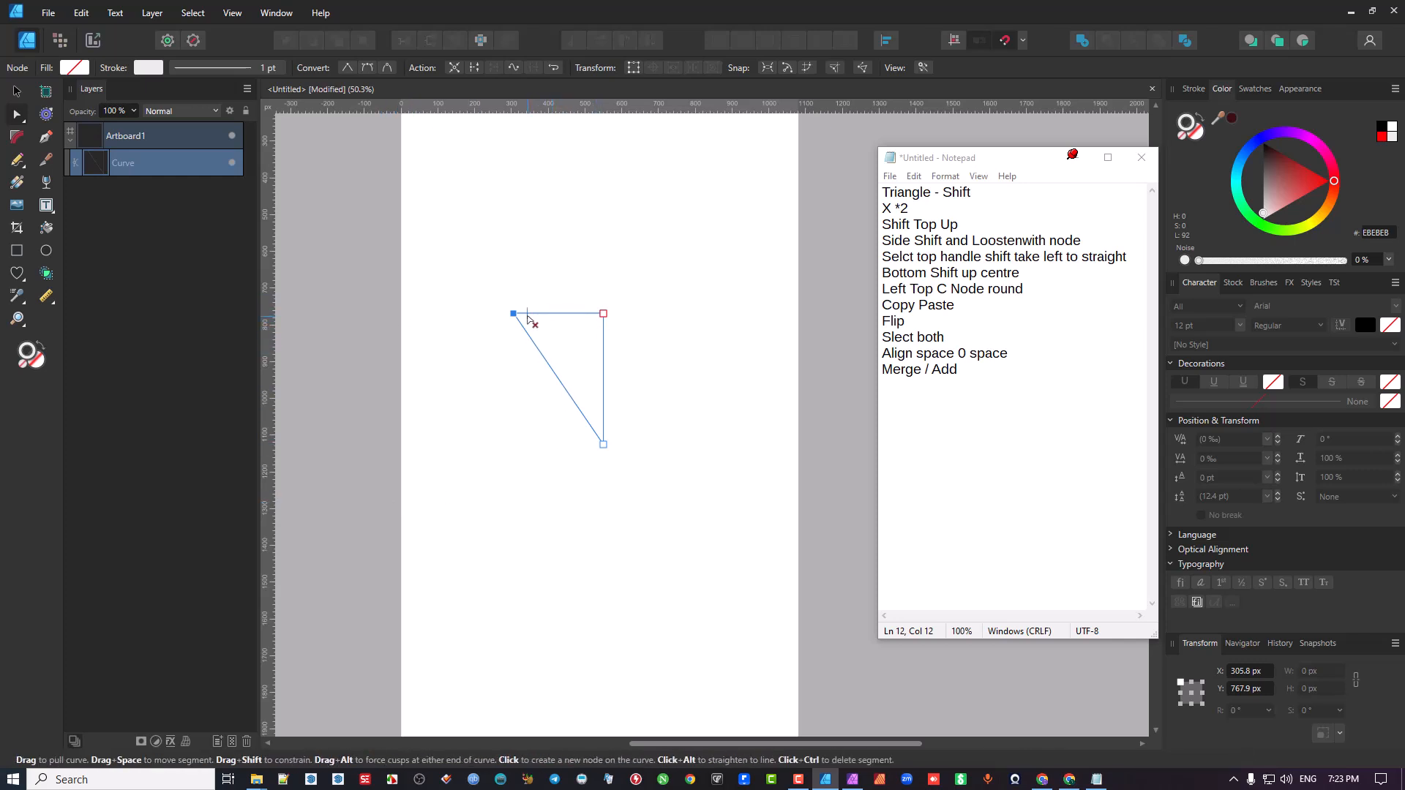
{"action": "key", "text": "ctrl+z"}
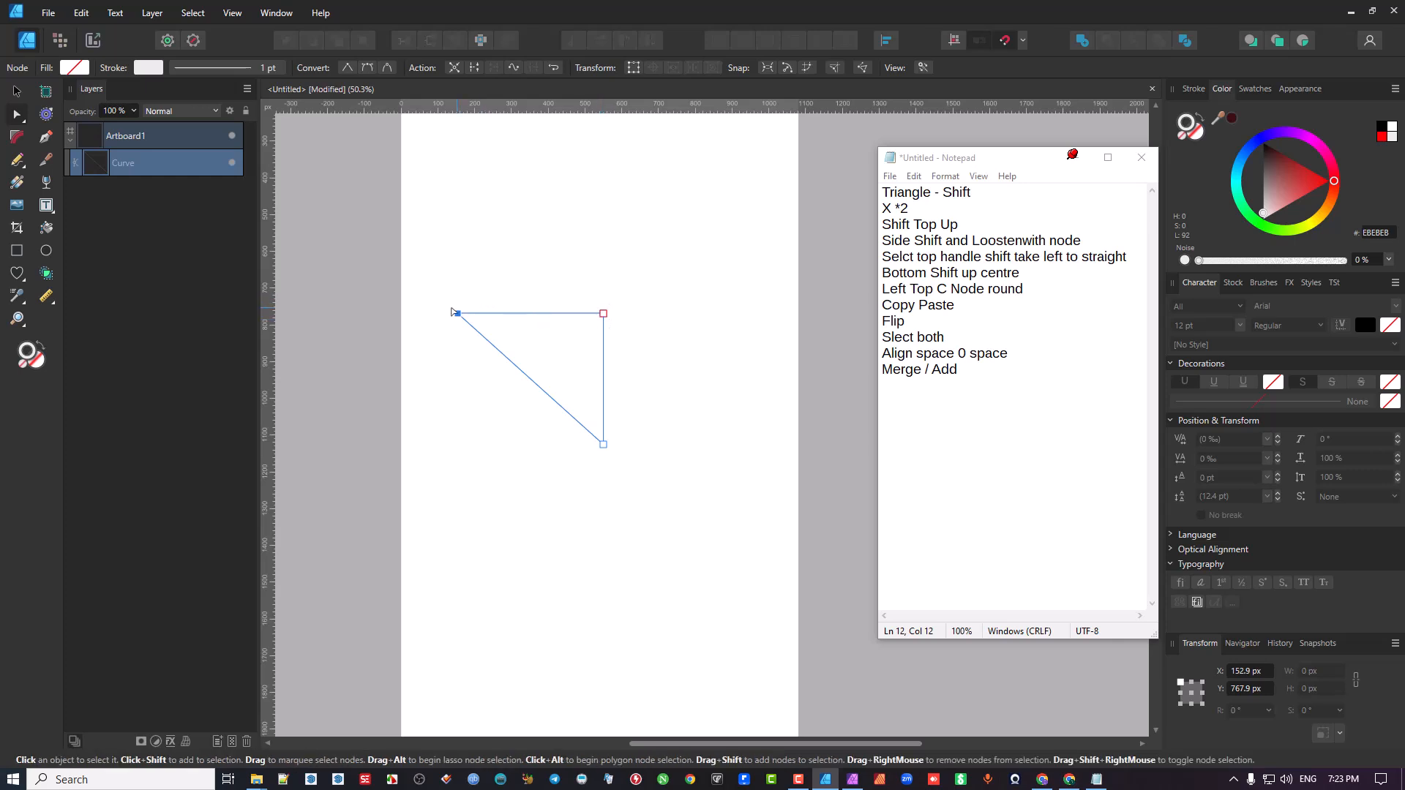
- Move the left node horizontally to X about 346 px, and bend the top edge upward into an arch about 69 px high
{"action": "left_click_drag", "start_coordinate": [458, 313], "coordinate": [419, 316]}
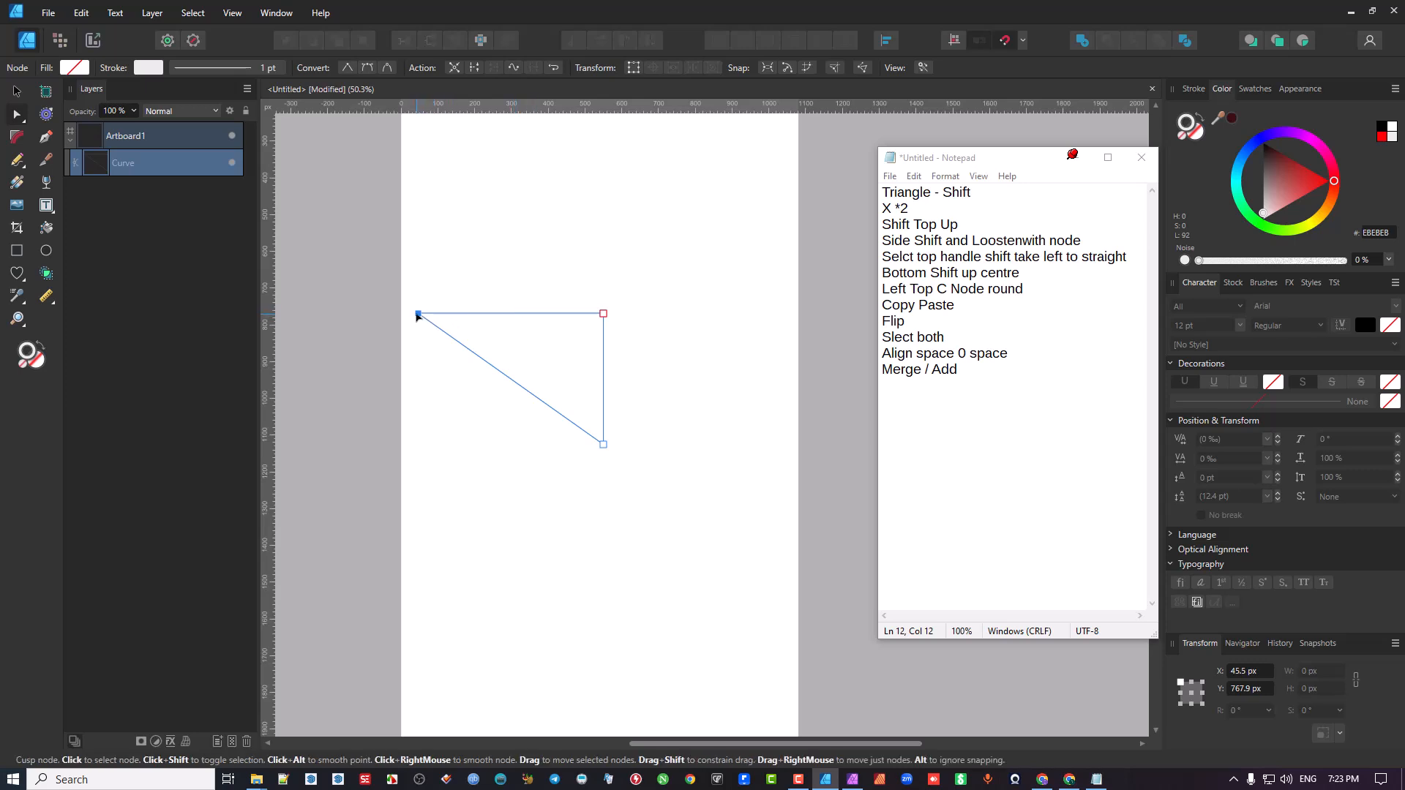
{"action": "left_click_drag", "start_coordinate": [418, 314], "coordinate": [460, 316]}
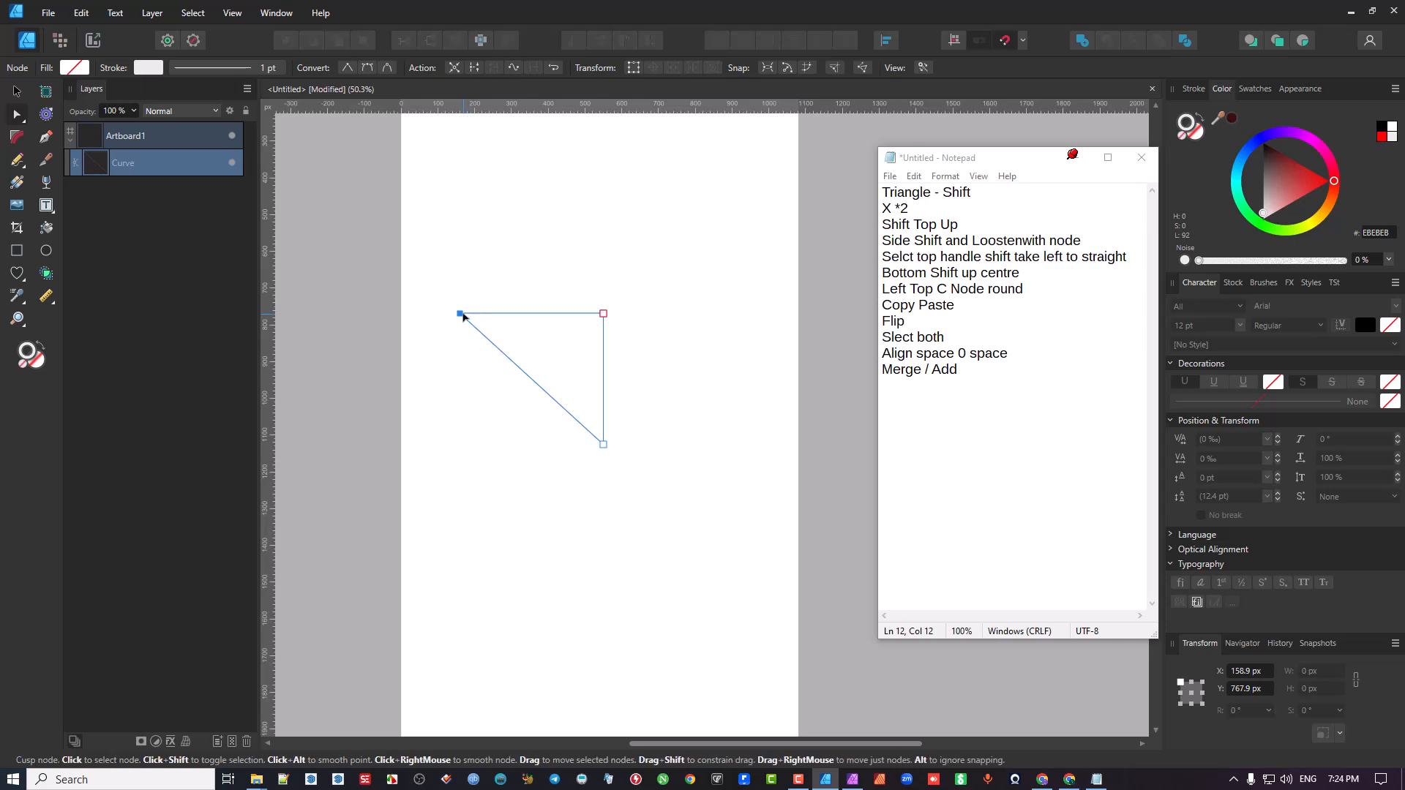
{"action": "left_click_drag", "start_coordinate": [460, 316], "coordinate": [530, 322]}
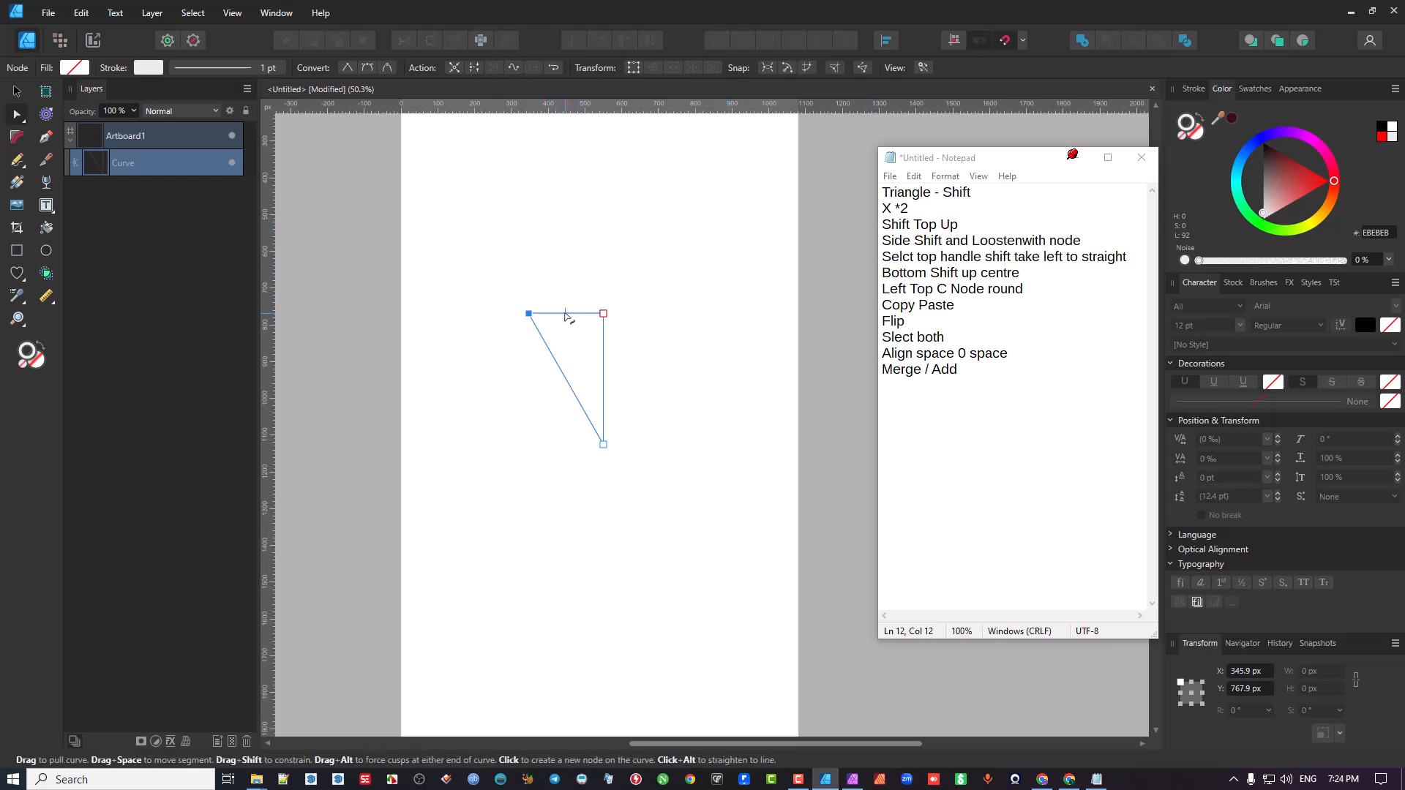
{"action": "scroll", "coordinate": [567, 315], "scroll_direction": "up", "scroll_amount": 2}
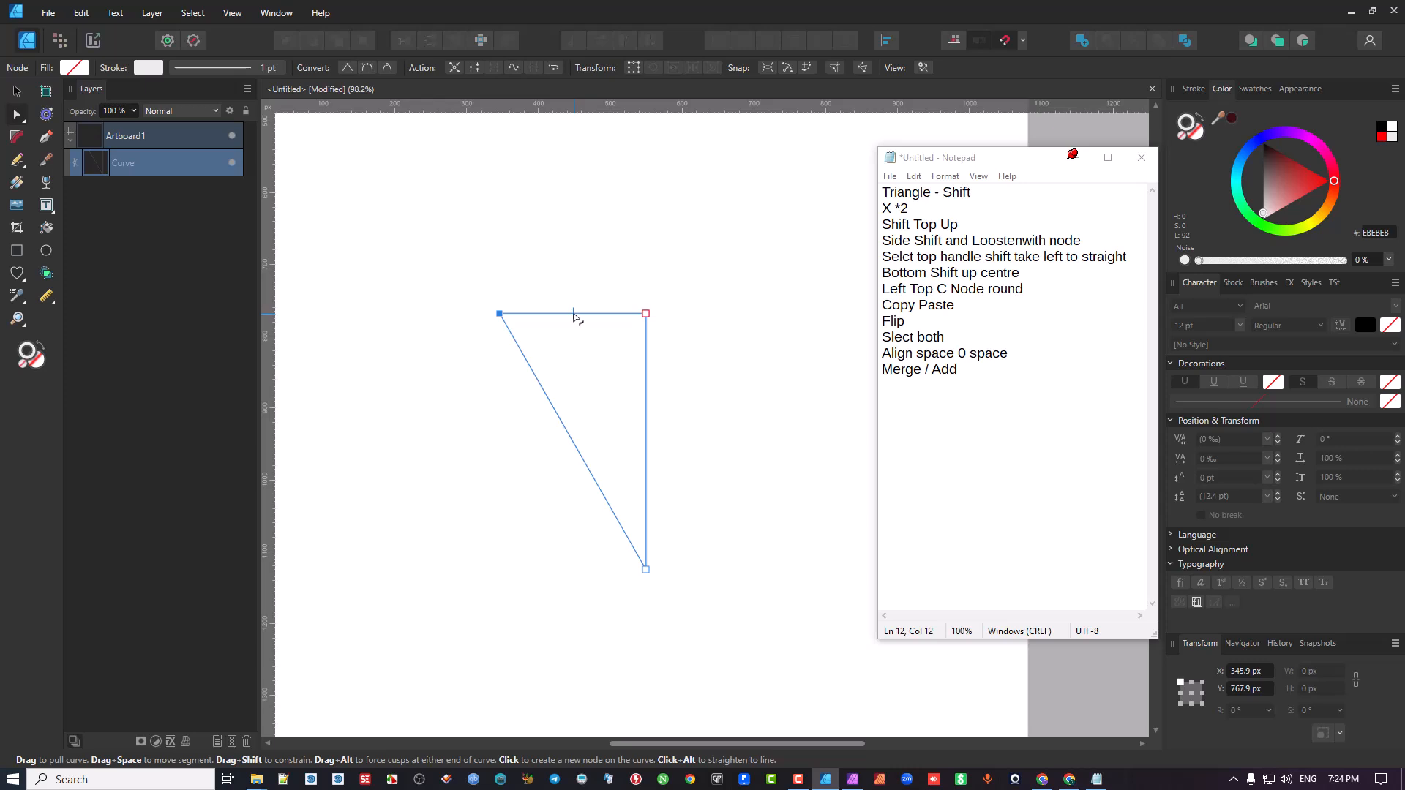
{"action": "left_click_drag", "start_coordinate": [573, 315], "coordinate": [570, 267]}
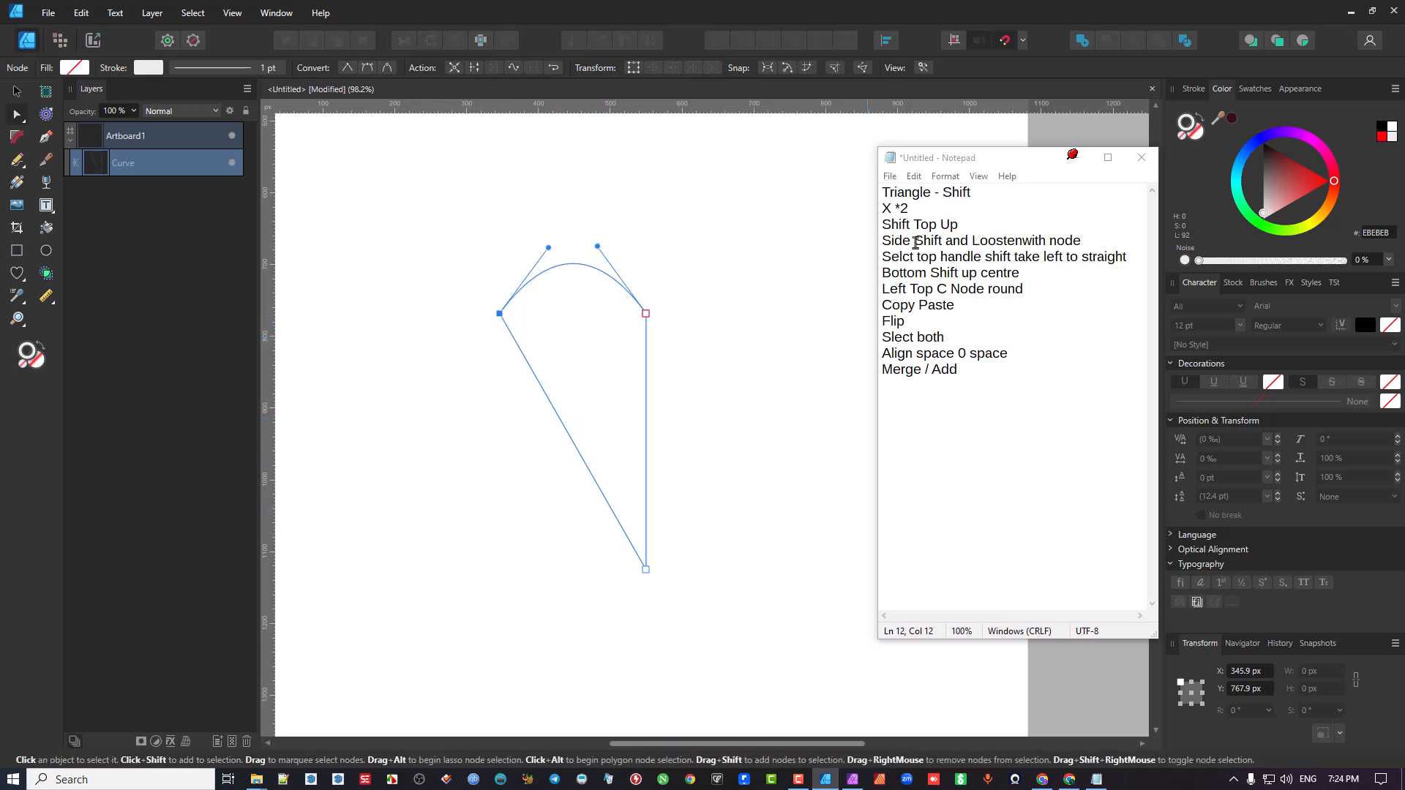
- Insert the missing space between "Loosten" and "with" in the notes
{"action": "left_click", "coordinate": [1021, 243]}
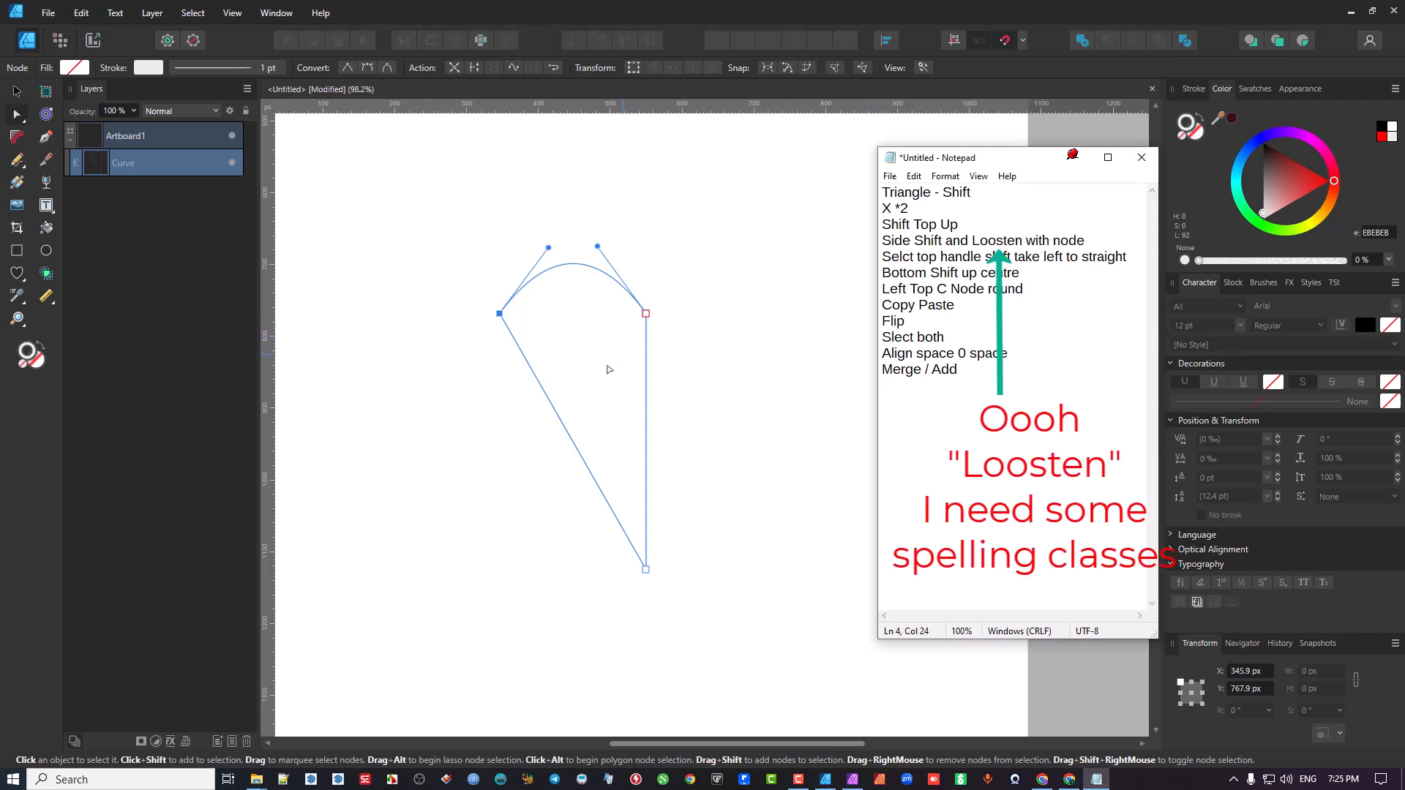
- Curve the slanted edge by pulling its upper handle straight below the left node and its lower handle straight above the bottom node
{"action": "left_click", "coordinate": [564, 428]}
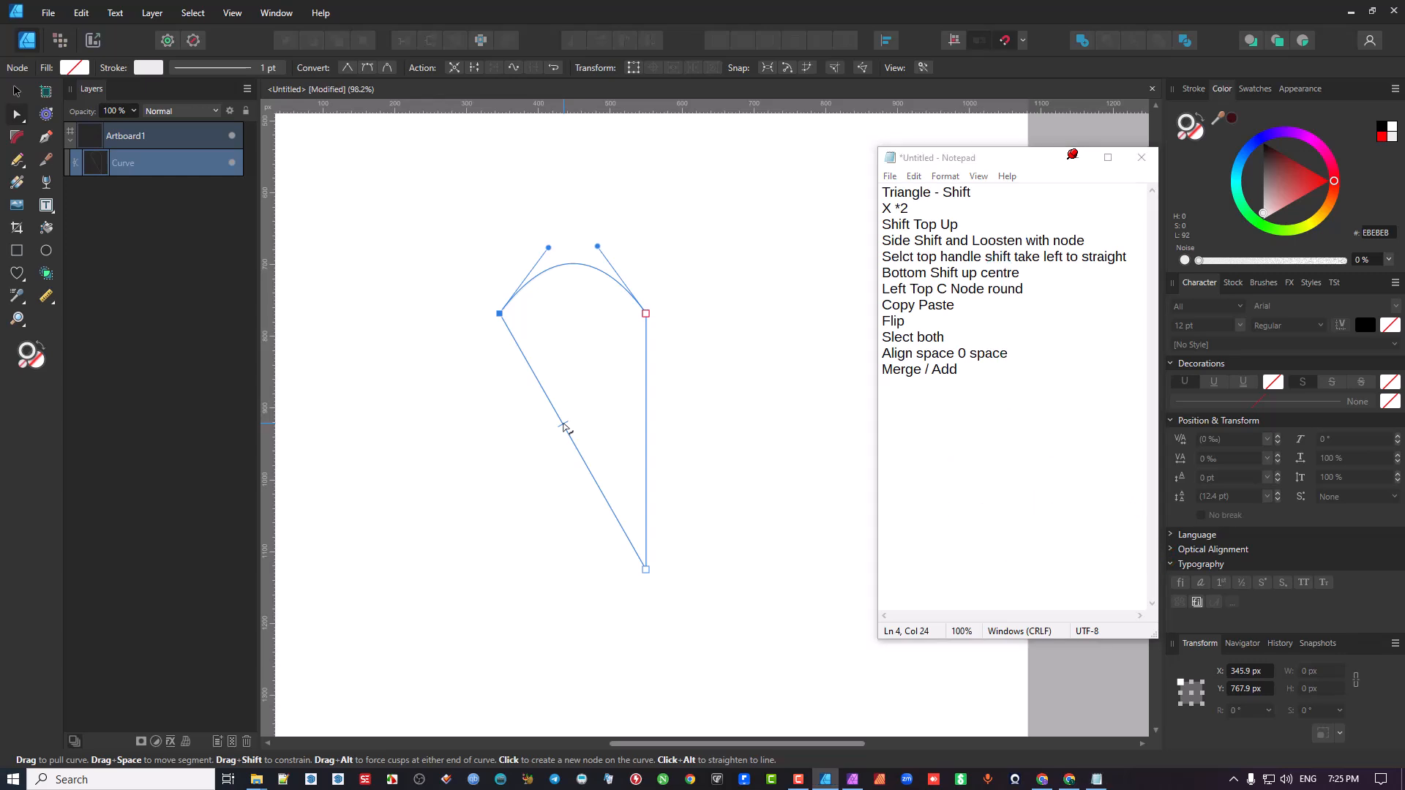
{"action": "left_click_drag", "start_coordinate": [564, 428], "coordinate": [561, 429]}
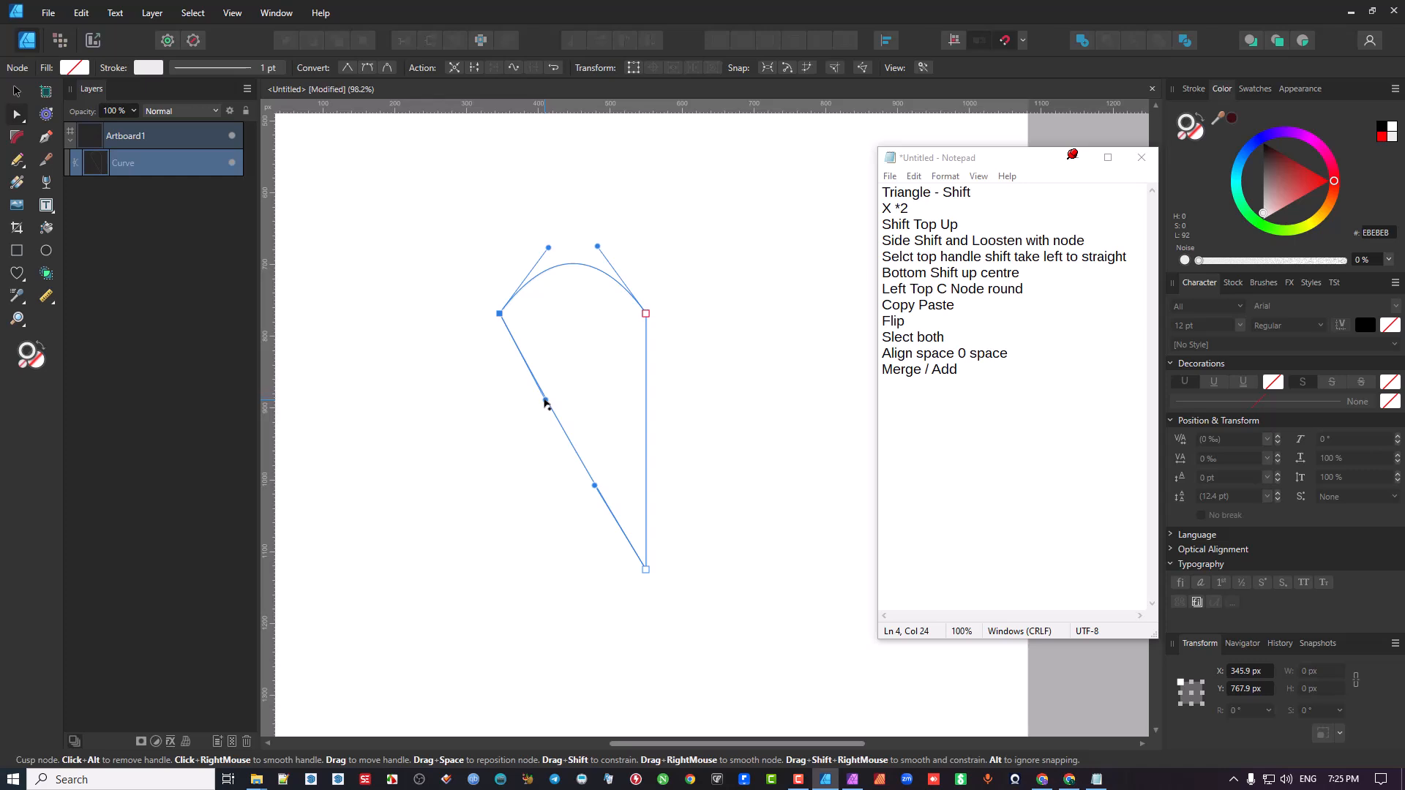
{"action": "left_click_drag", "start_coordinate": [545, 401], "coordinate": [470, 476]}
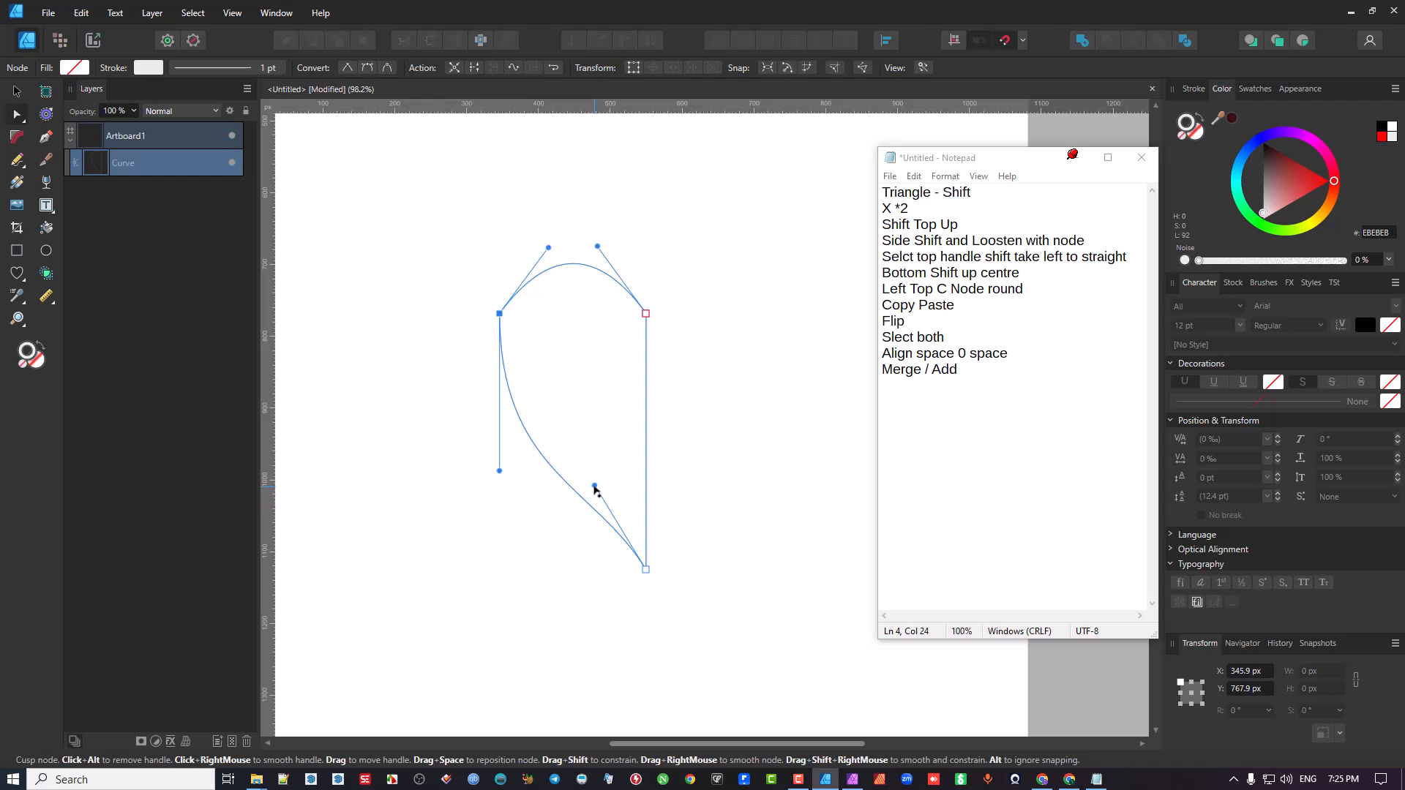
{"action": "left_click_drag", "start_coordinate": [595, 488], "coordinate": [645, 403]}
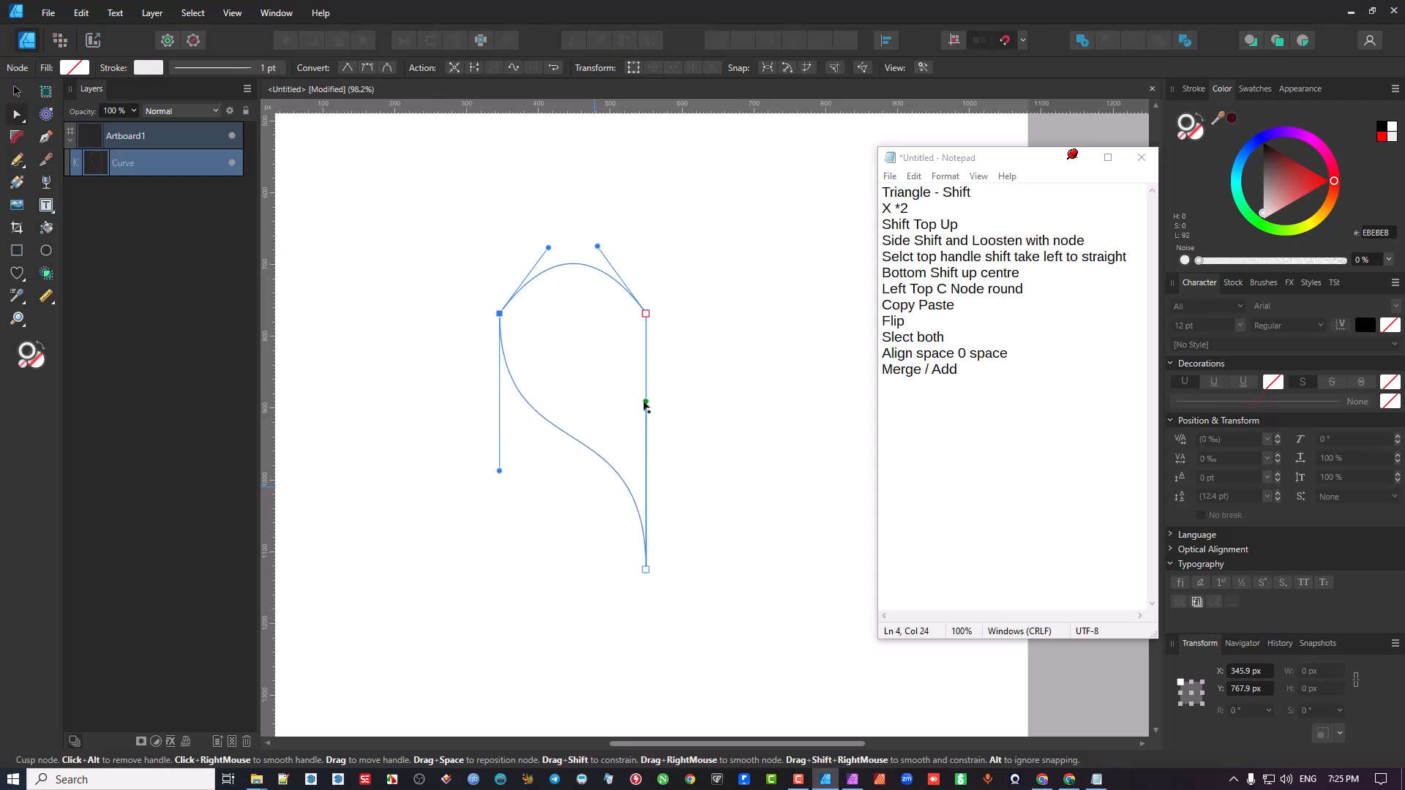
{"action": "left_click_drag", "start_coordinate": [646, 404], "coordinate": [647, 459]}
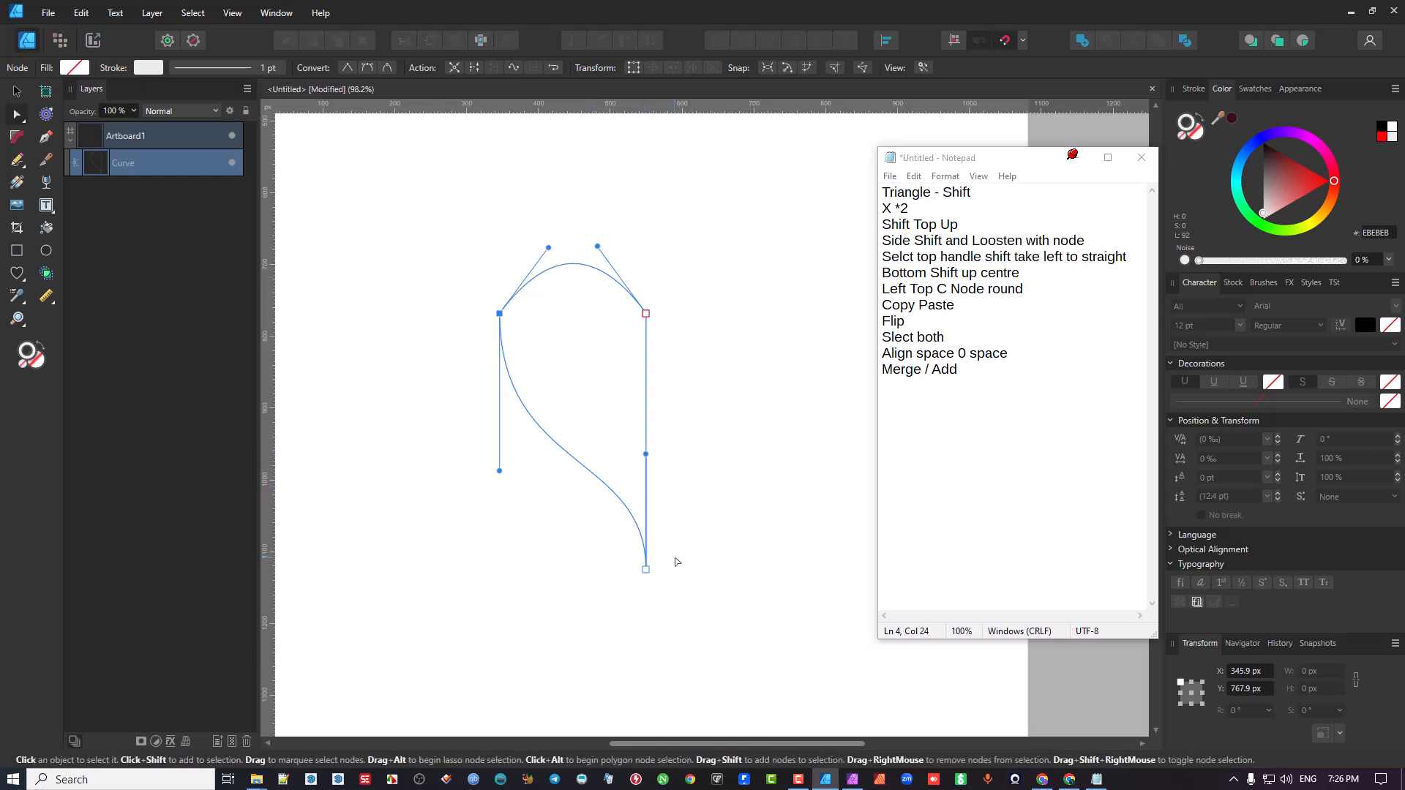
{"action": "left_click", "coordinate": [729, 386]}
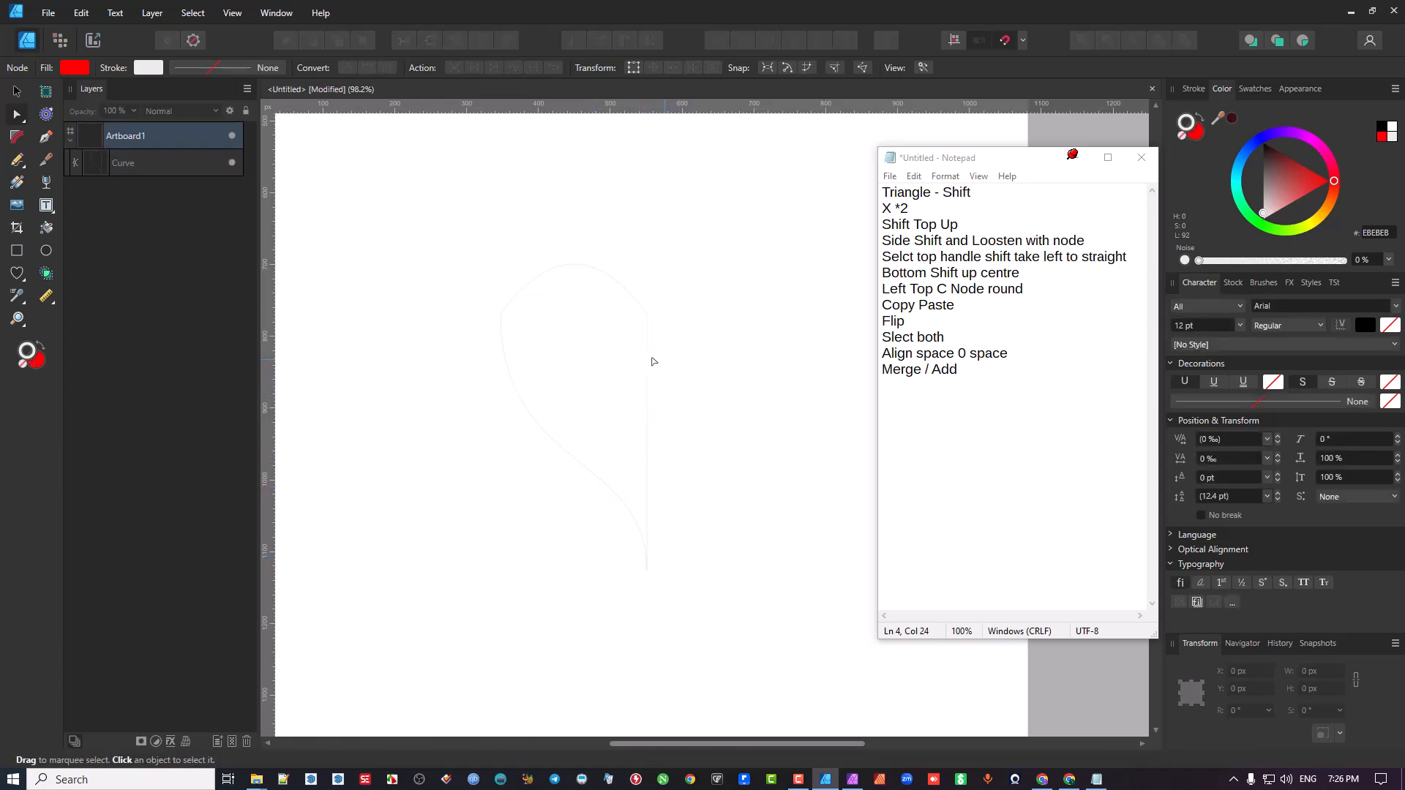
- Select the half-heart curve with the Move Tool and change its stroke colour to black
{"action": "left_click", "coordinate": [16, 91]}
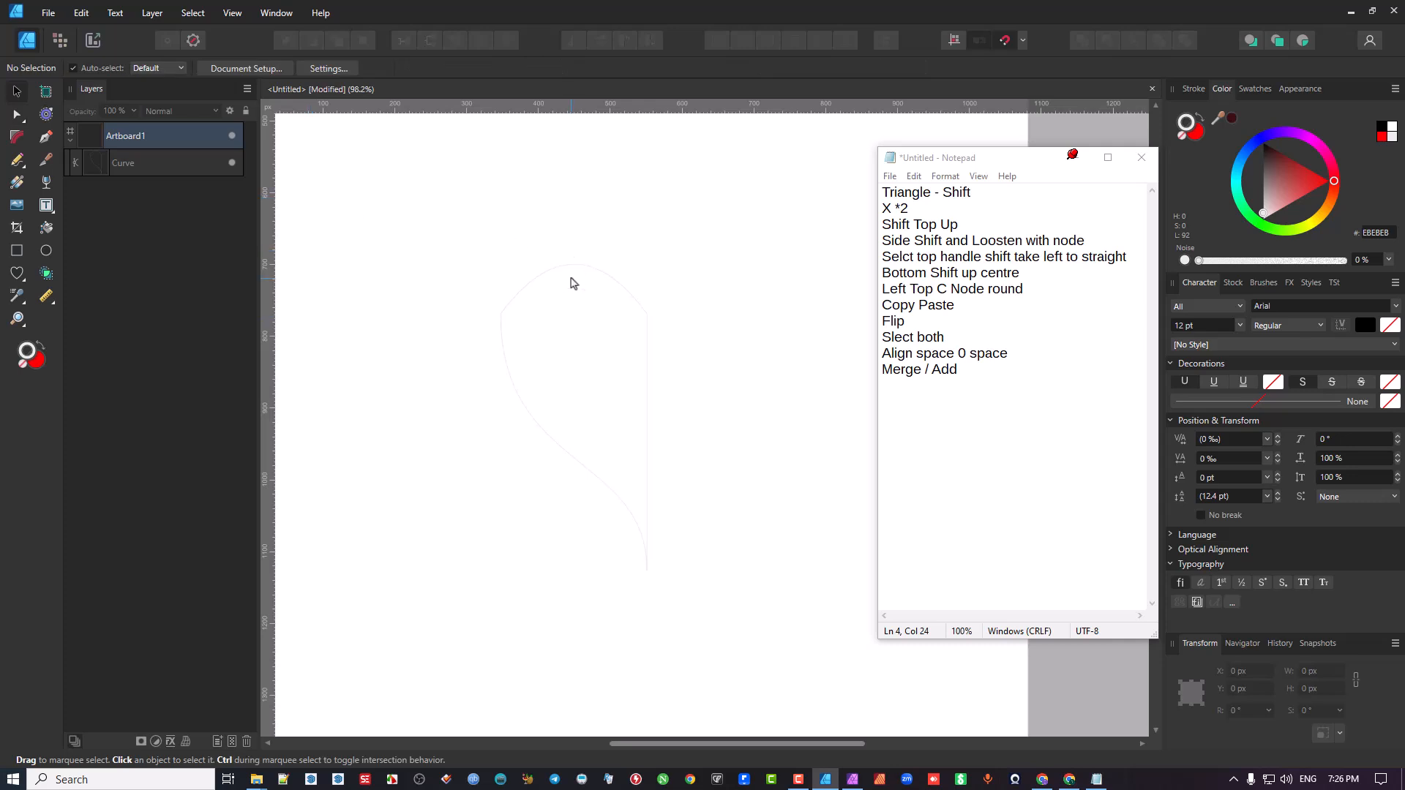
{"action": "left_click", "coordinate": [573, 265]}
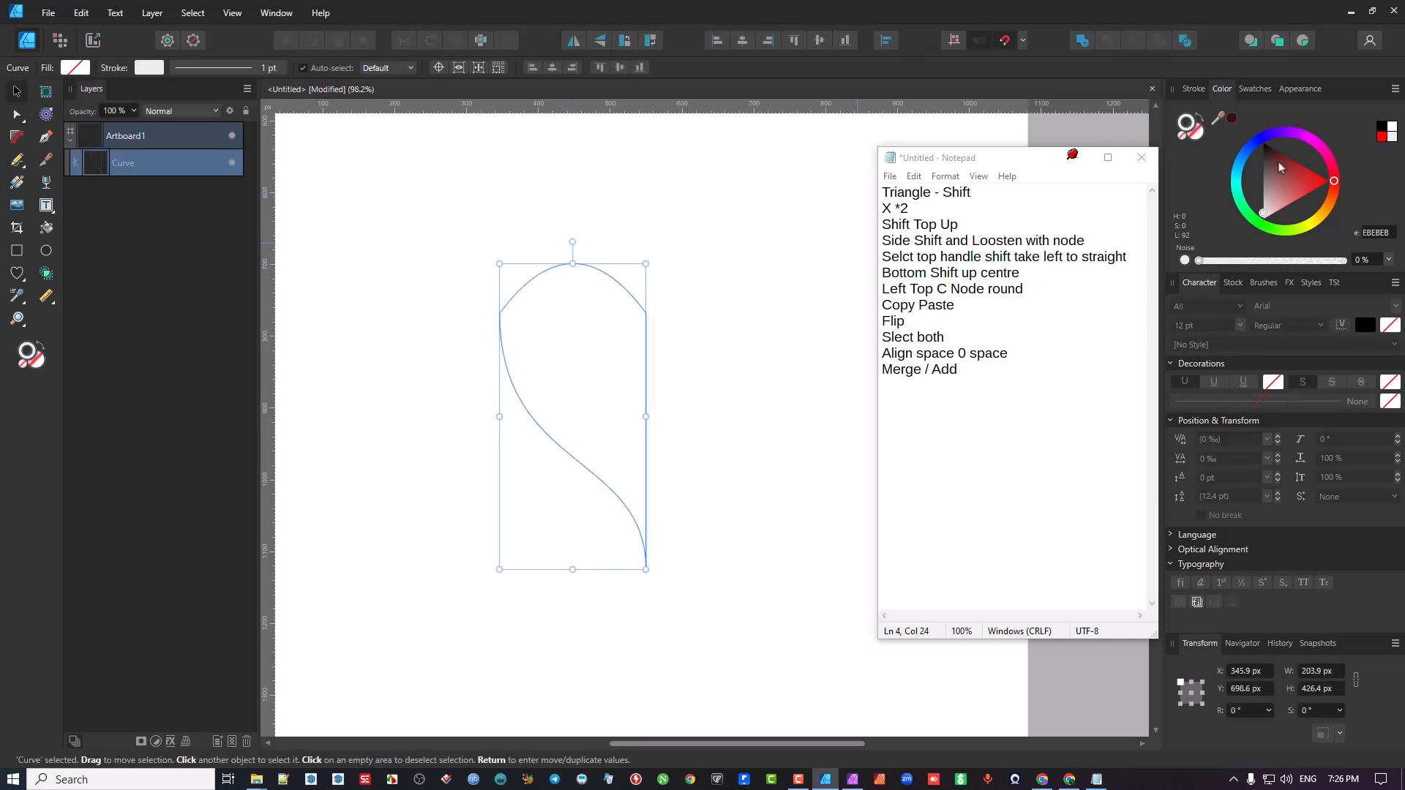
{"action": "left_click_drag", "start_coordinate": [1280, 164], "coordinate": [1254, 90]}
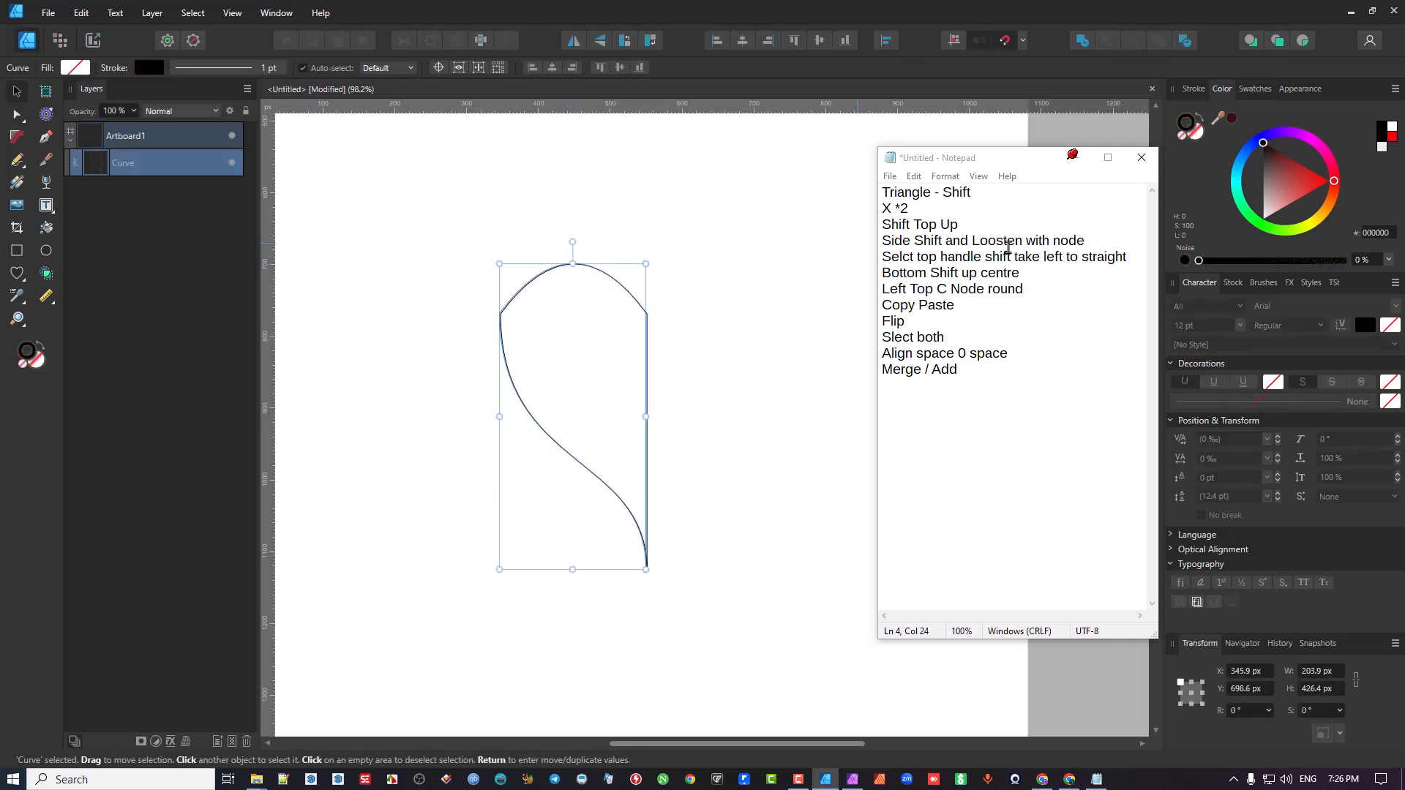
{"action": "left_click", "coordinate": [685, 337]}
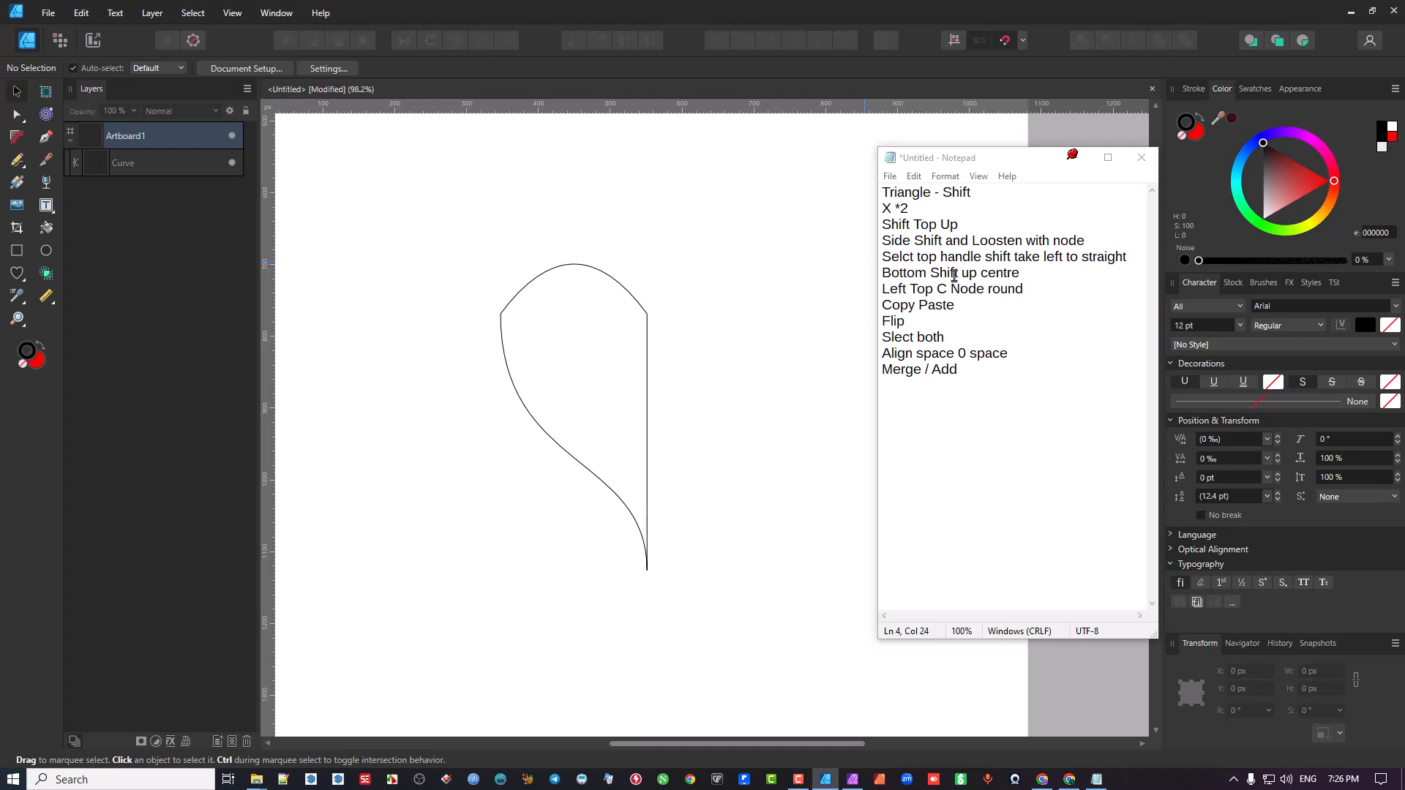
- Round the half heart's left node with the Corner Tool to a radius of about 95.4 px
{"action": "left_click", "coordinate": [16, 115]}
{"action": "left_click", "coordinate": [534, 279]}
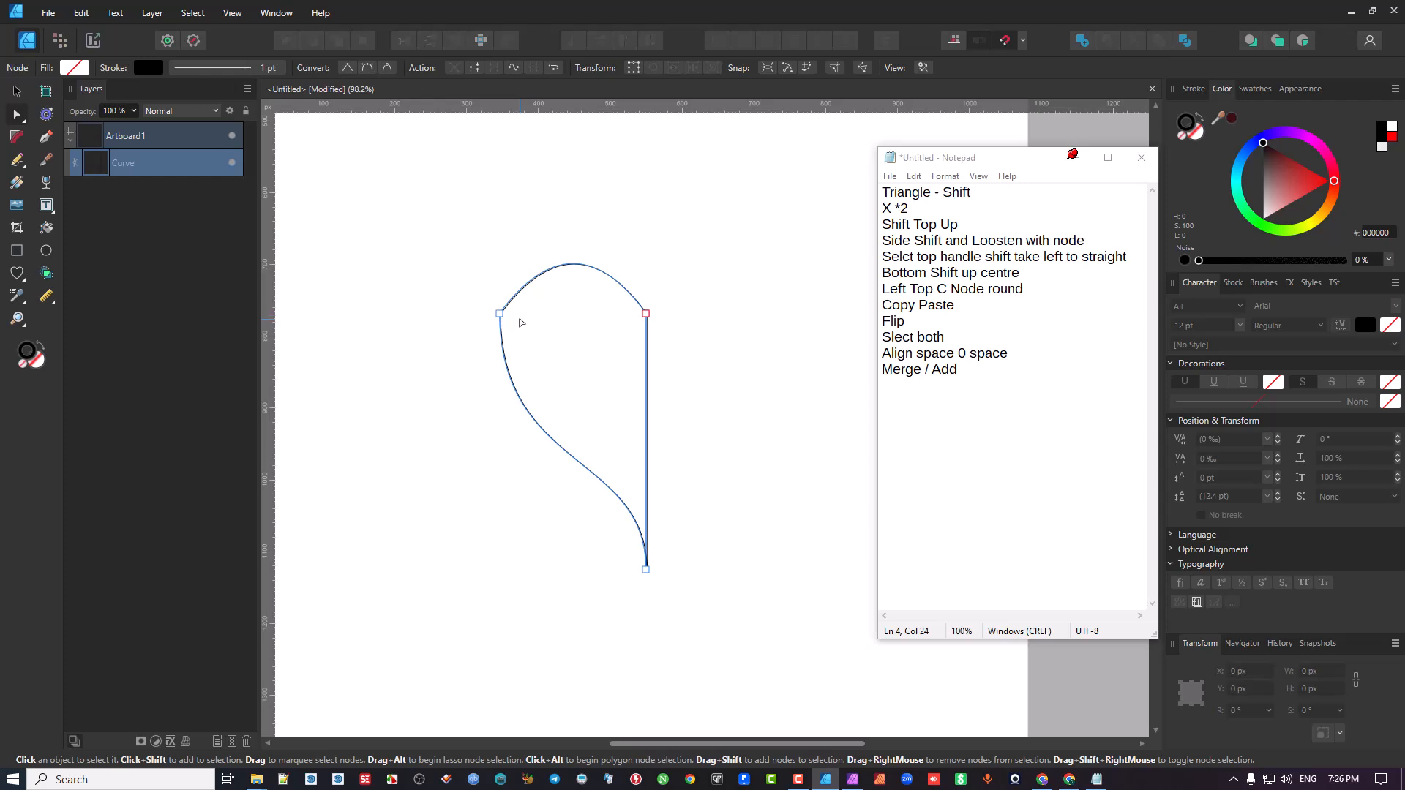
{"action": "key", "text": "c"}
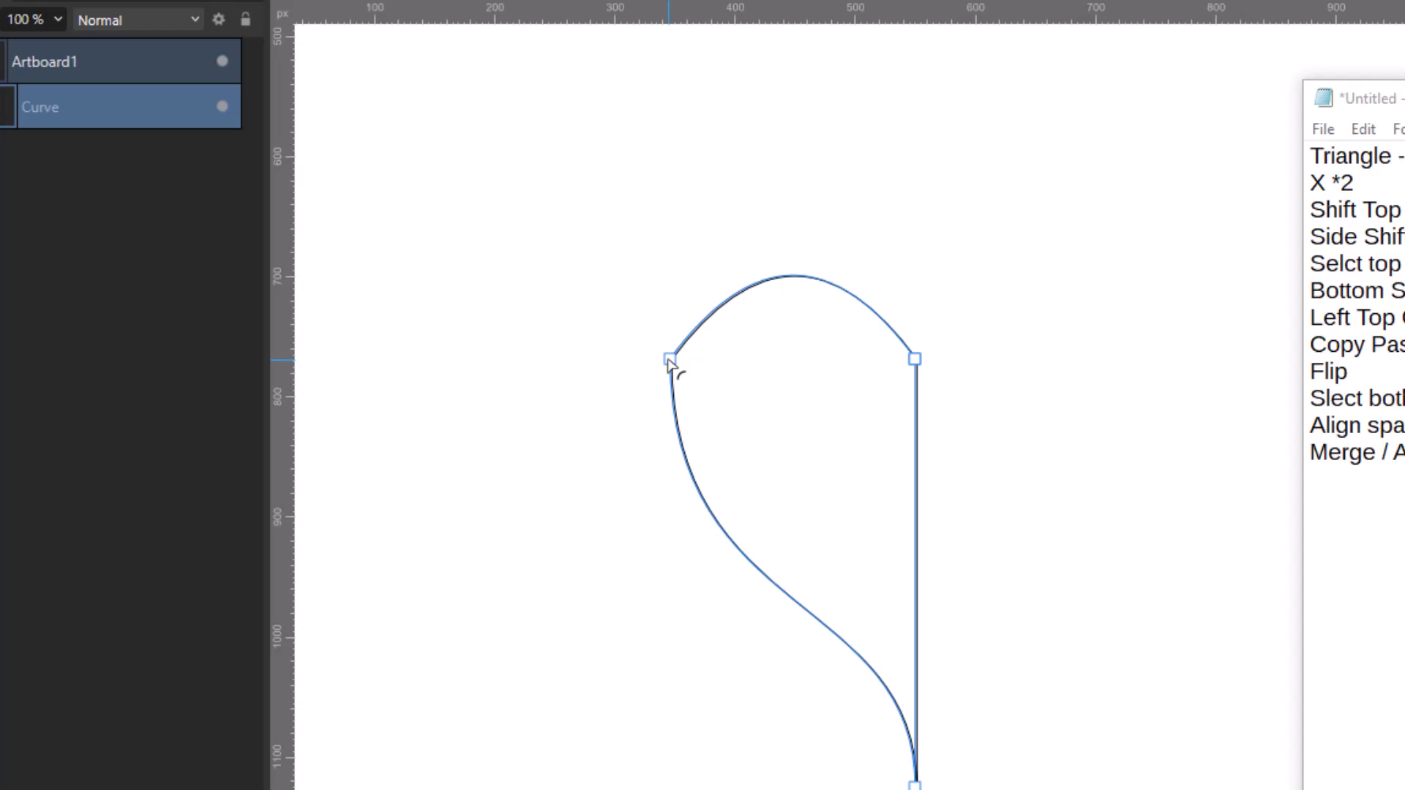
{"action": "key", "text": "a"}
{"action": "key", "text": "c"}
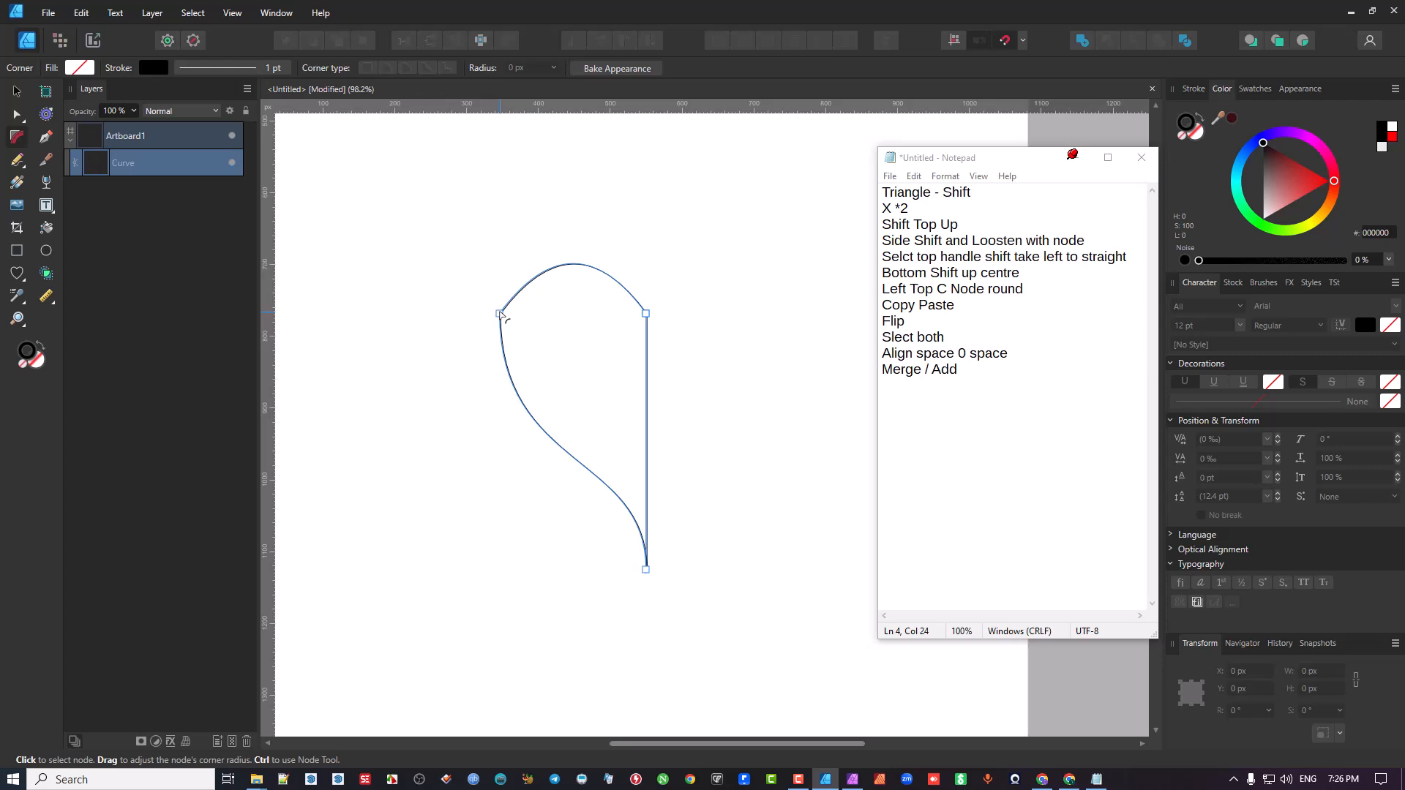
{"action": "left_click", "coordinate": [500, 314]}
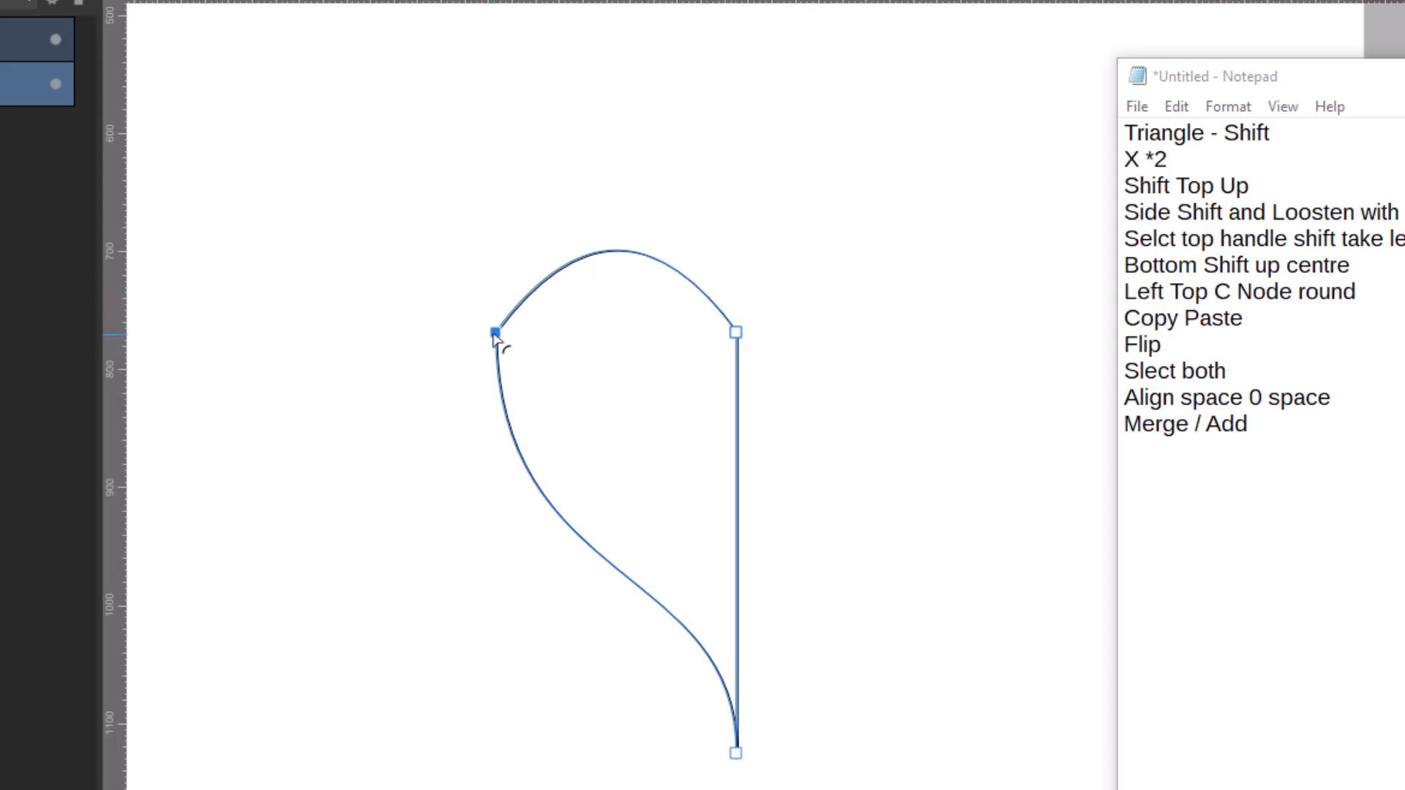
{"action": "left_click_drag", "start_coordinate": [496, 334], "coordinate": [761, 467]}
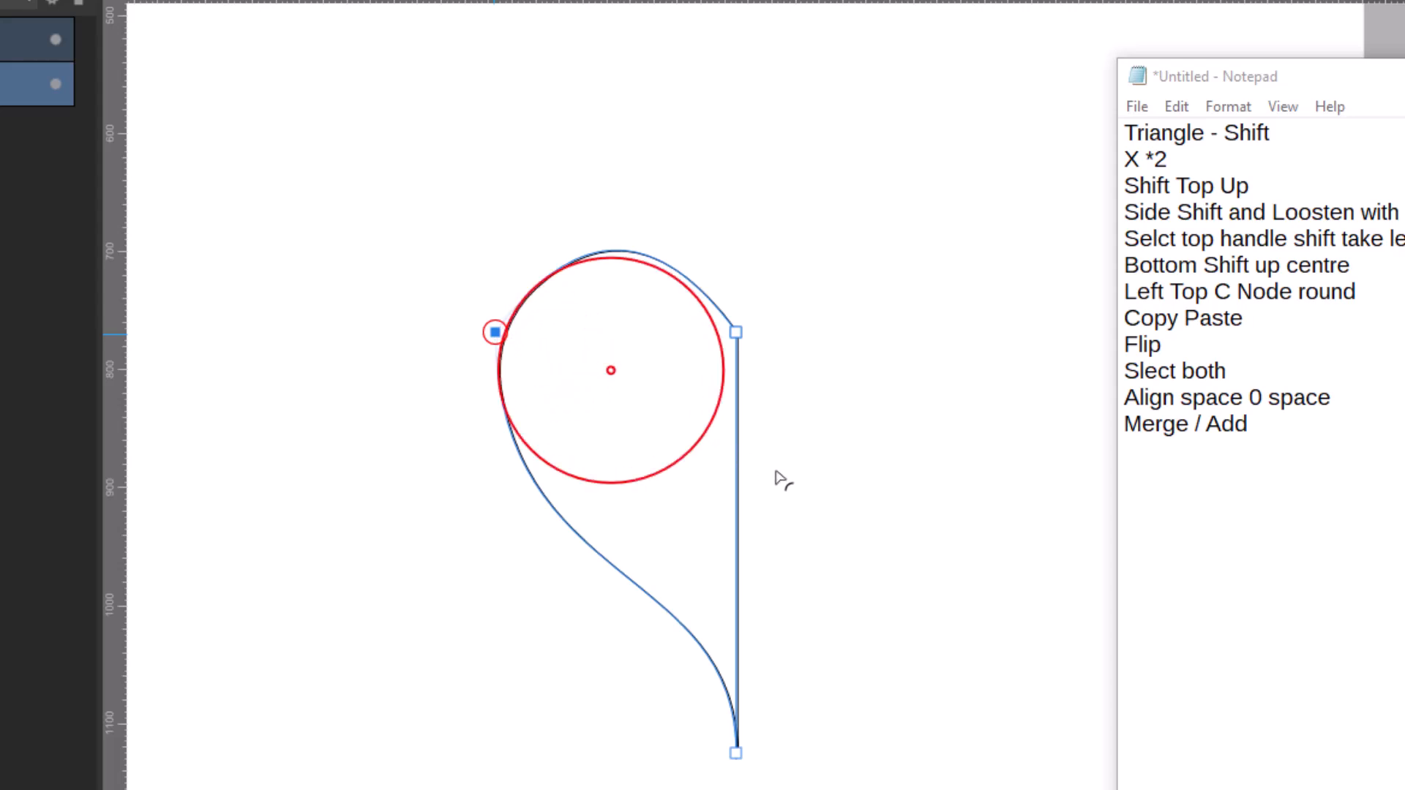
{"action": "left_click_drag", "start_coordinate": [528, 350], "coordinate": [786, 483]}
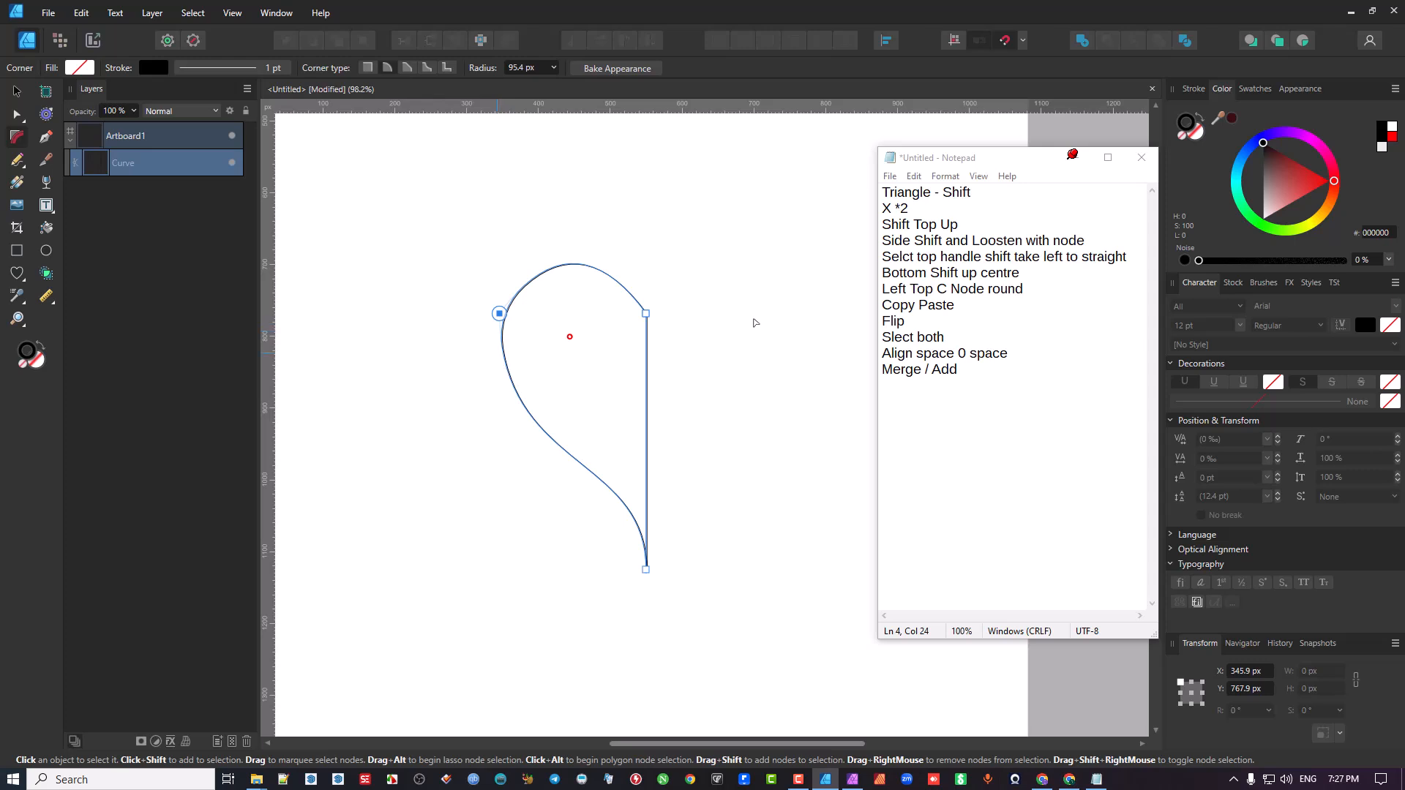
{"action": "left_click", "coordinate": [794, 283]}
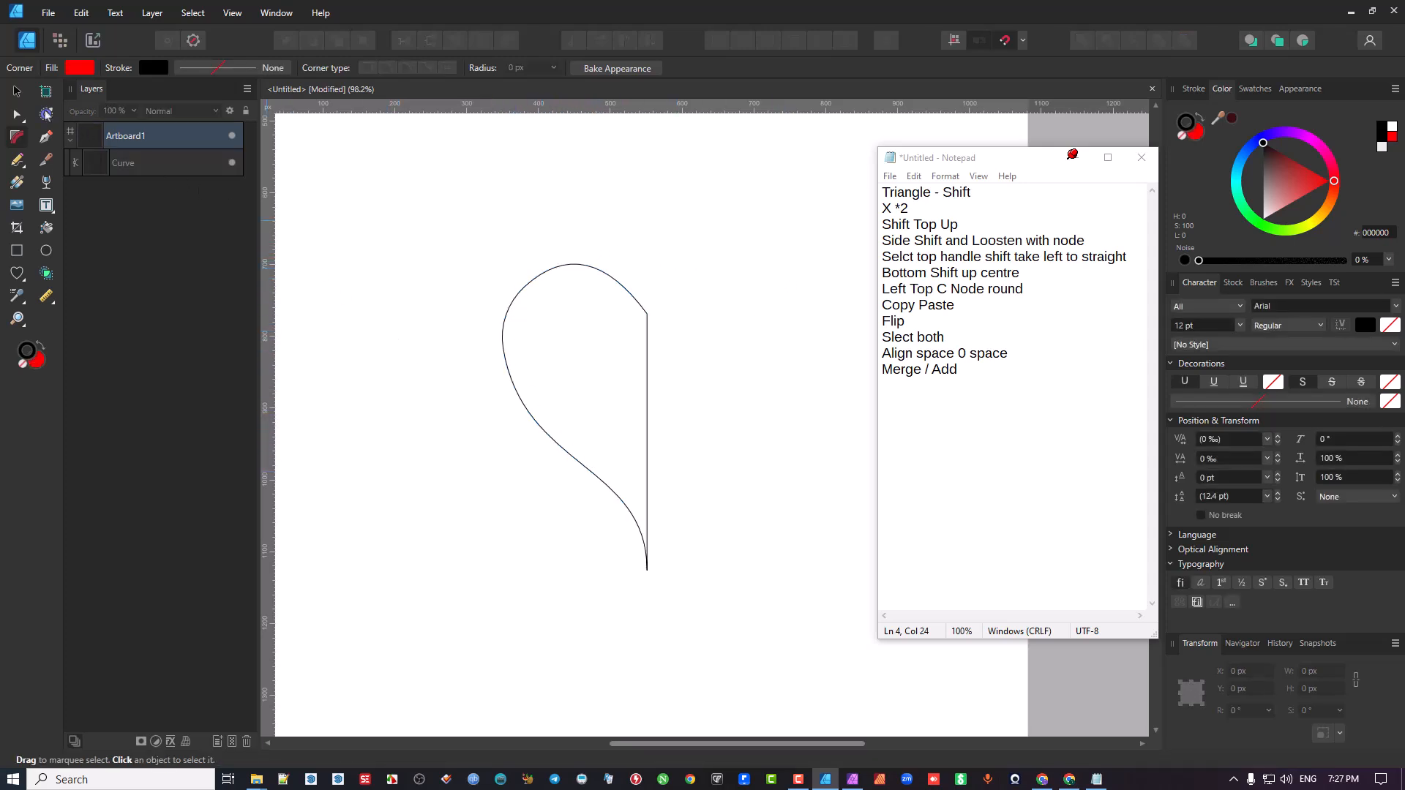
- Select the half-heart curve with the Move Tool and paste a copy of it directly over the original
{"action": "key", "text": "v"}
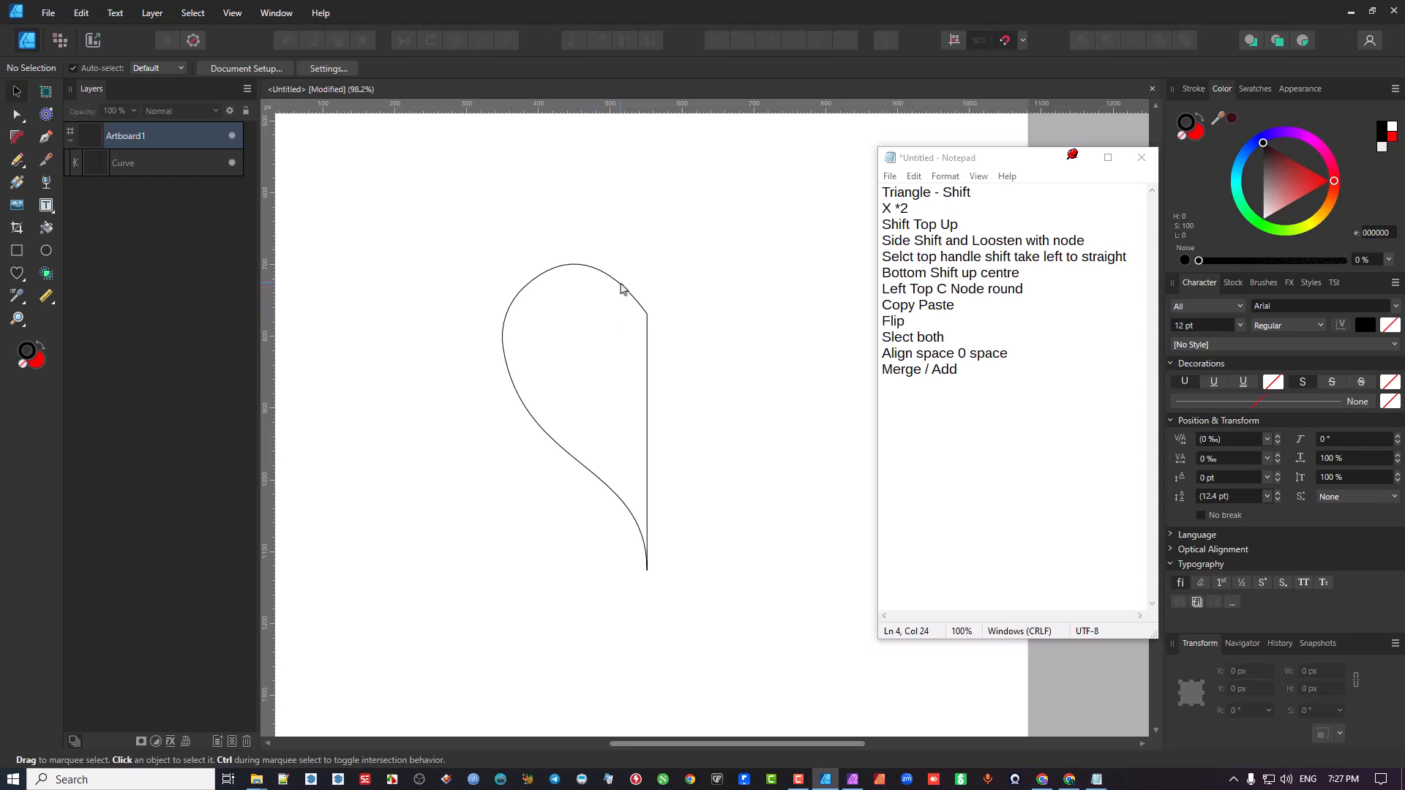
{"action": "left_click", "coordinate": [621, 289]}
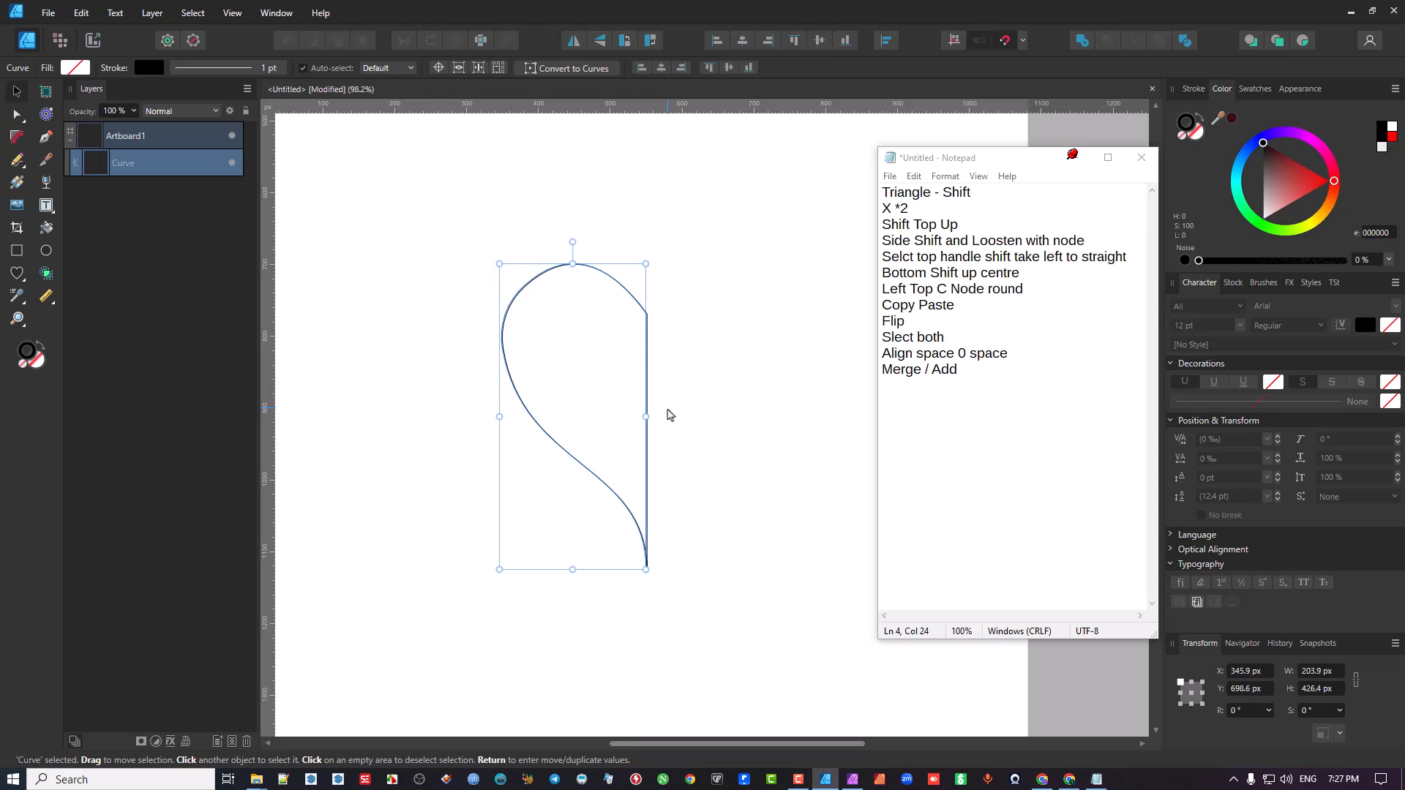
{"action": "left_click", "coordinate": [81, 13]}
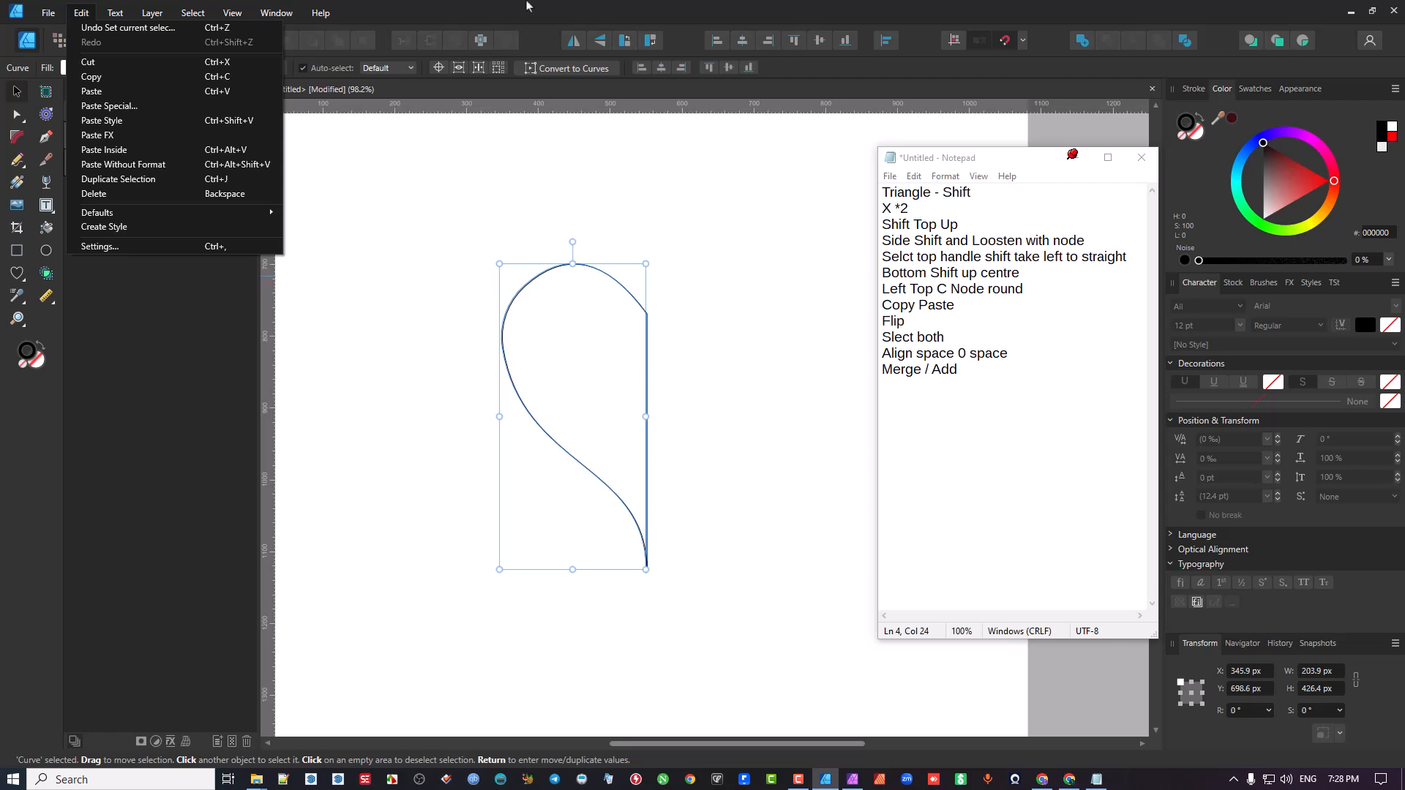
{"action": "left_click", "coordinate": [220, 92]}
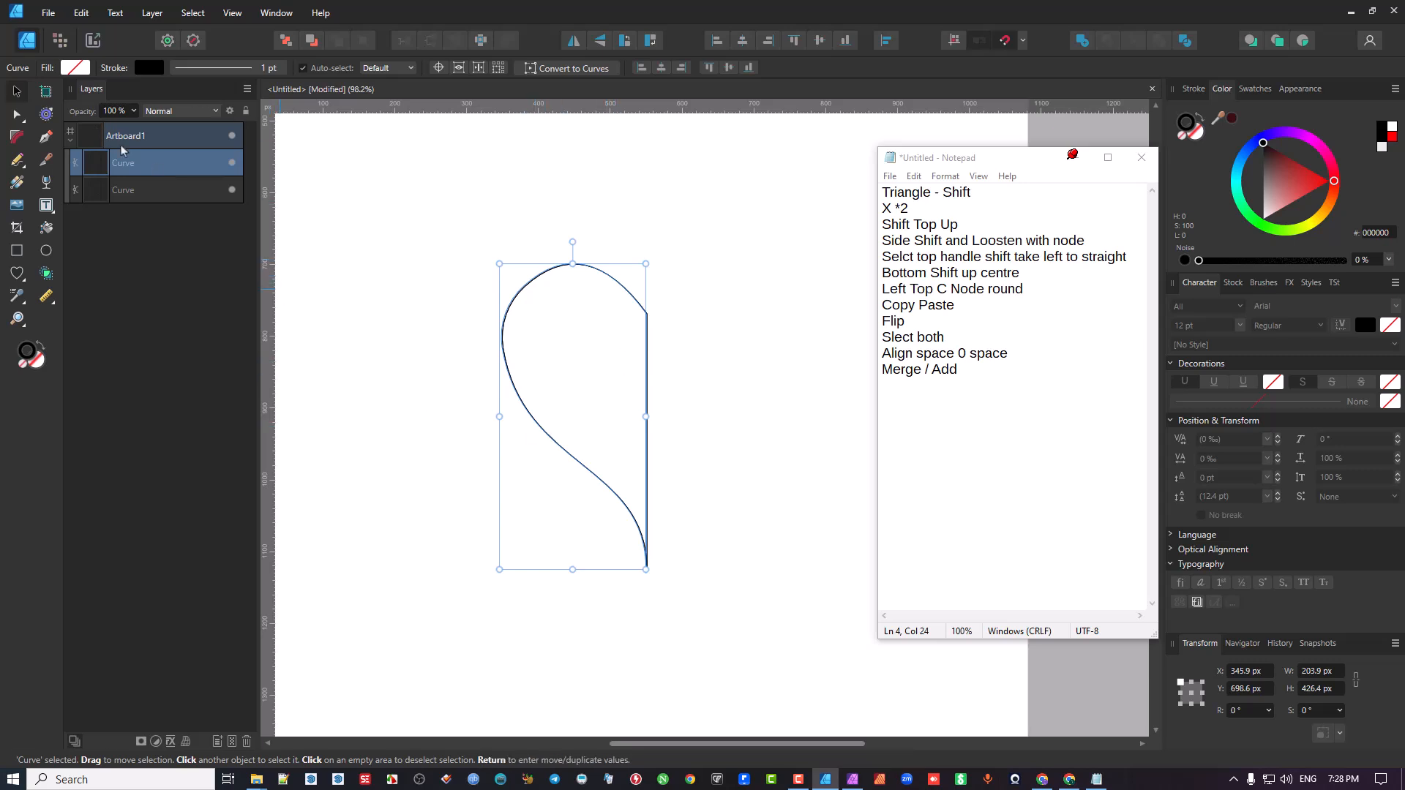
- Select the upper of the two half-heart curves and flip it horizontally
{"action": "left_click", "coordinate": [126, 190]}
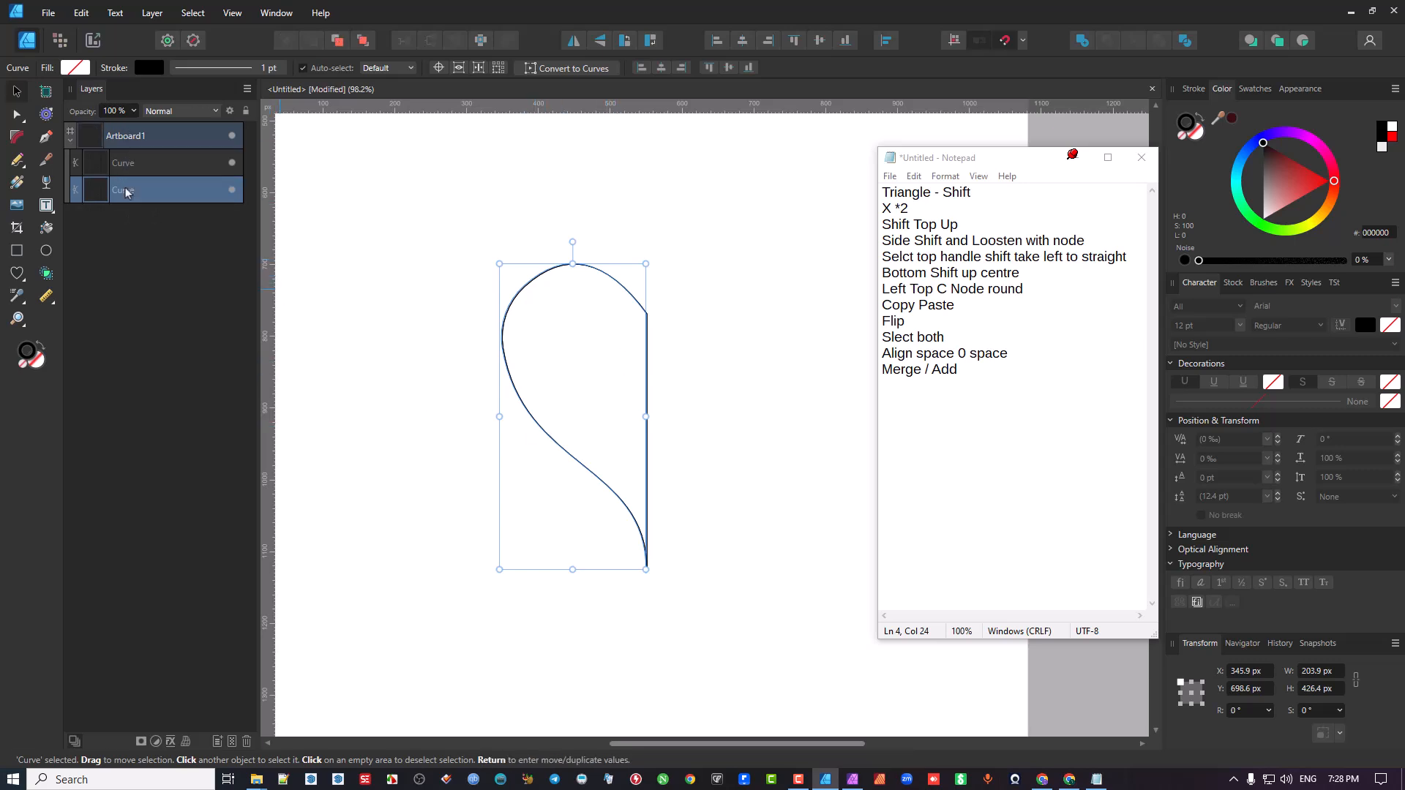
{"action": "left_click", "coordinate": [136, 164]}
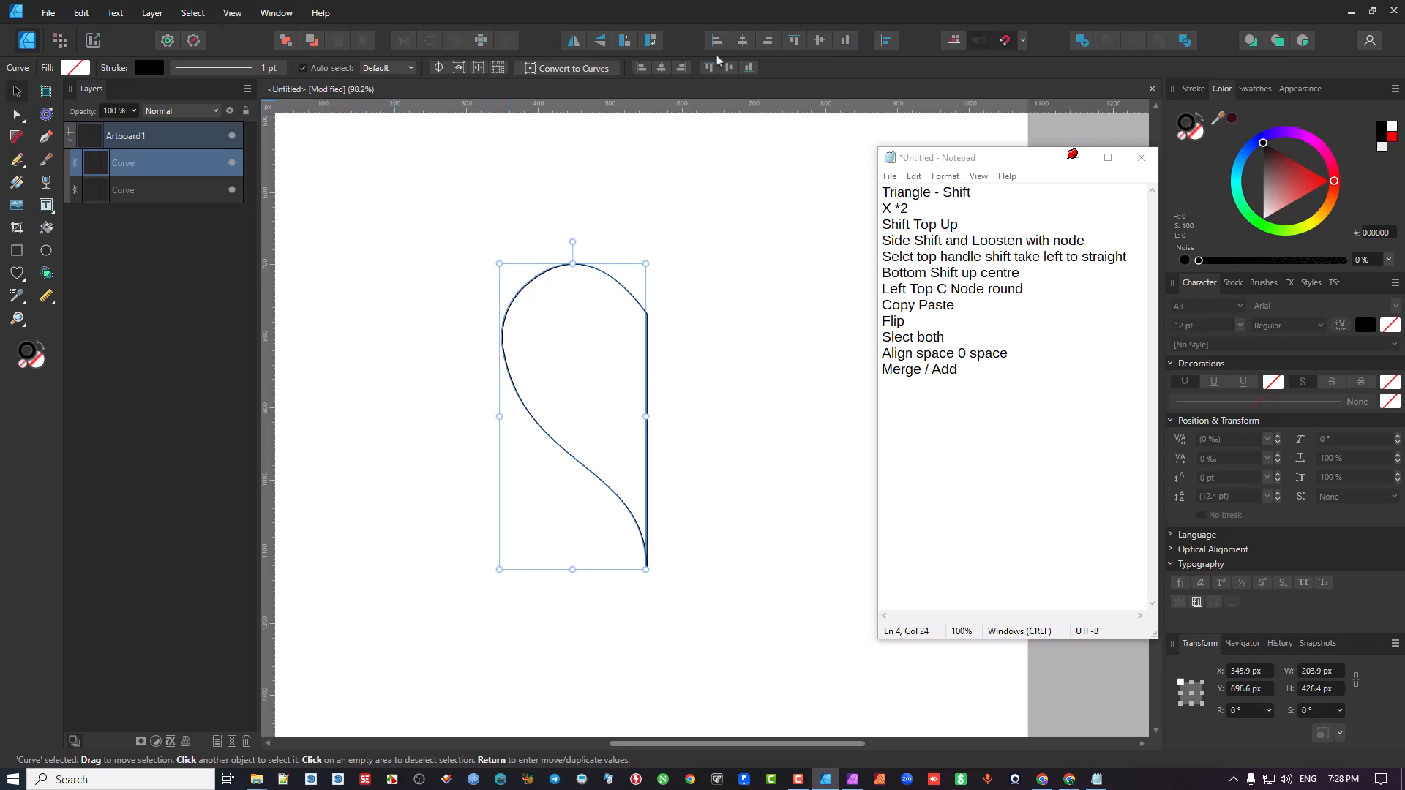
{"action": "left_click", "coordinate": [576, 41]}
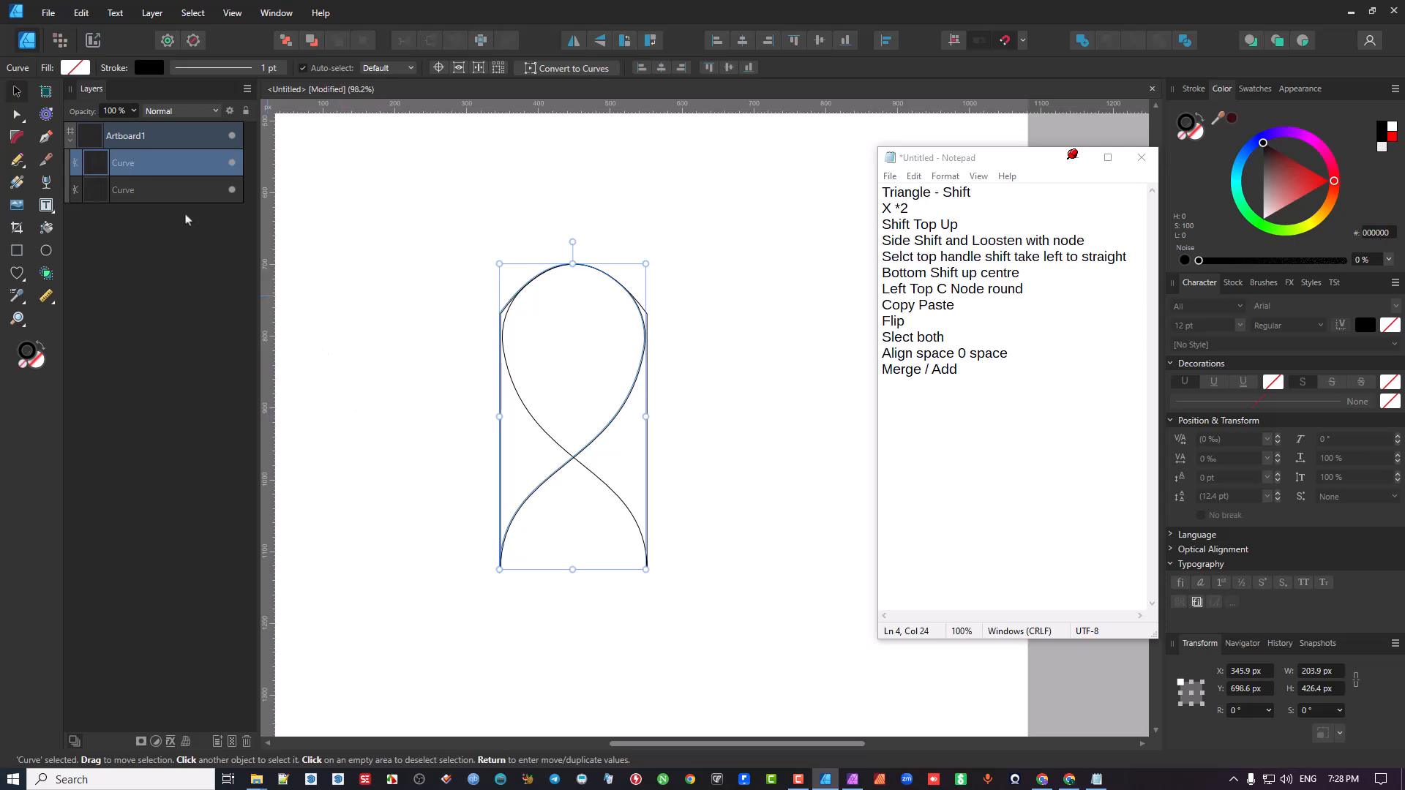
{"action": "left_click_drag", "start_coordinate": [414, 166], "coordinate": [764, 639]}
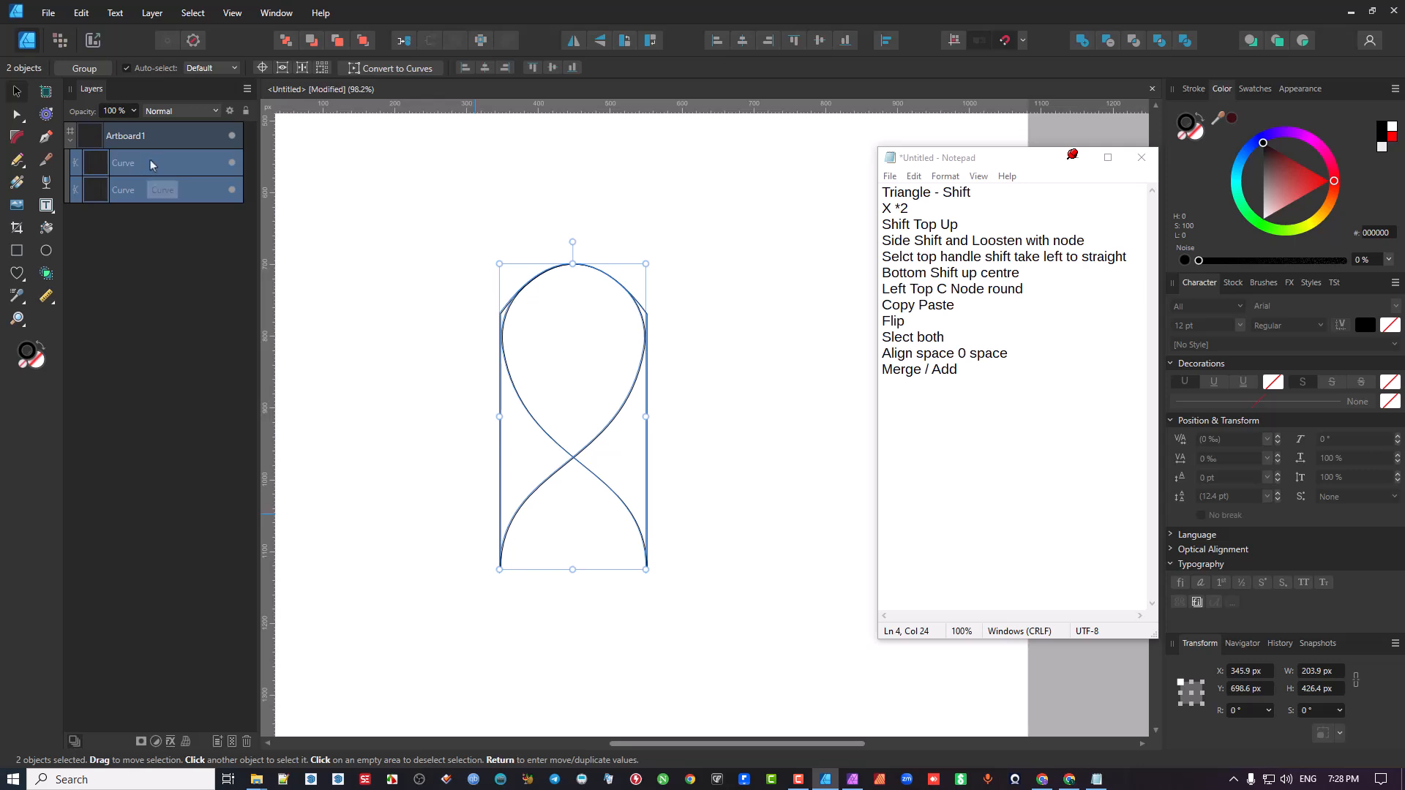
{"action": "left_click", "coordinate": [415, 244]}
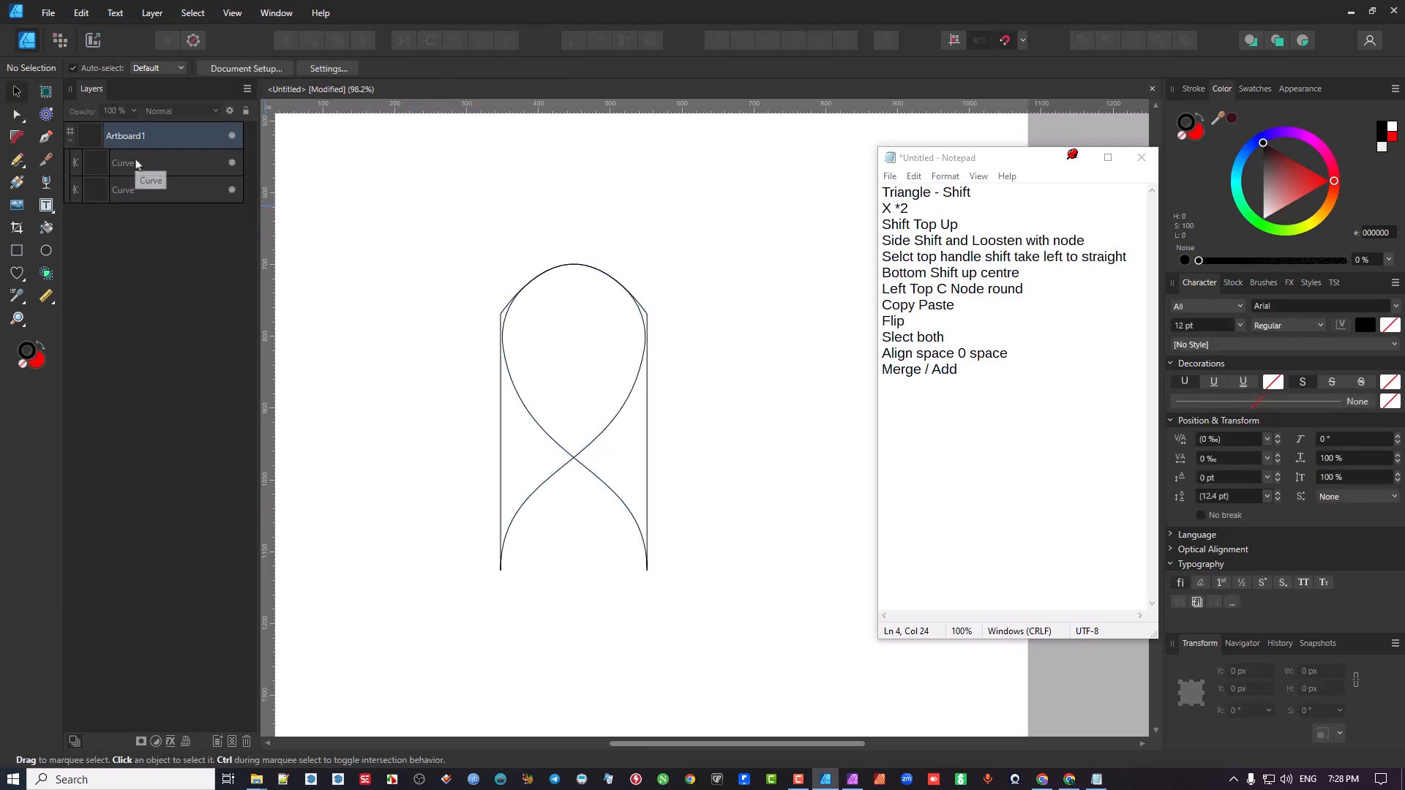
{"action": "left_click", "coordinate": [144, 166]}
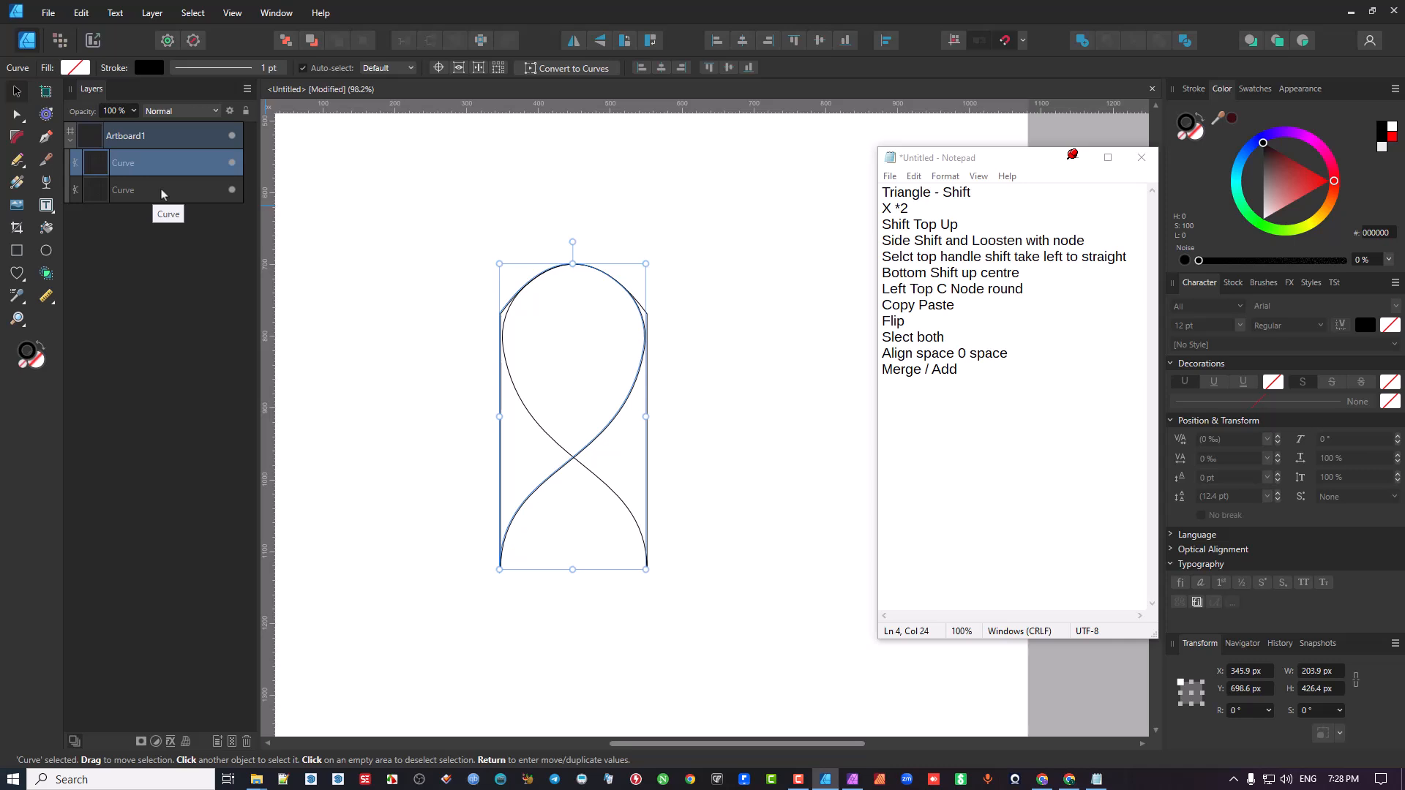
{"action": "left_click", "coordinate": [161, 190], "text": "shift"}
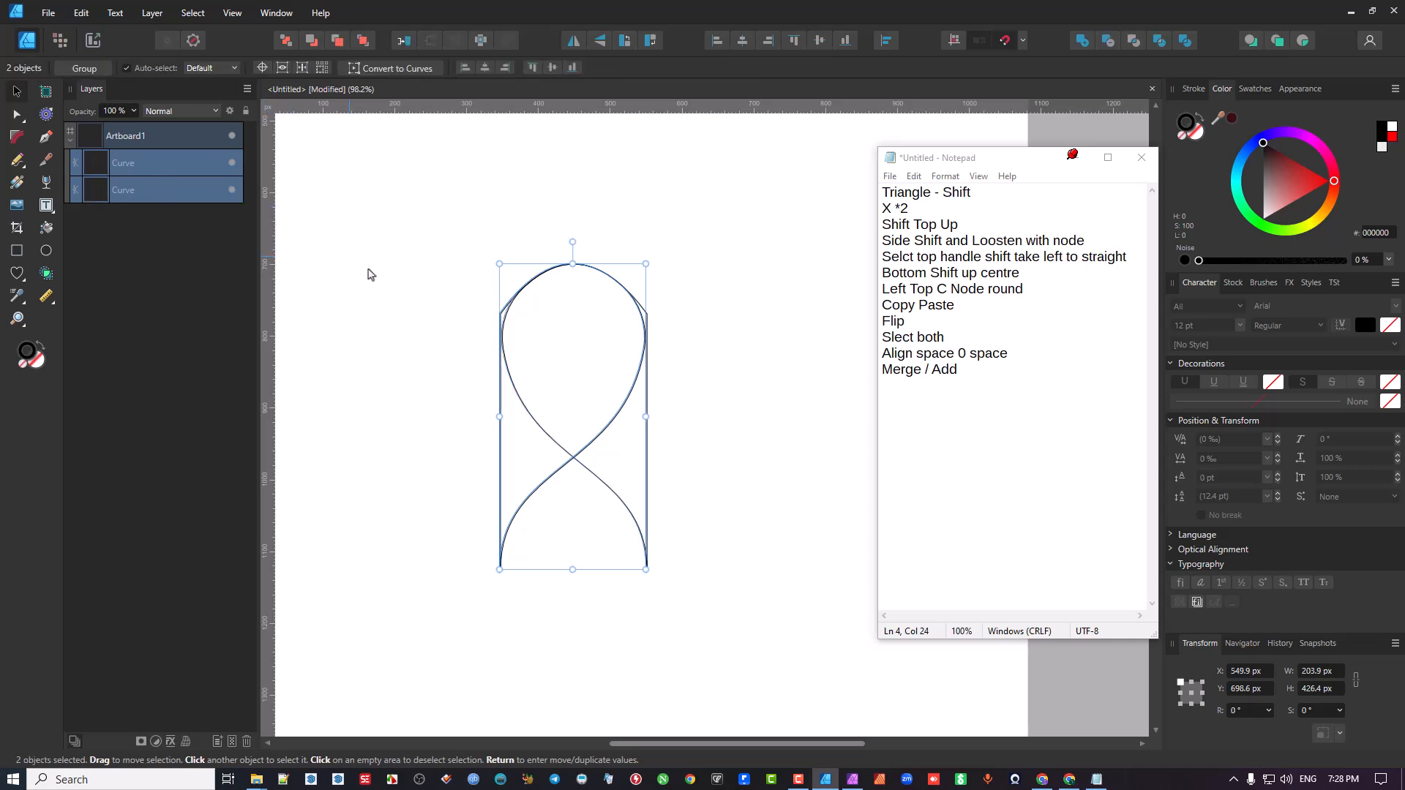
{"action": "left_click", "coordinate": [429, 286]}
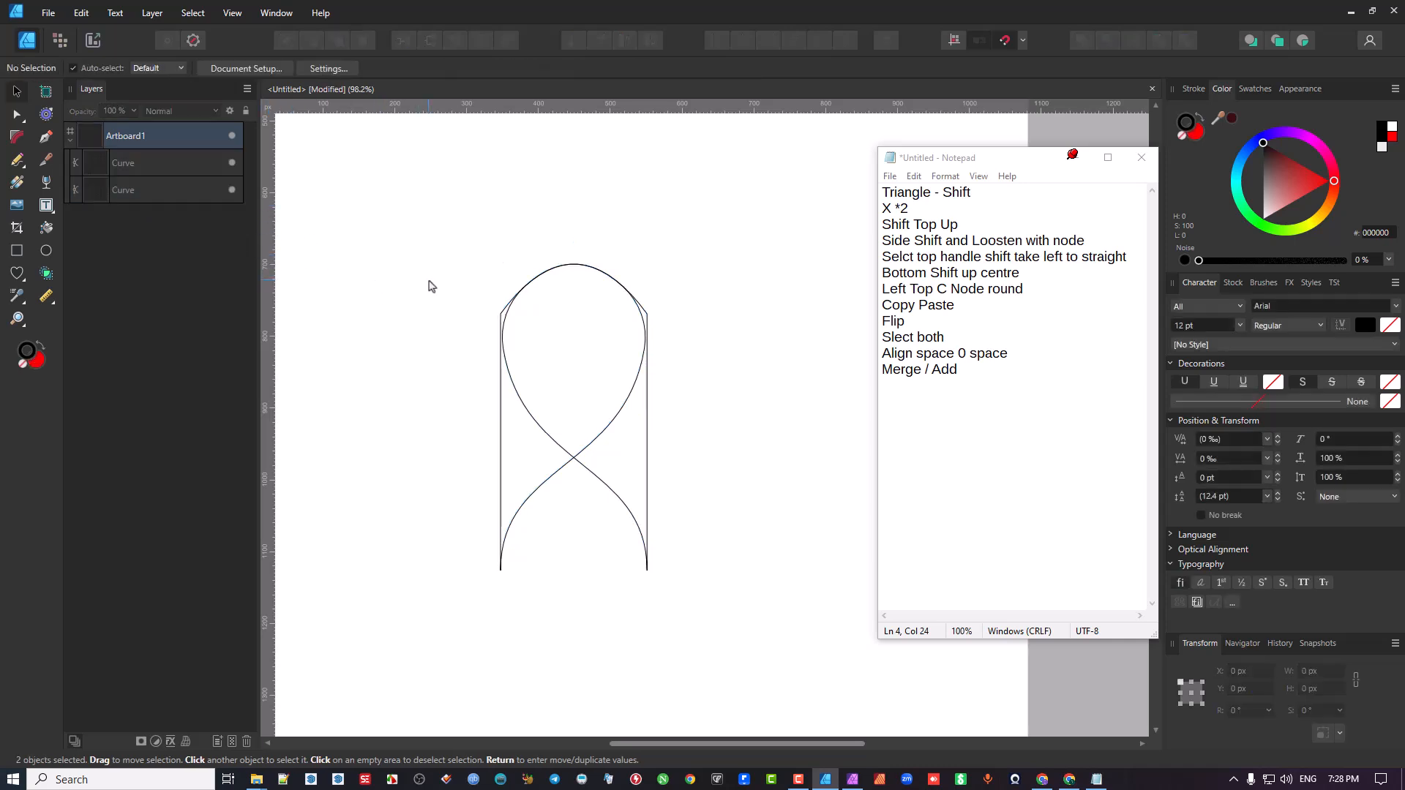
- Select both half hearts and space them horizontally with a 0 px gap so their straight edges meet
{"action": "left_click_drag", "start_coordinate": [401, 166], "coordinate": [795, 664]}
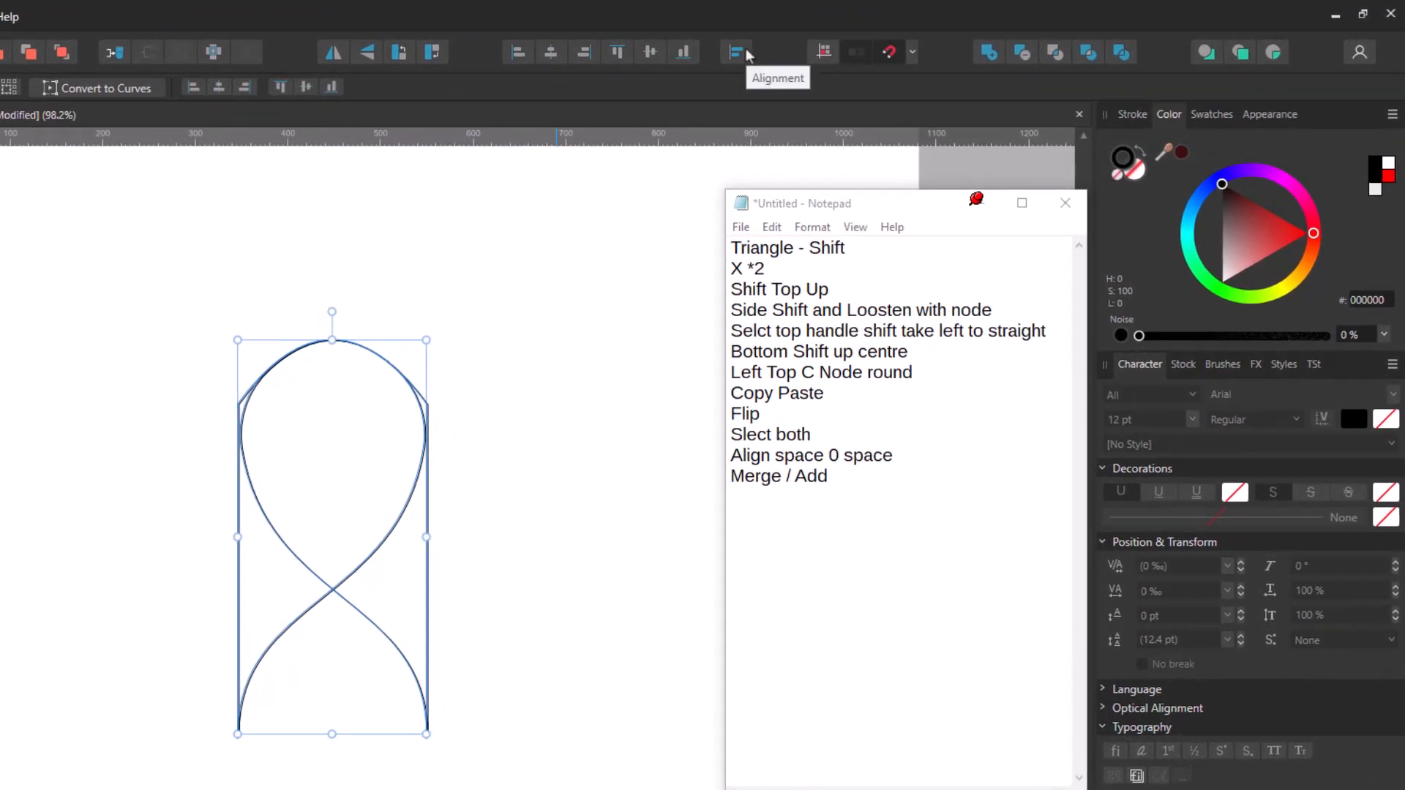
{"action": "left_click", "coordinate": [747, 54]}
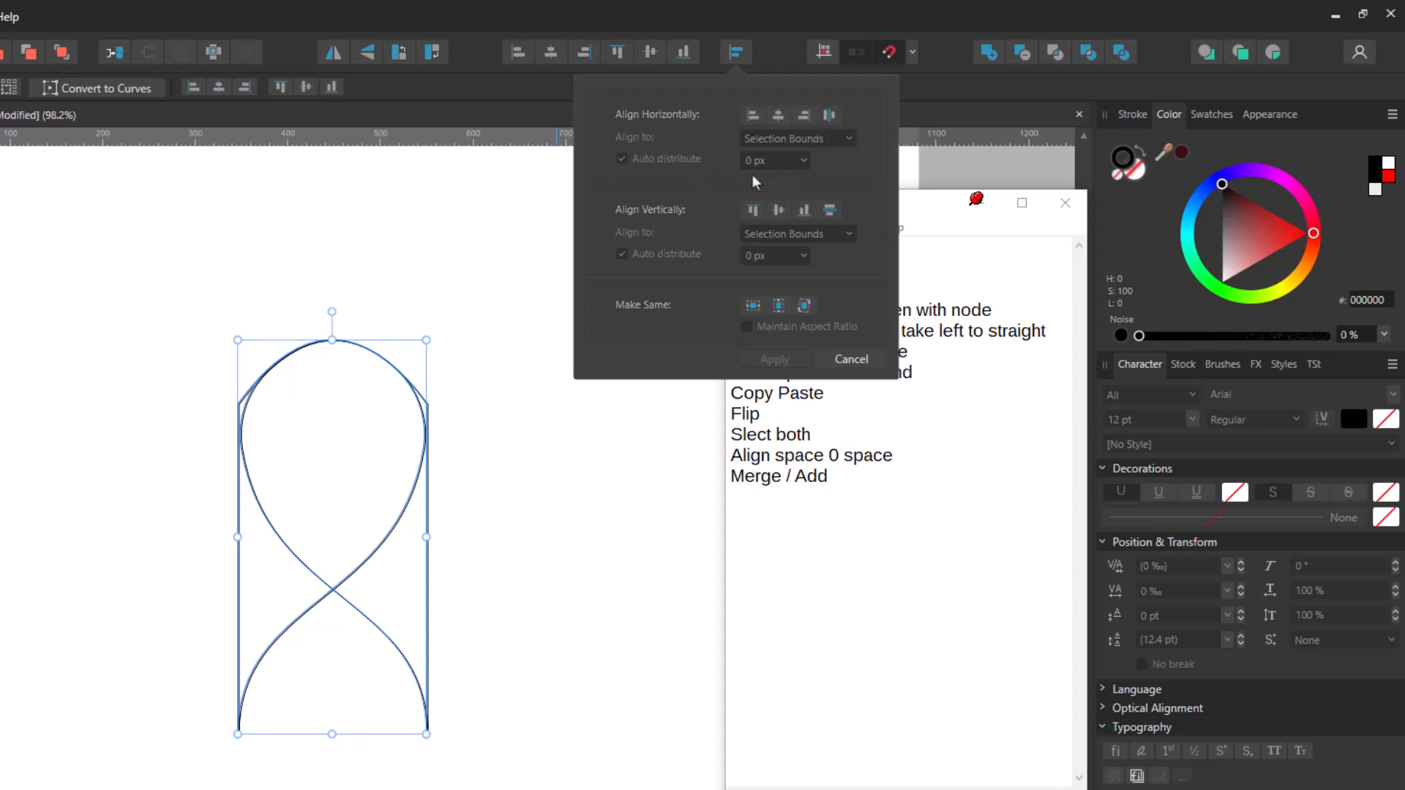
{"action": "left_click", "coordinate": [829, 116]}
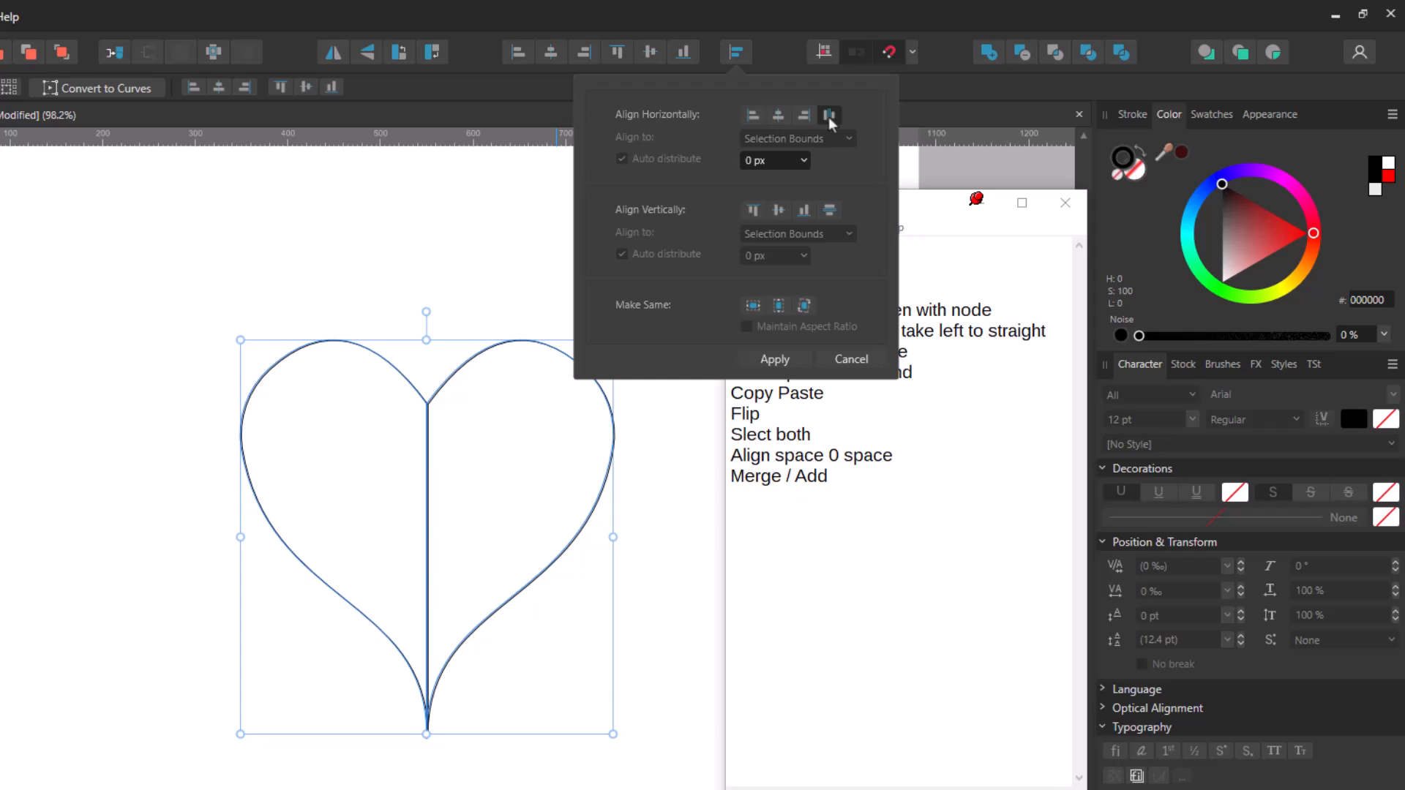
- Try widening the horizontal spacing between the two halves to 21 px, and return it to 0 px
{"action": "left_click", "coordinate": [769, 161]}
{"action": "type", "text": "3"}
{"action": "key", "text": "Return"}
{"action": "scroll", "coordinate": [768, 161], "scroll_direction": "up", "scroll_amount": 9}
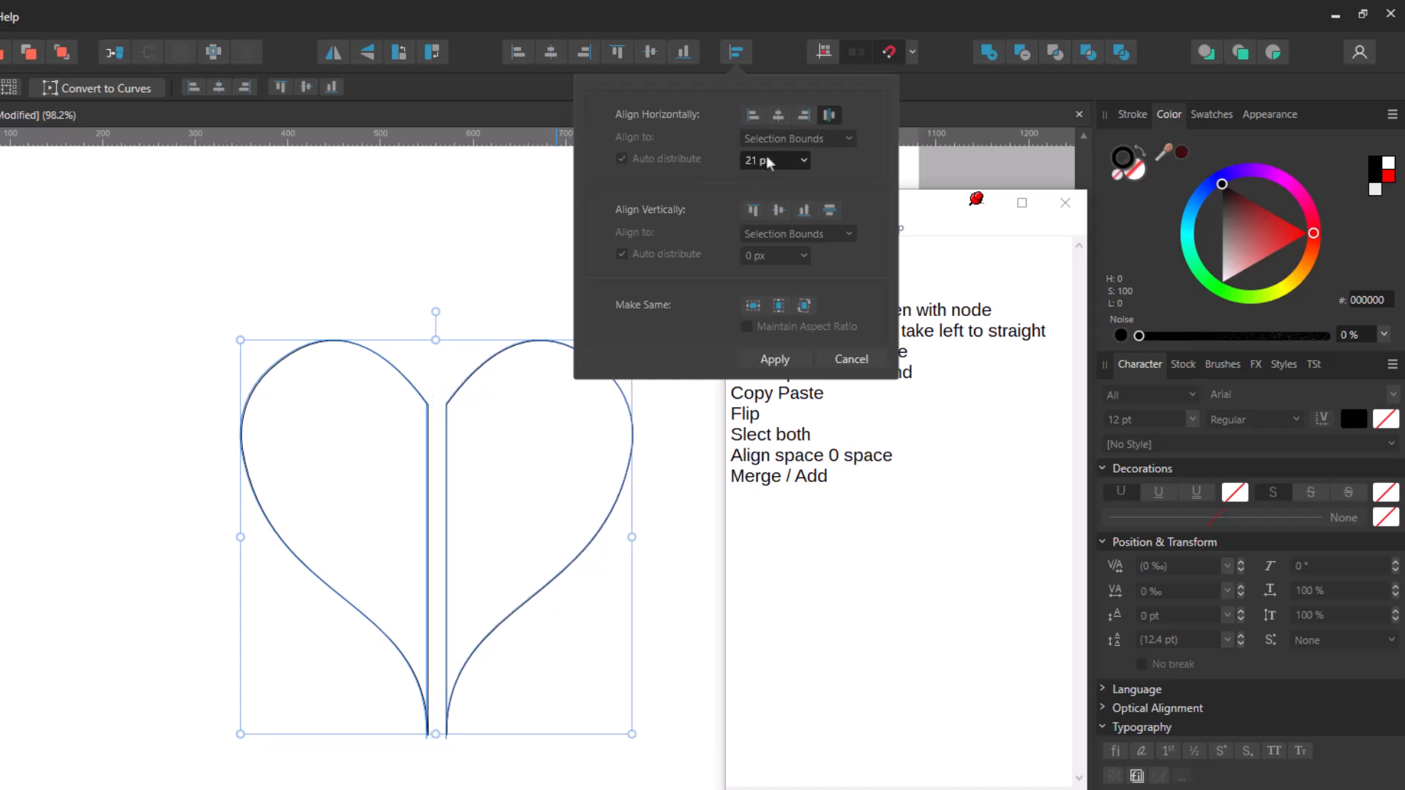
{"action": "scroll", "coordinate": [767, 163], "scroll_direction": "down", "scroll_amount": 13}
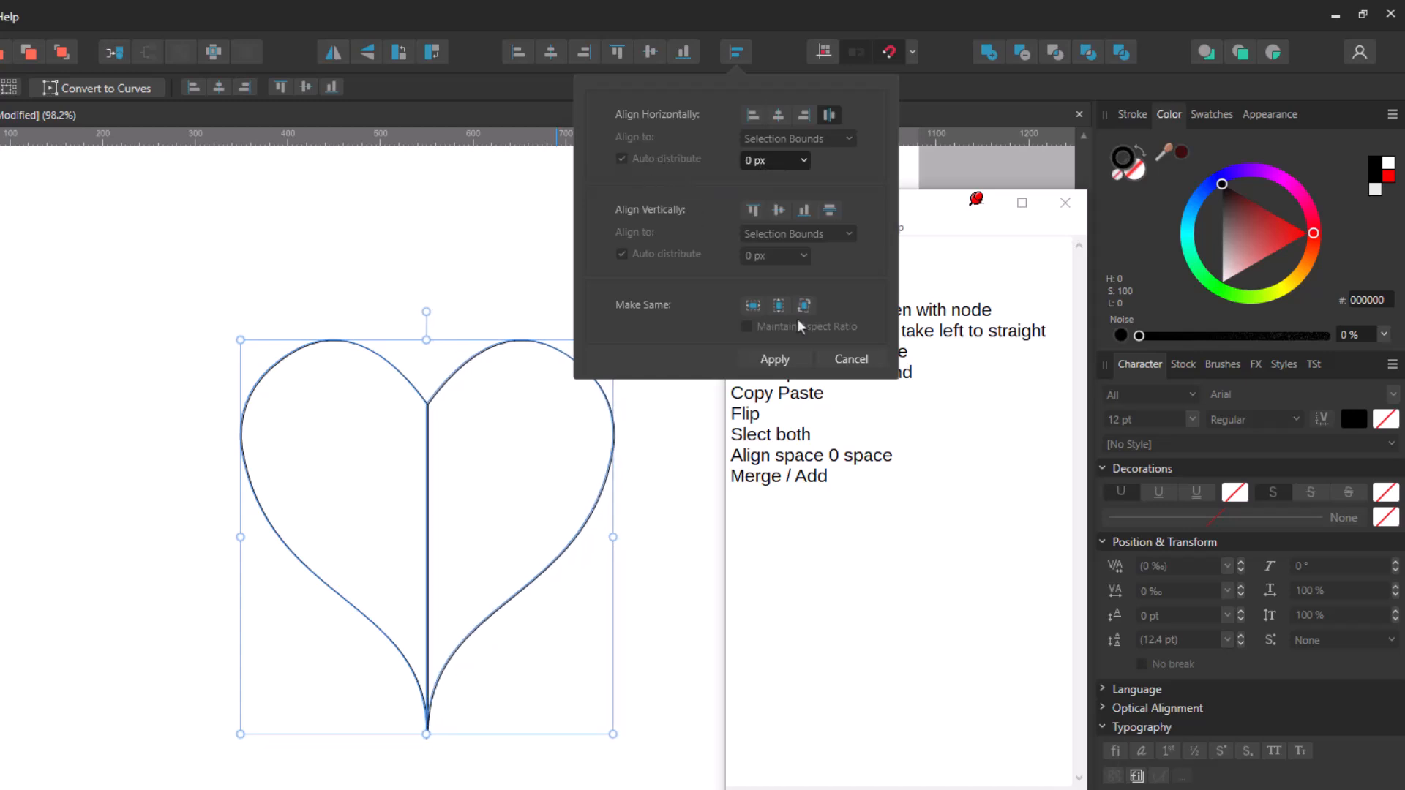
- Apply the horizontal spacing and merge the two halves into a single heart with the Add operation
{"action": "left_click", "coordinate": [776, 358]}
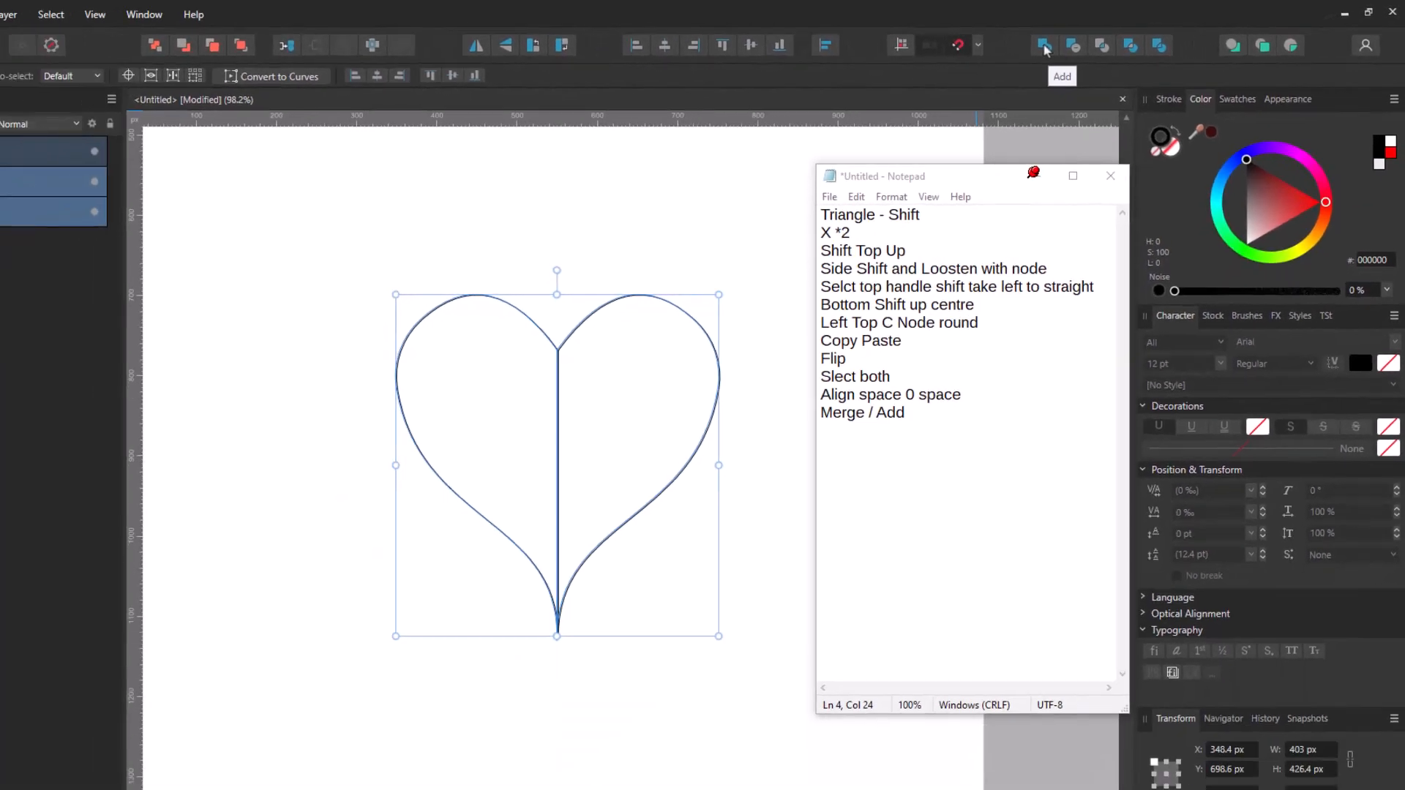
{"action": "left_click", "coordinate": [942, 65]}
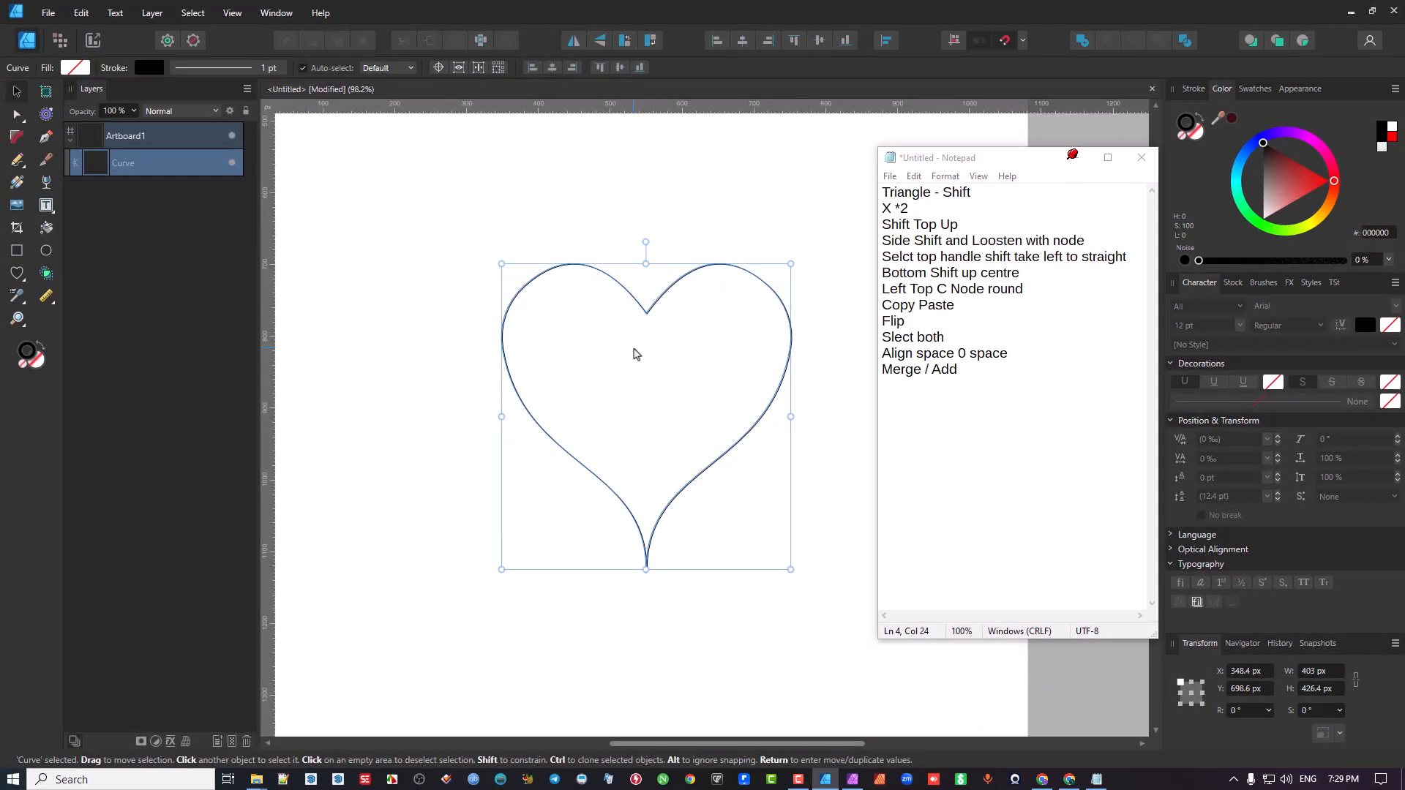
- Give the merged heart a pure red FF0000 fill and no stroke
{"action": "left_click_drag", "start_coordinate": [1264, 144], "coordinate": [1337, 159]}
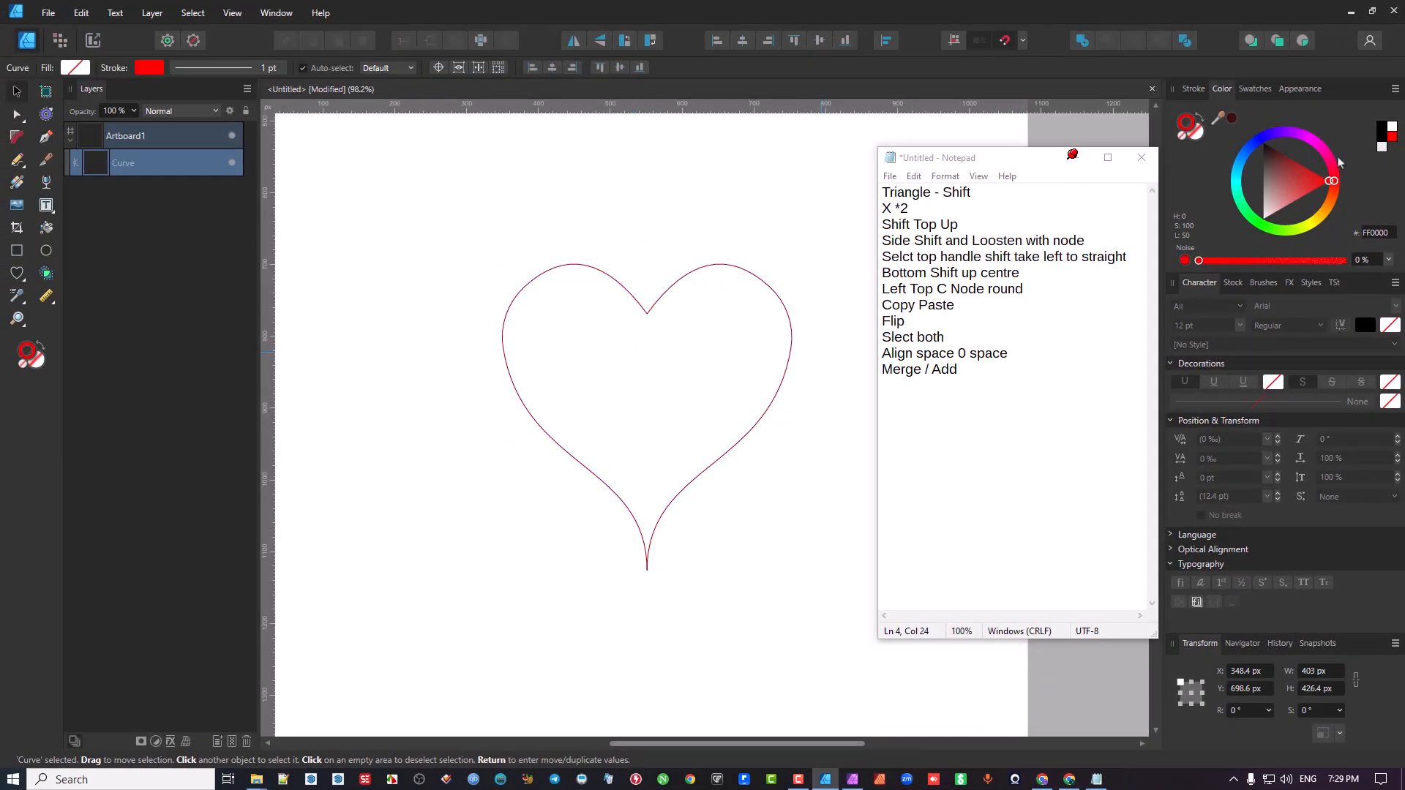
{"action": "left_click", "coordinate": [1199, 121]}
{"action": "left_click", "coordinate": [1199, 134]}
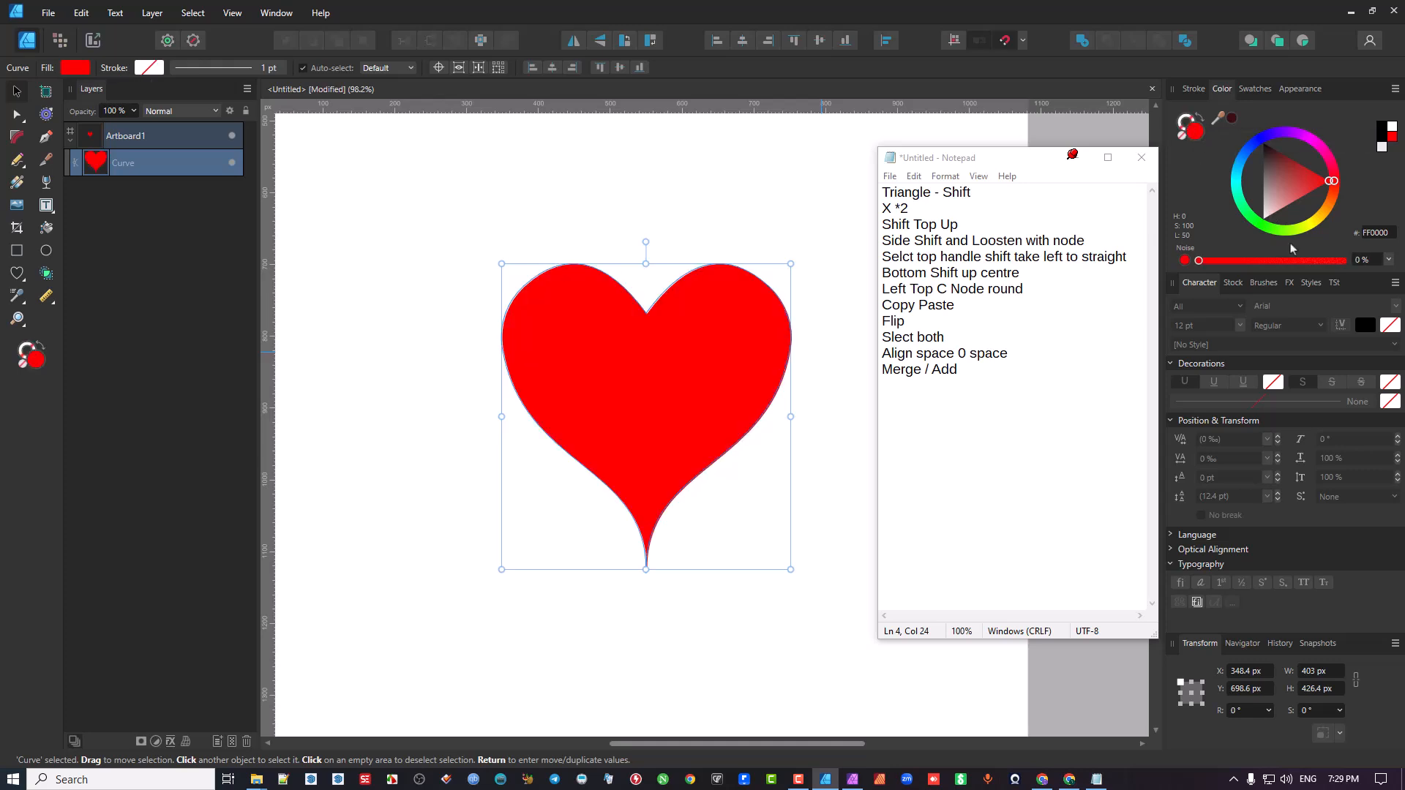
- Change the heart's fill to a dark orange, C06500, using the colour wheel
{"action": "left_click", "coordinate": [1286, 230]}
{"action": "mouse_move", "coordinate": [1286, 231]}
{"action": "left_mouse_down"}
{"action": "mouse_move", "coordinate": [1244, 207]}
{"action": "mouse_move", "coordinate": [1283, 231]}
{"action": "mouse_move", "coordinate": [1287, 181]}
{"action": "mouse_move", "coordinate": [1317, 221]}
{"action": "left_mouse_up"}
{"action": "left_click_drag", "start_coordinate": [1321, 212], "coordinate": [1326, 207]}
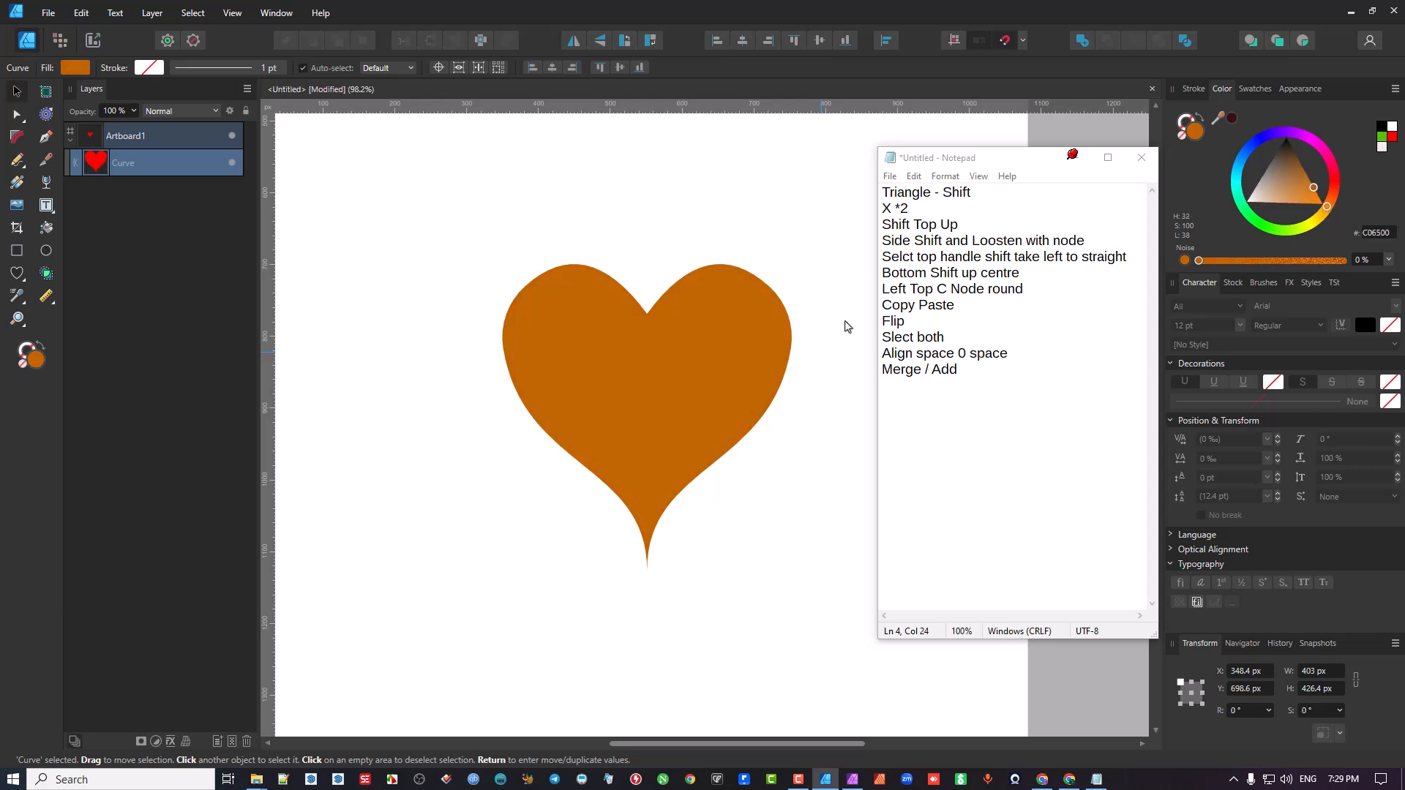